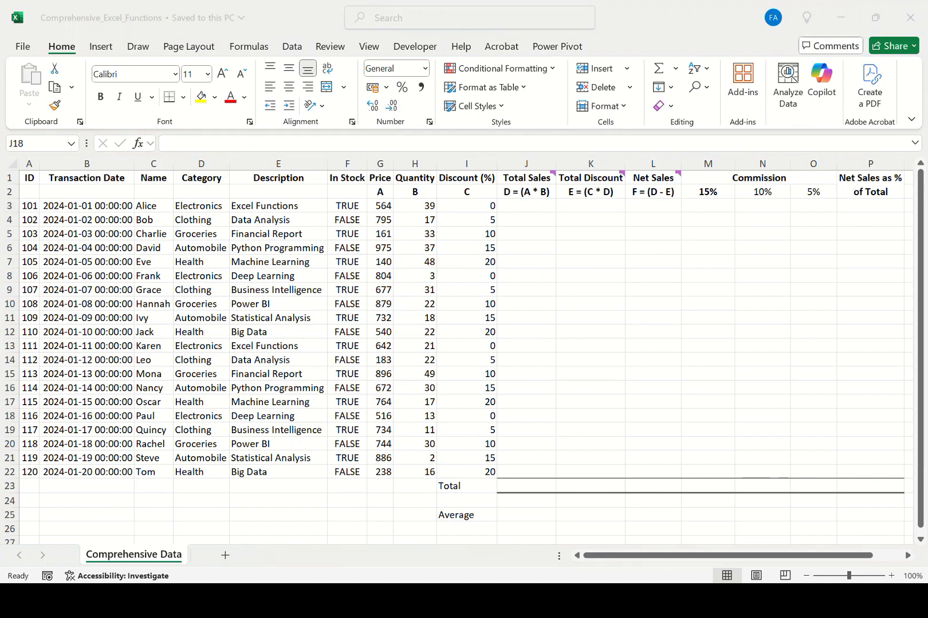
Examine the formula labels in row 2 across the Total Sales, Total Discount, Net Sales and Commission columns.
click(652, 205)
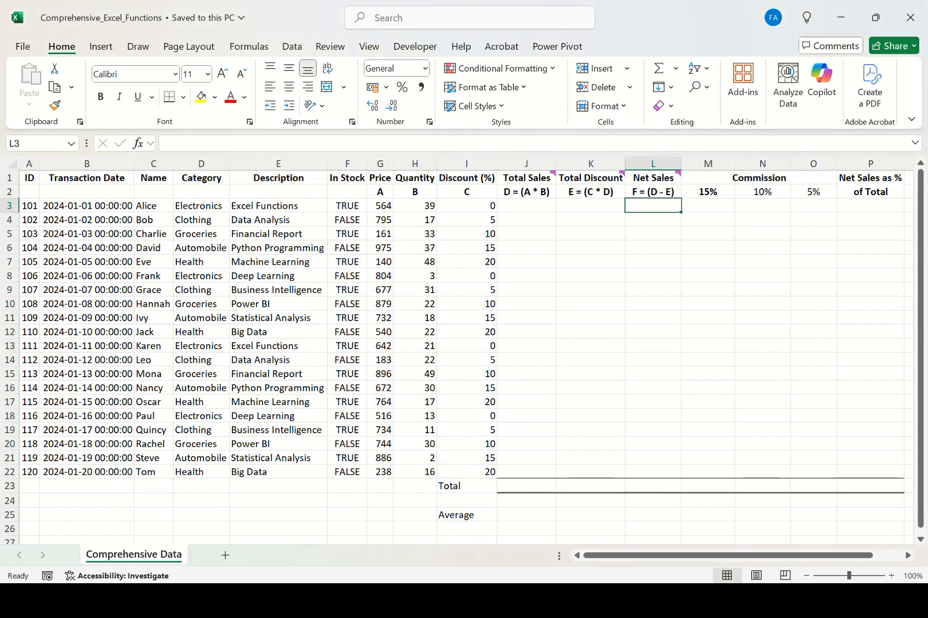
key(Right)
key(Right)
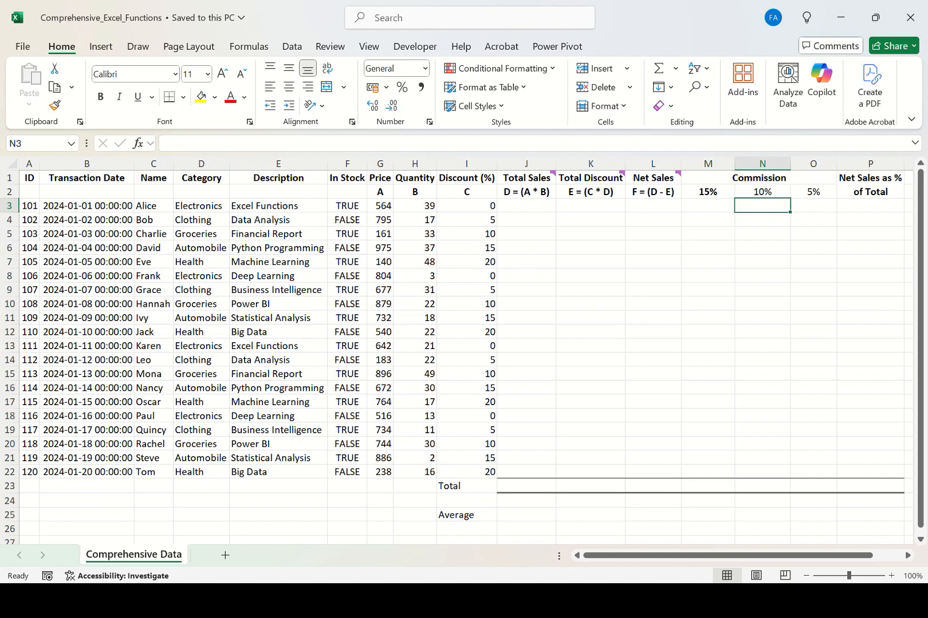
click(526, 192)
click(380, 192)
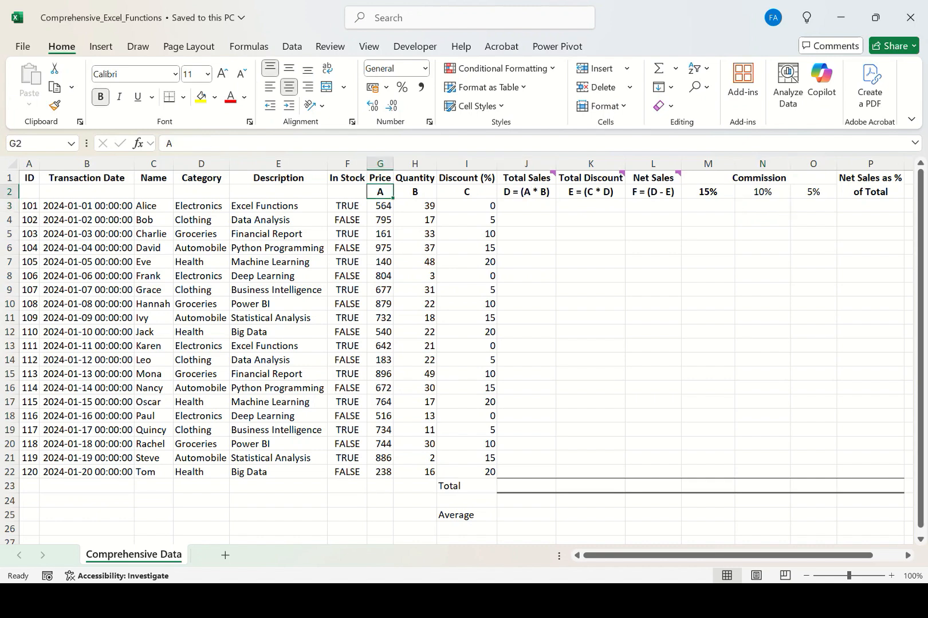
click(590, 192)
click(653, 192)
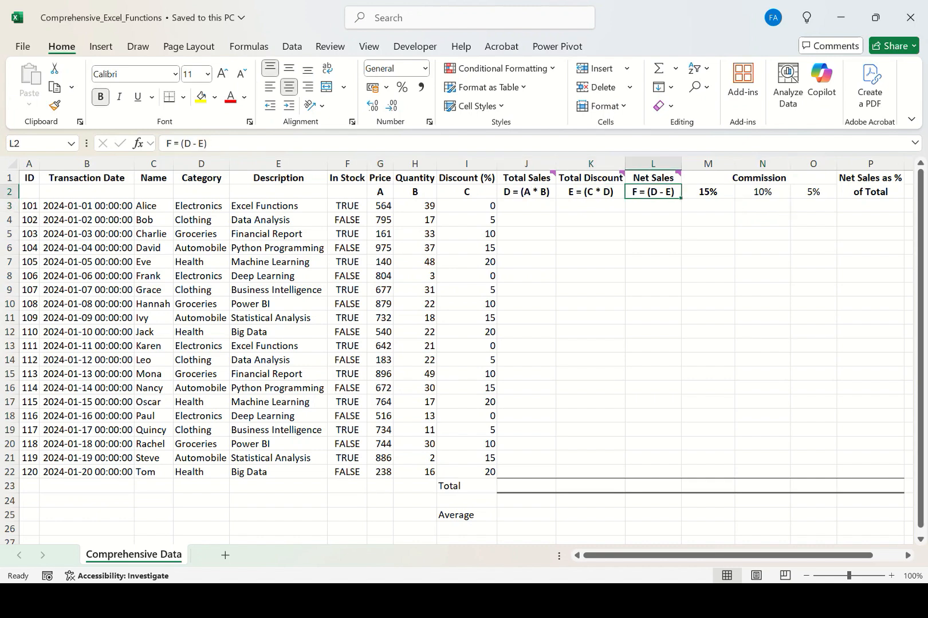
click(708, 191)
click(763, 192)
click(813, 192)
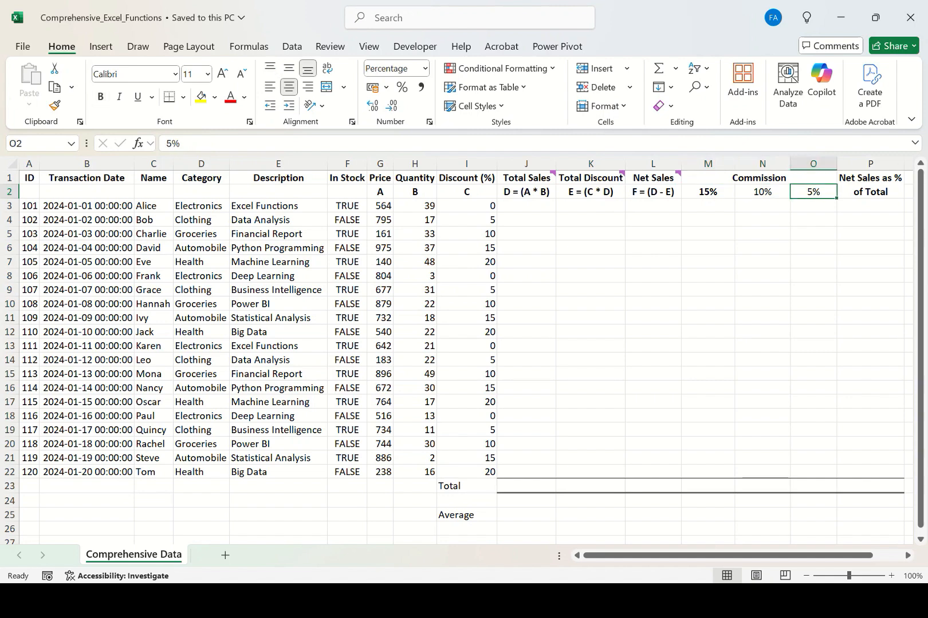
Review the Price, Quantity and Discount letter labels and the 15%, 10% and 5% commission rates in row 2.
click(379, 192)
click(415, 192)
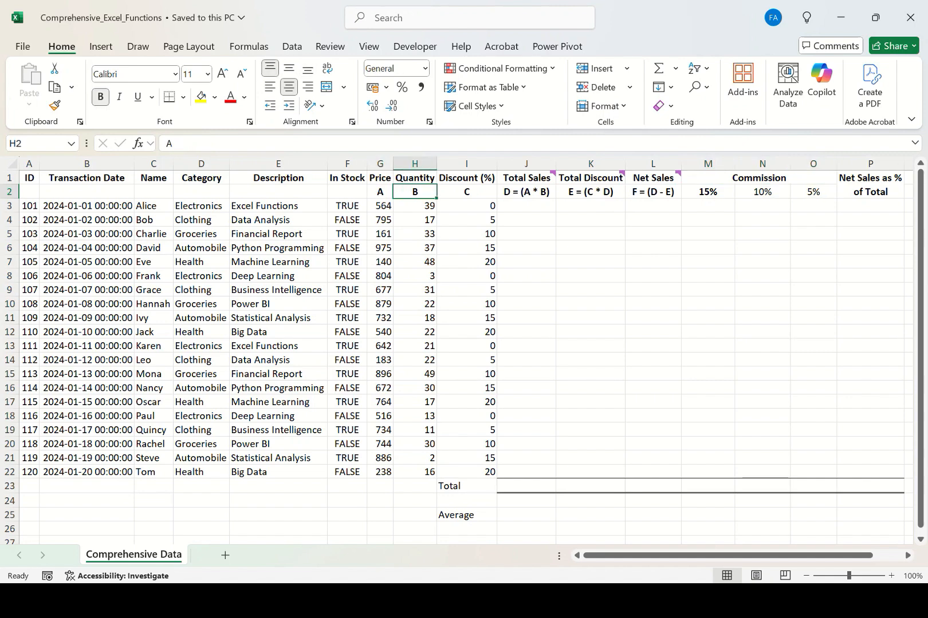
click(466, 192)
click(527, 192)
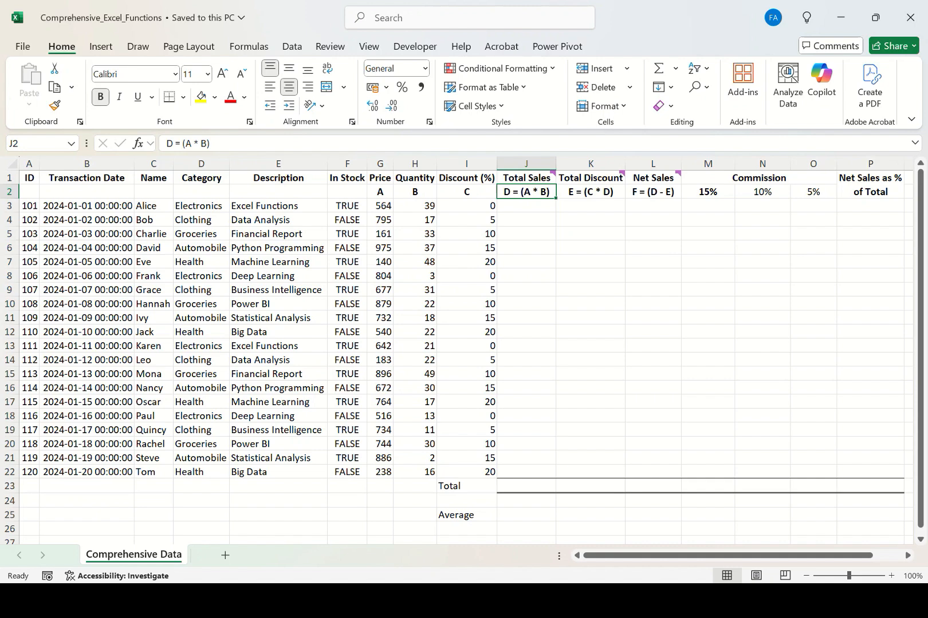
click(762, 192)
click(708, 192)
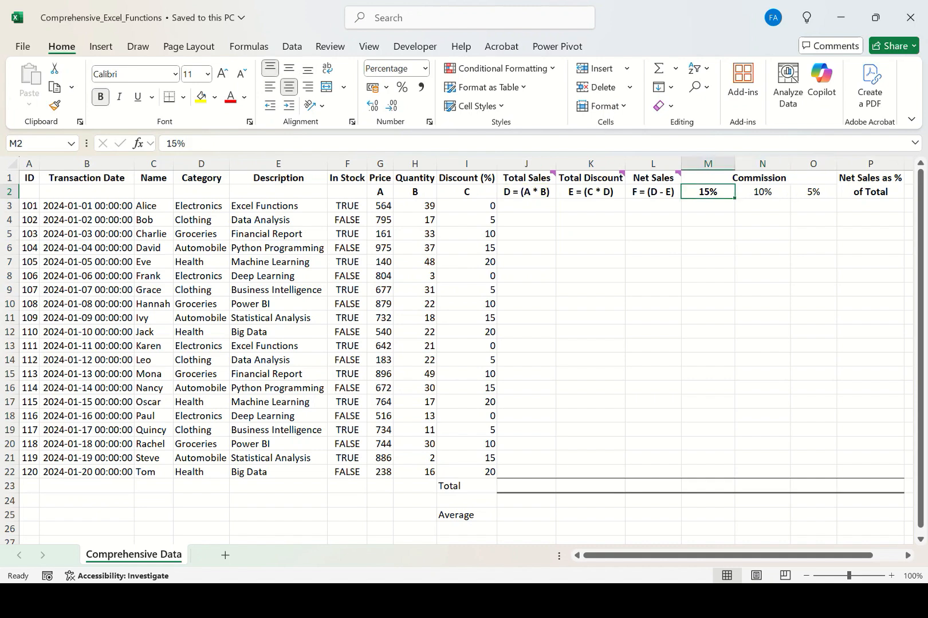
click(814, 192)
click(708, 192)
click(759, 179)
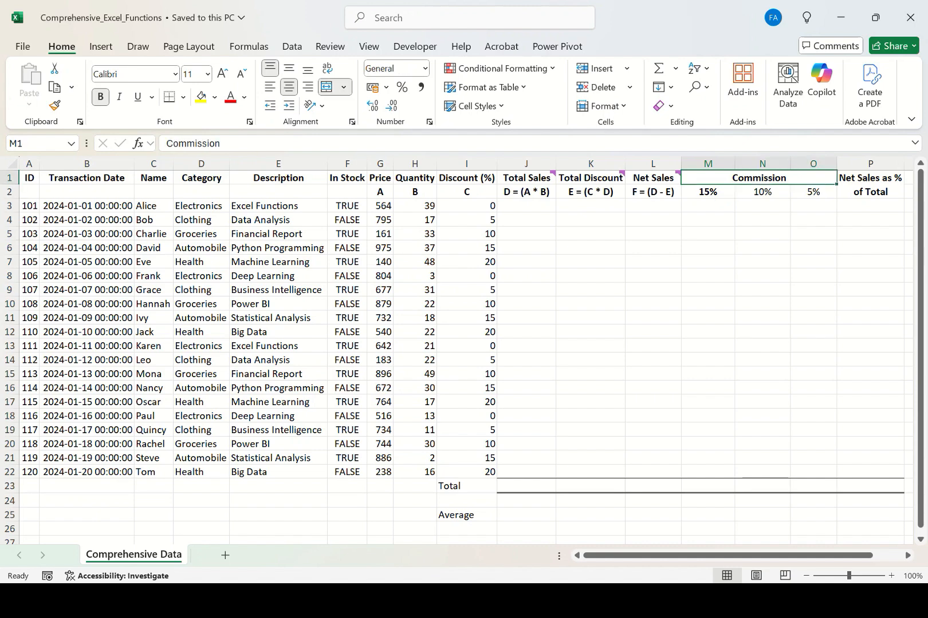
click(708, 192)
click(762, 192)
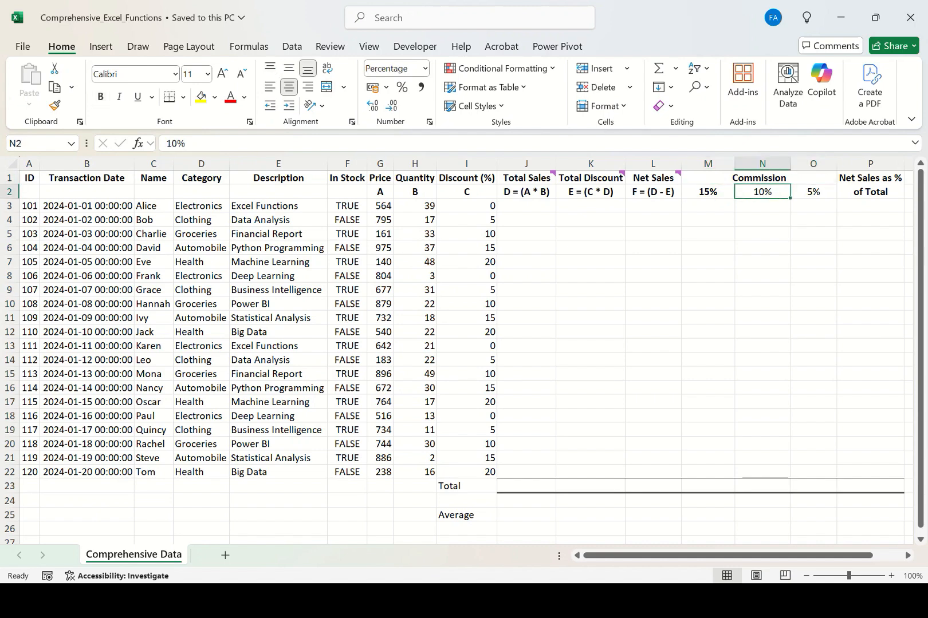
click(813, 192)
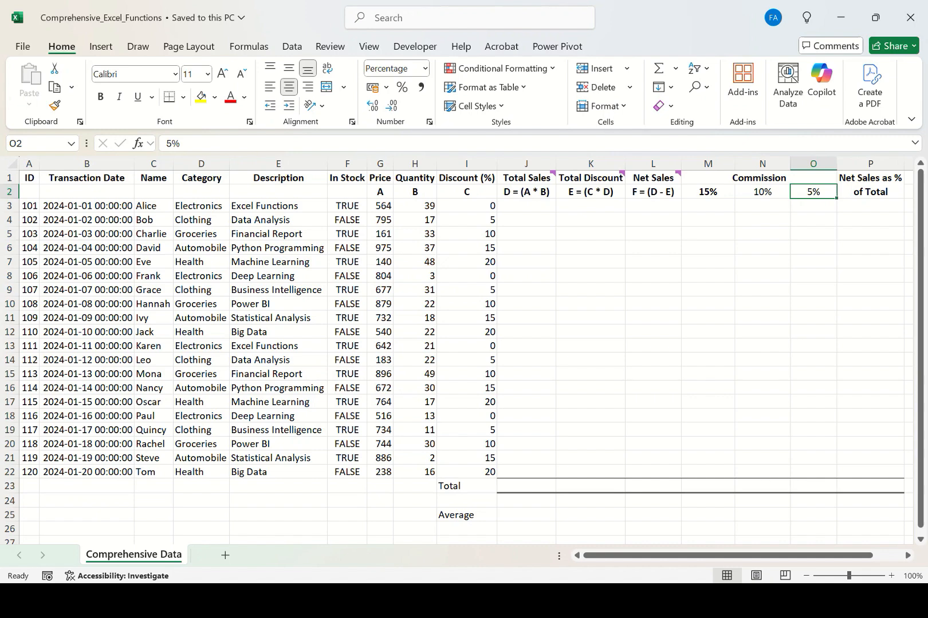
Inspect the Discount (%) column, stepping down through its values row by row.
click(466, 220)
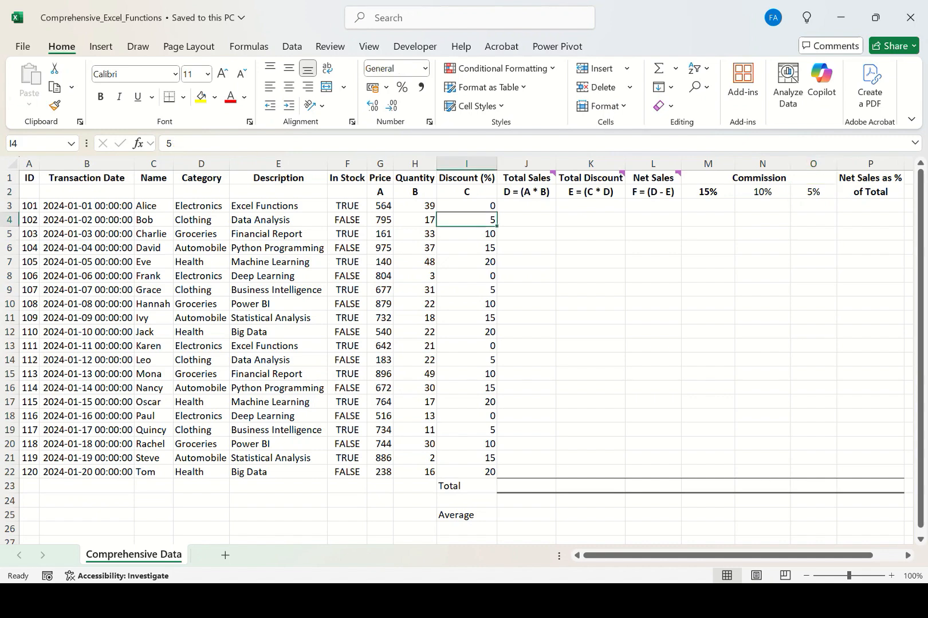
click(466, 207)
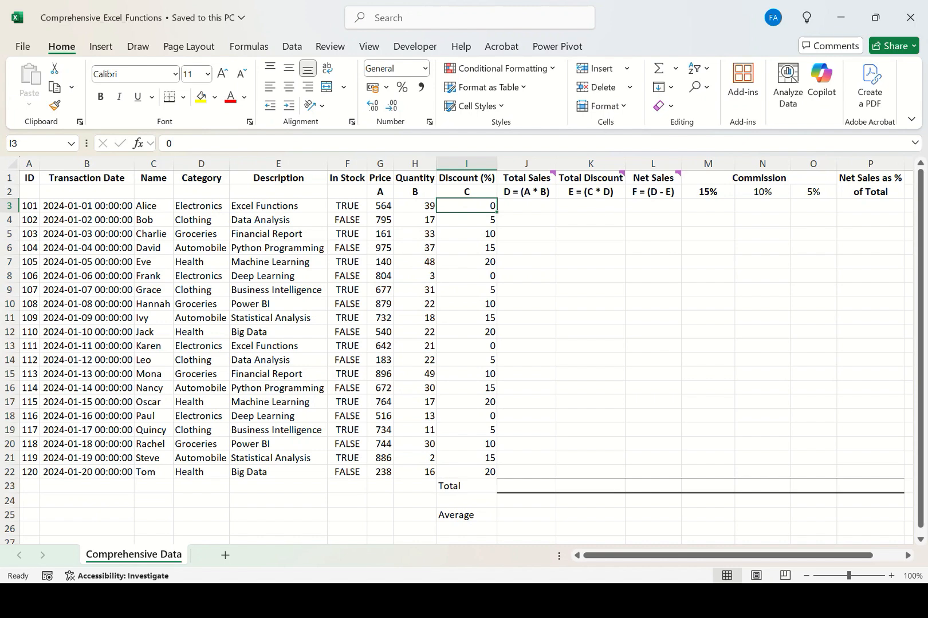
click(466, 164)
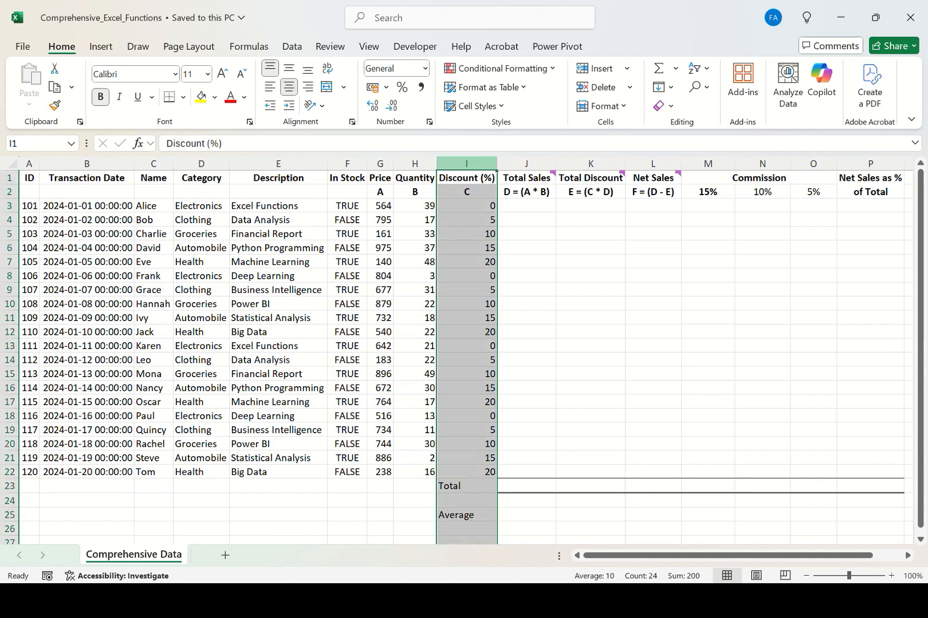
click(467, 178)
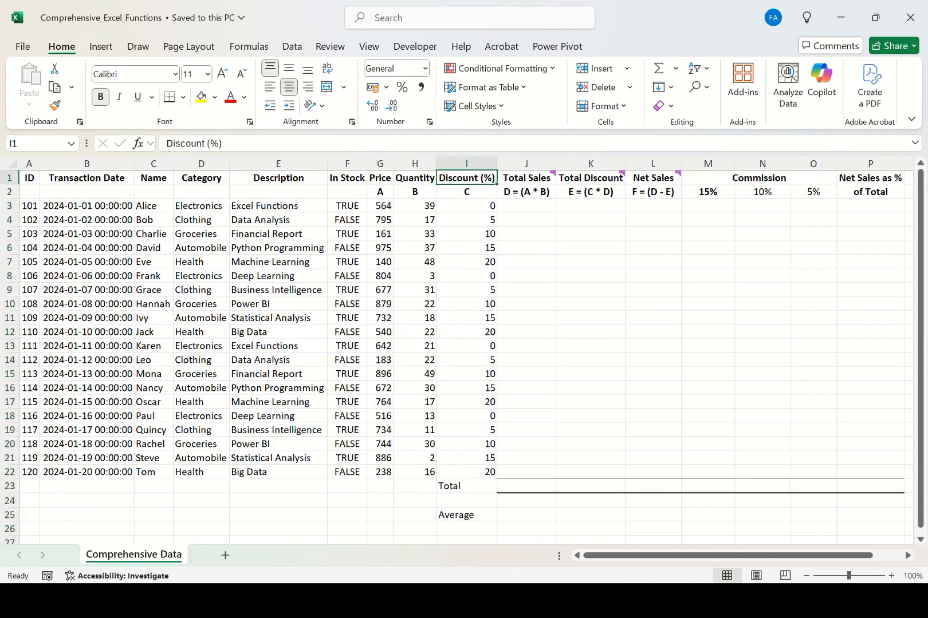
click(466, 206)
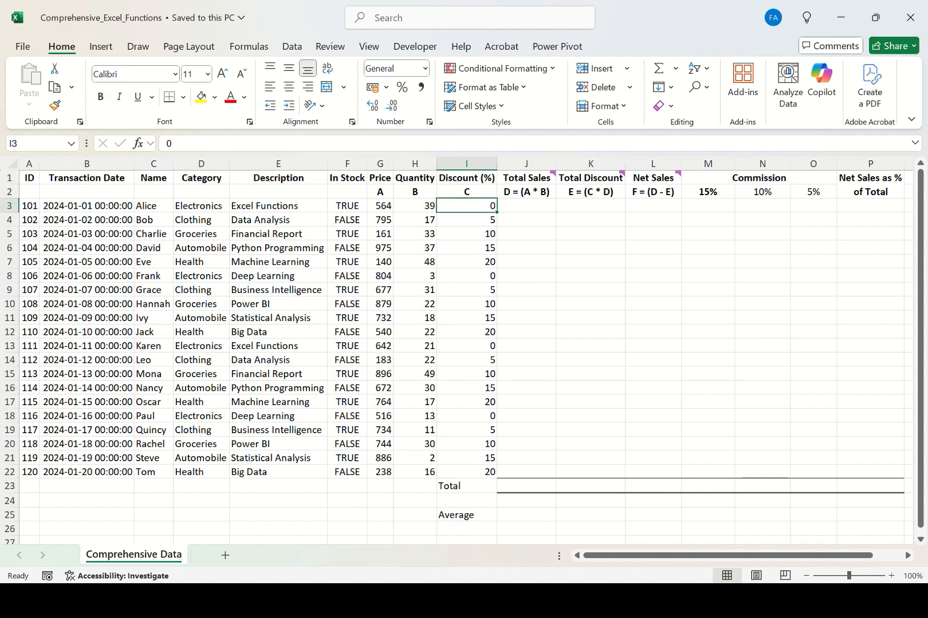
key(ctrl+shift+Down)
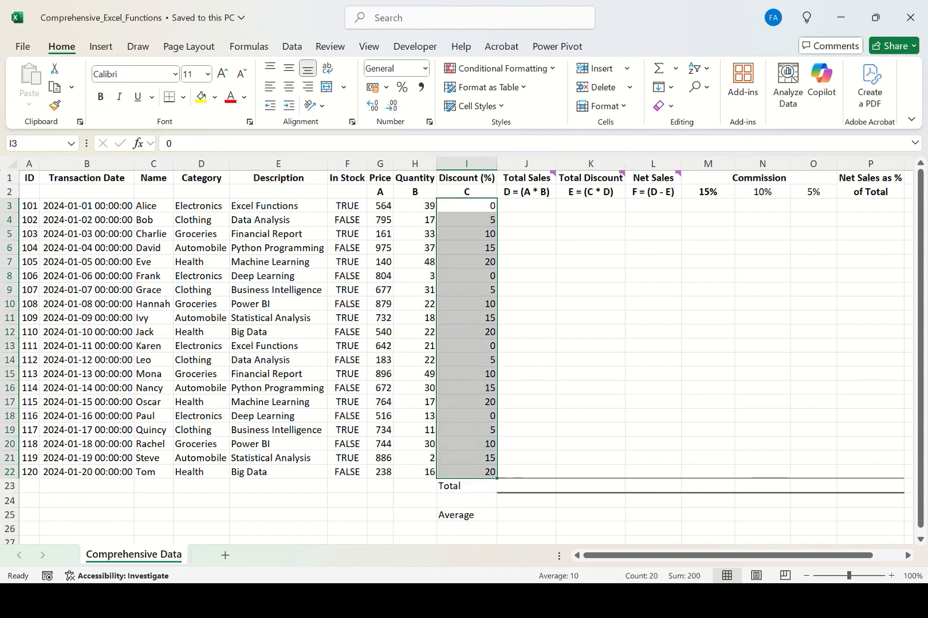
key(Down)
key(Down)
key(Down)
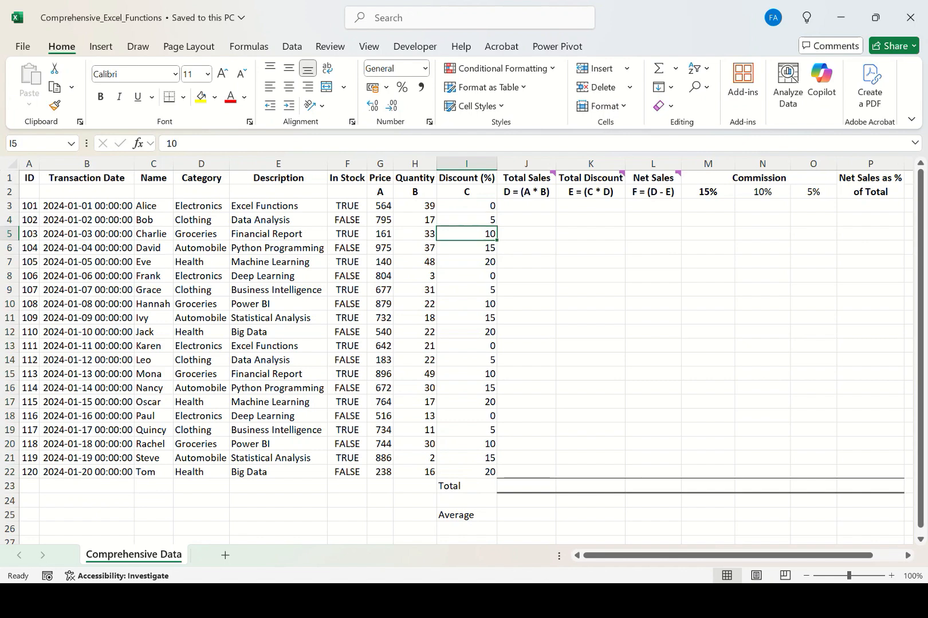
key(Down)
key(Down)
key(Down)
key(Down)
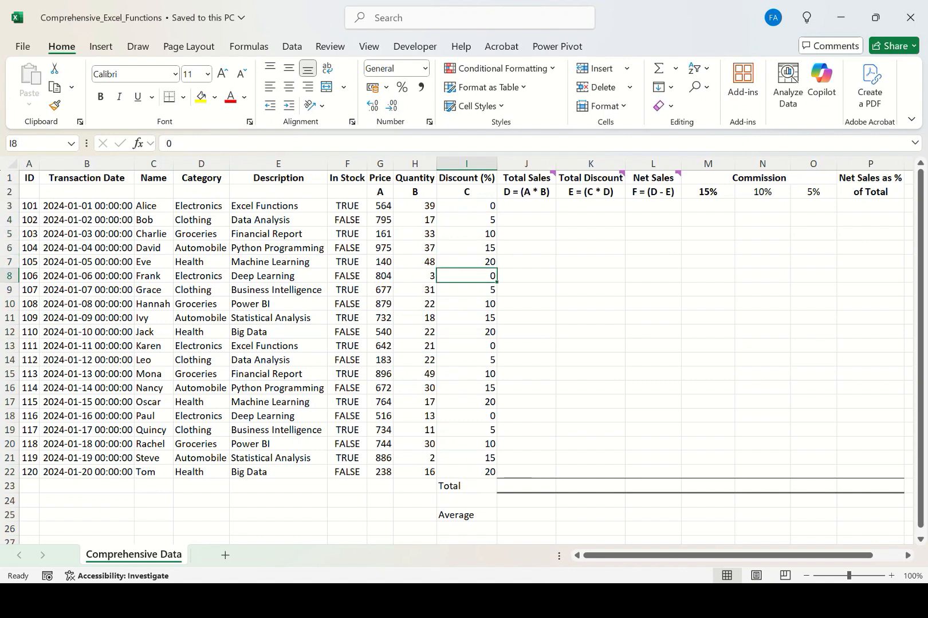
key(Down)
key(Down)
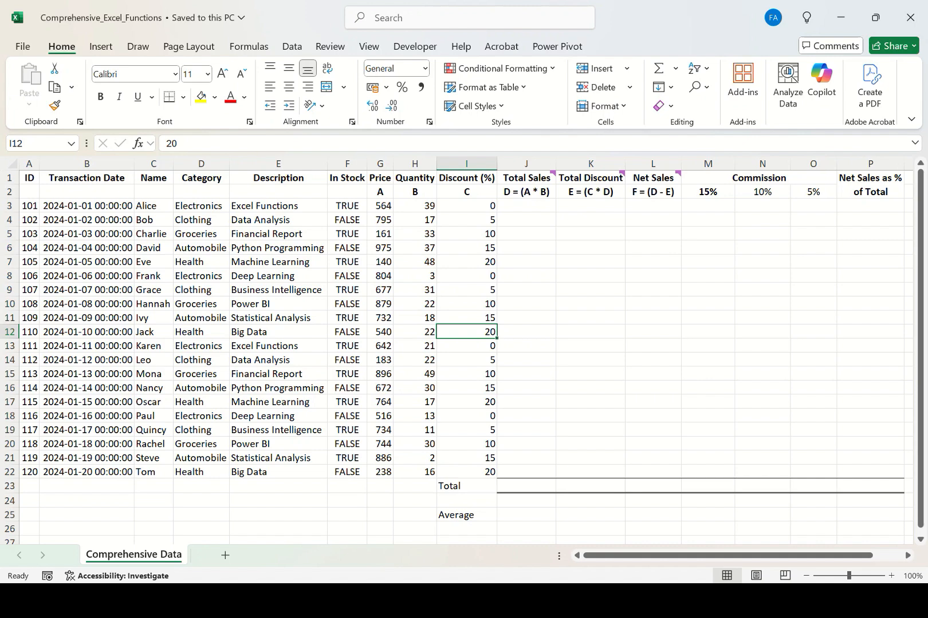
Select the Discount (%) values from I3 to I22 to examine the range.
key(ctrl+Up)
key(shift+Down)
key(shift+Down)
key(shift+Down)
key(shift+Down)
key(shift+Down)
key(shift+Down)
key(shift+Down)
key(shift+Down)
key(shift+Down)
key(shift+Down)
key(shift+Down)
key(shift+Down)
key(shift+Down)
key(shift+Down)
key(shift+Down)
key(shift+Down)
key(shift+Down)
key(shift+Down)
key(shift+Down)
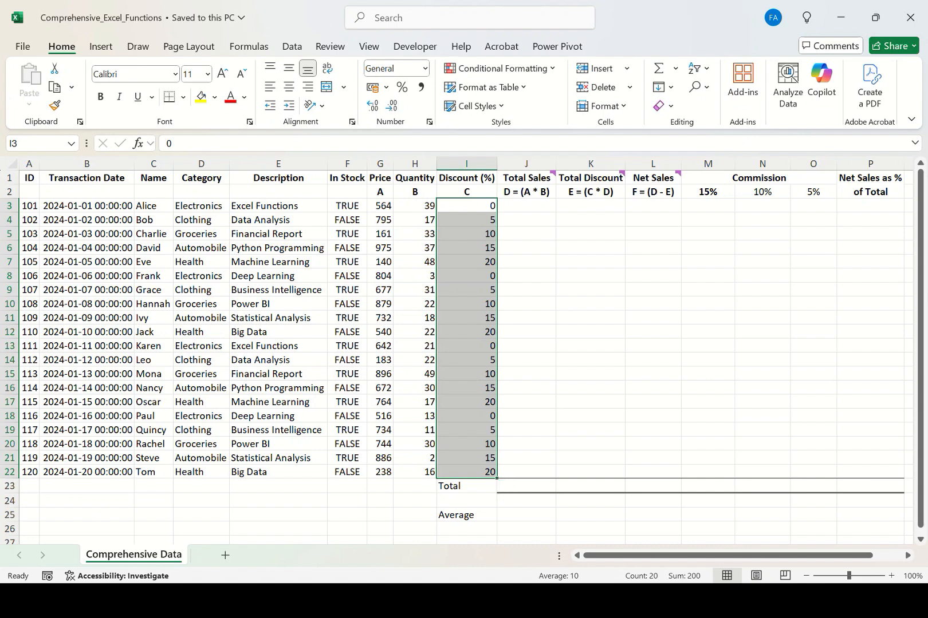
click(466, 164)
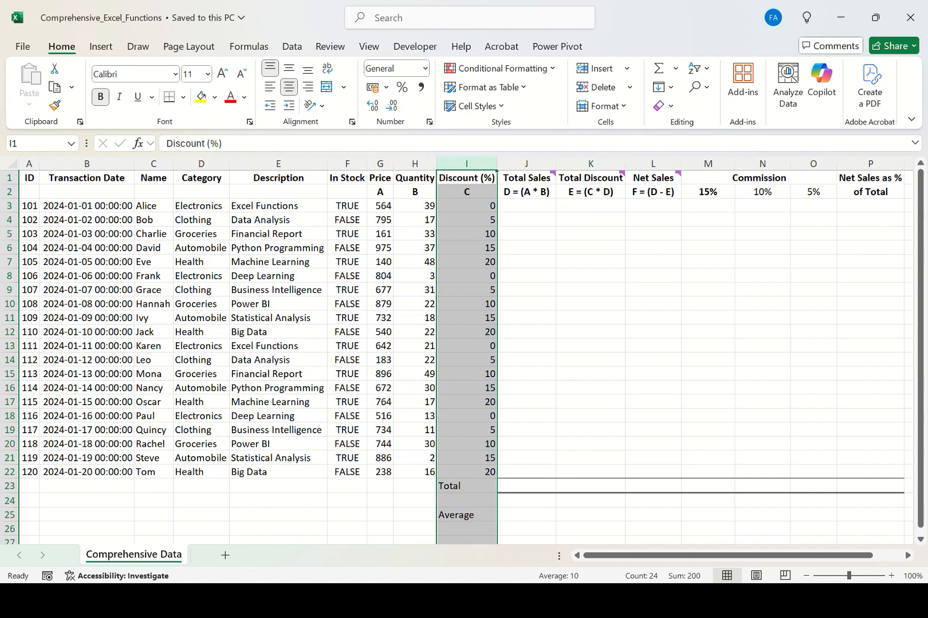
drag(466, 206, 466, 473)
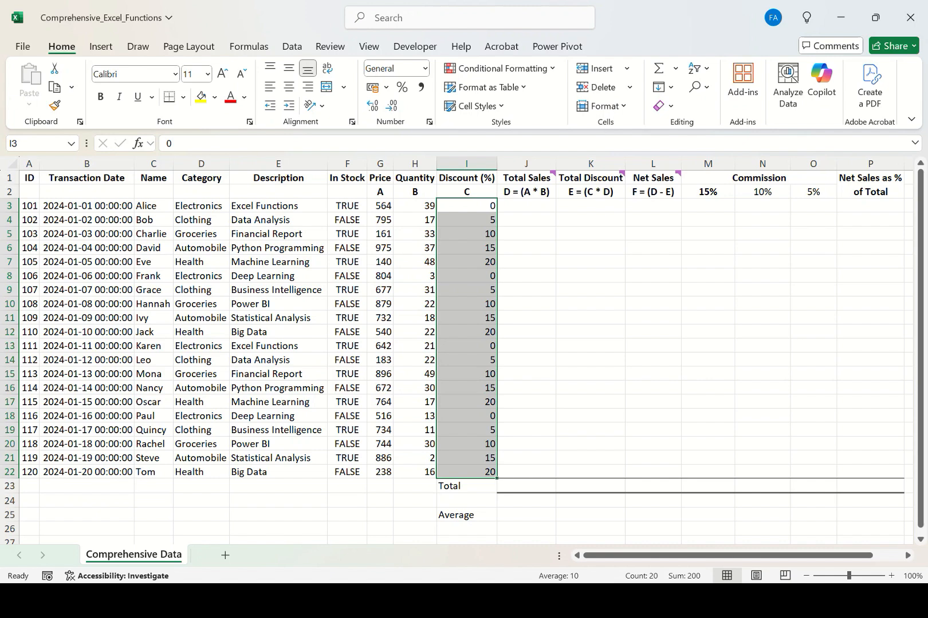
drag(467, 205, 466, 472)
Examine the empty Total Sales column, its header comment, and the Price and Quantity headers and labels.
click(526, 206)
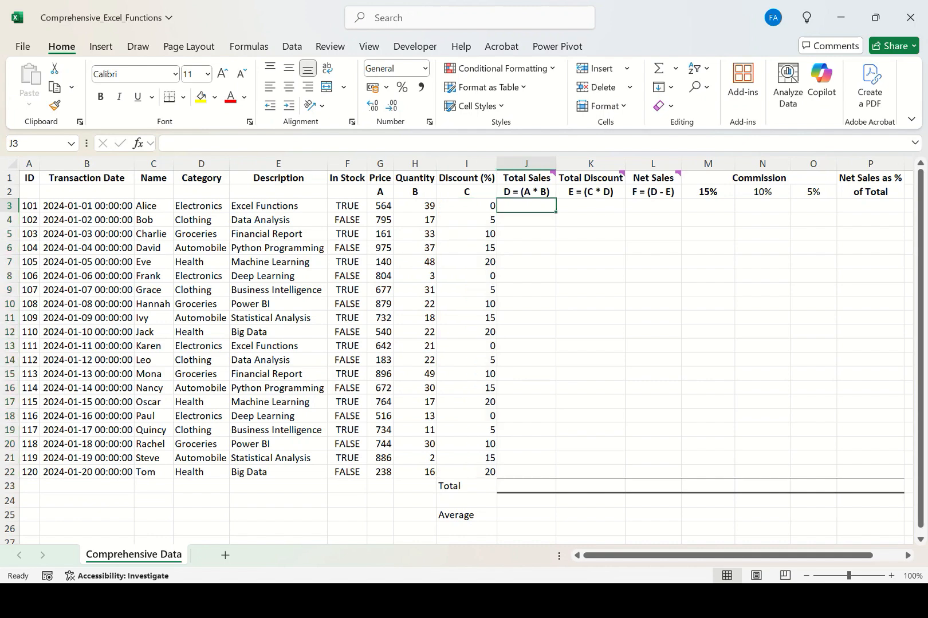
click(527, 163)
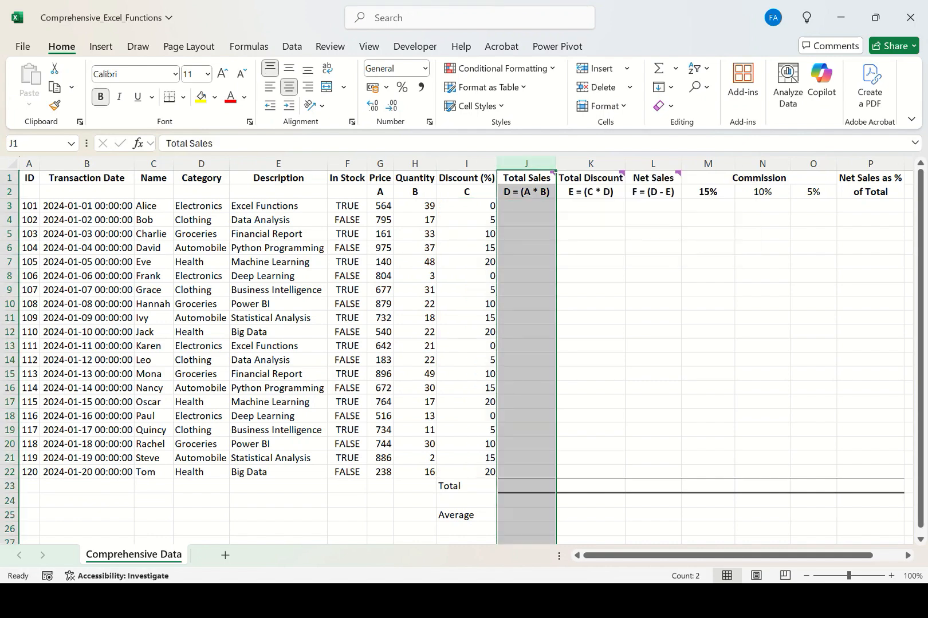
click(526, 206)
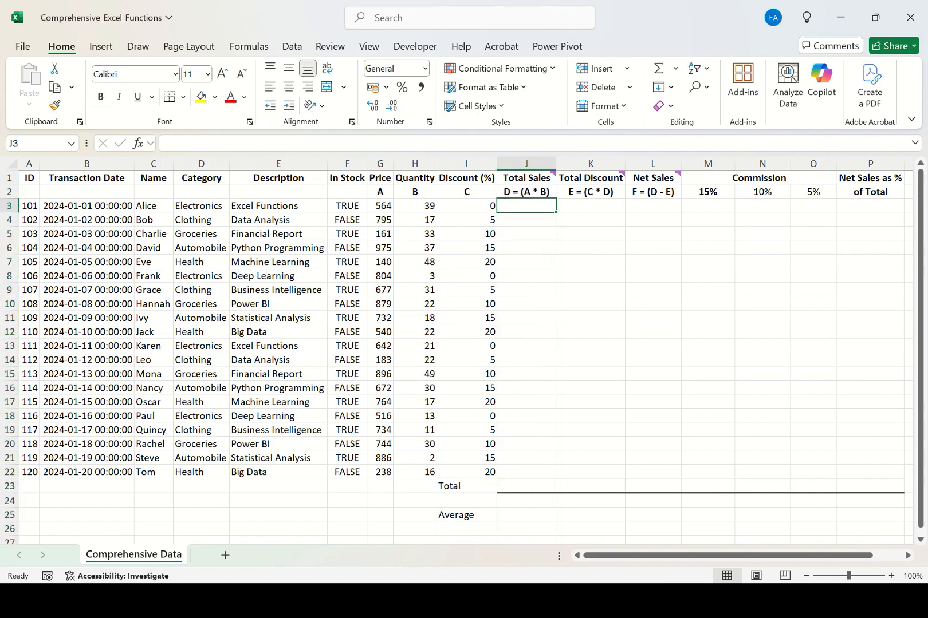
mouse_move(526, 178)
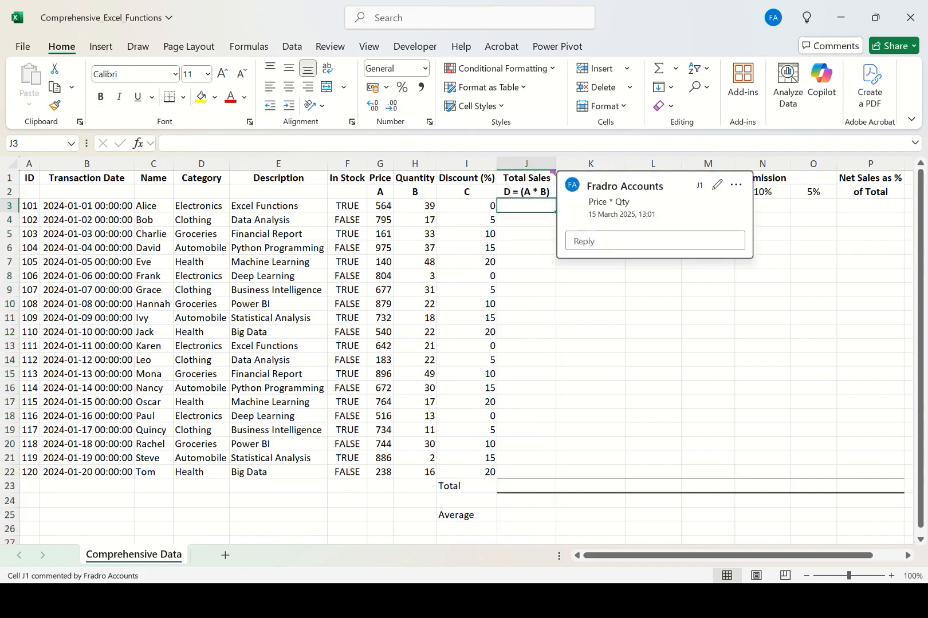
click(380, 178)
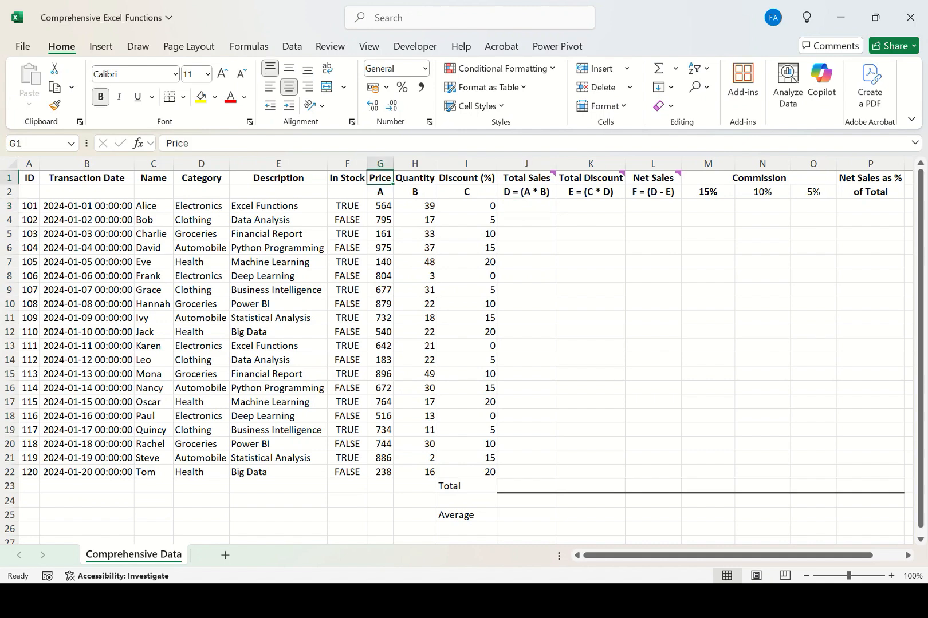
click(415, 178)
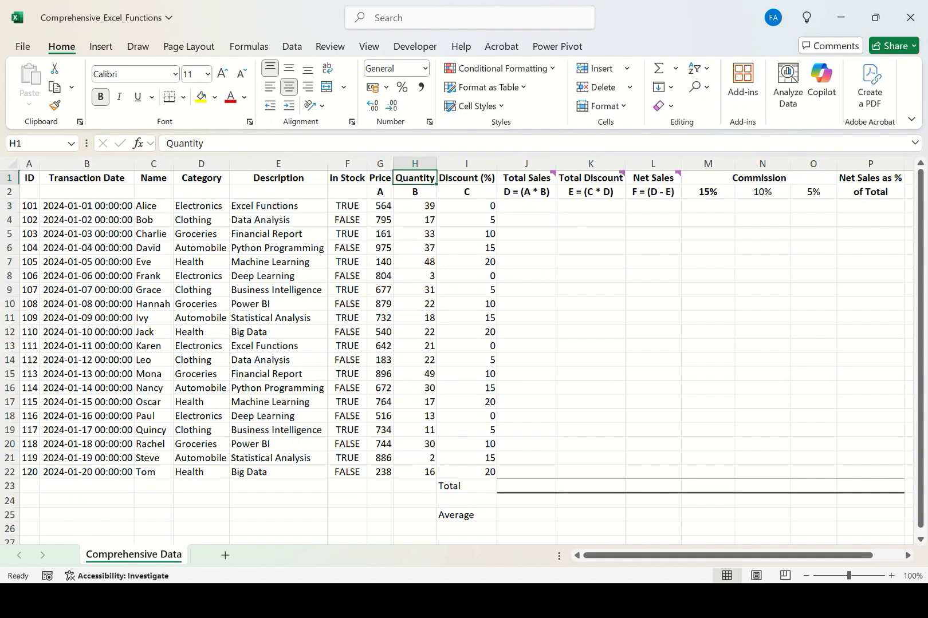
click(380, 192)
click(414, 191)
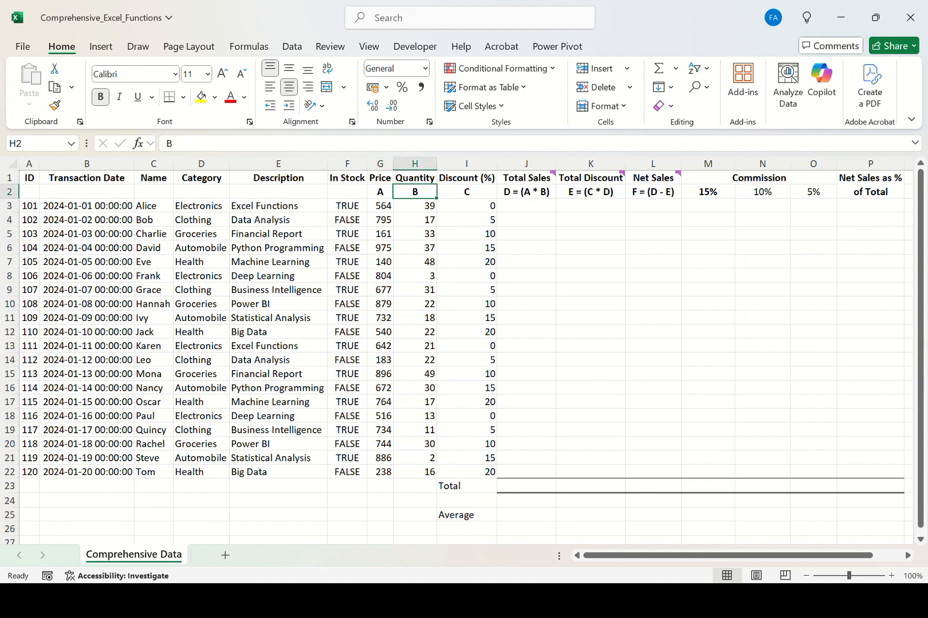
click(525, 192)
click(526, 178)
mouse_move(526, 178)
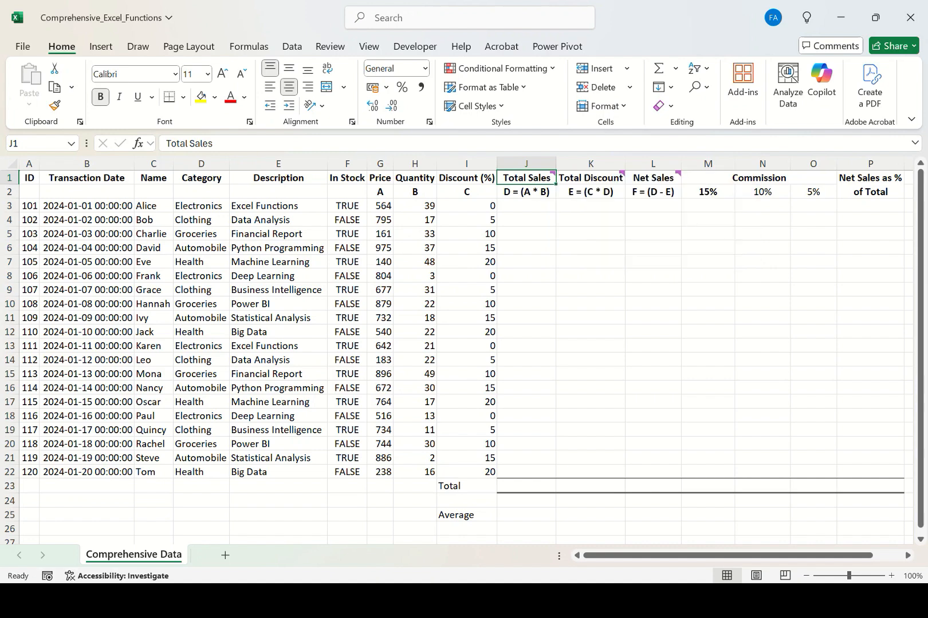
Compare the first row's Price and Quantity with the Total Sales formula label and its comment.
click(380, 206)
click(415, 206)
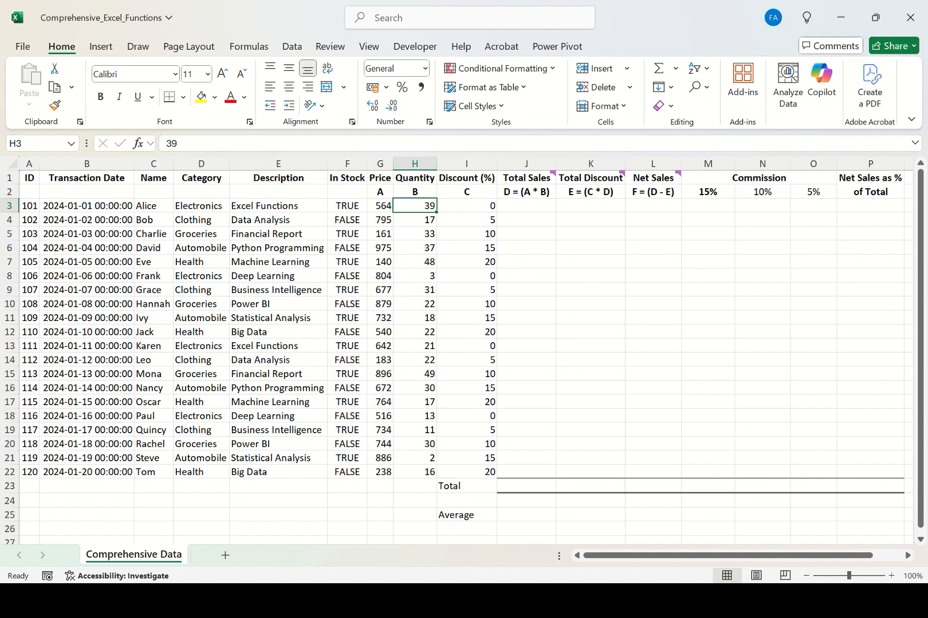
click(525, 206)
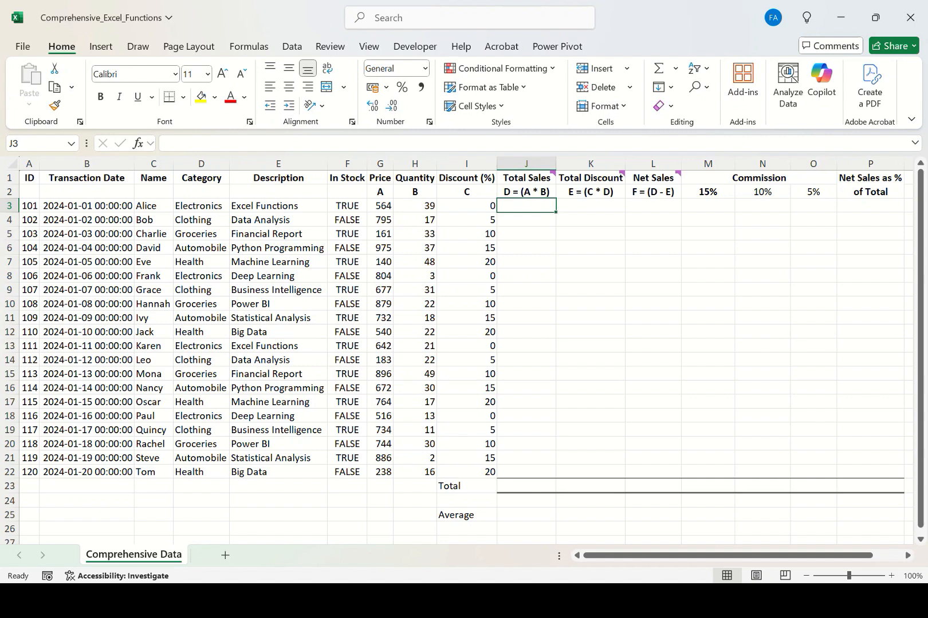
click(527, 192)
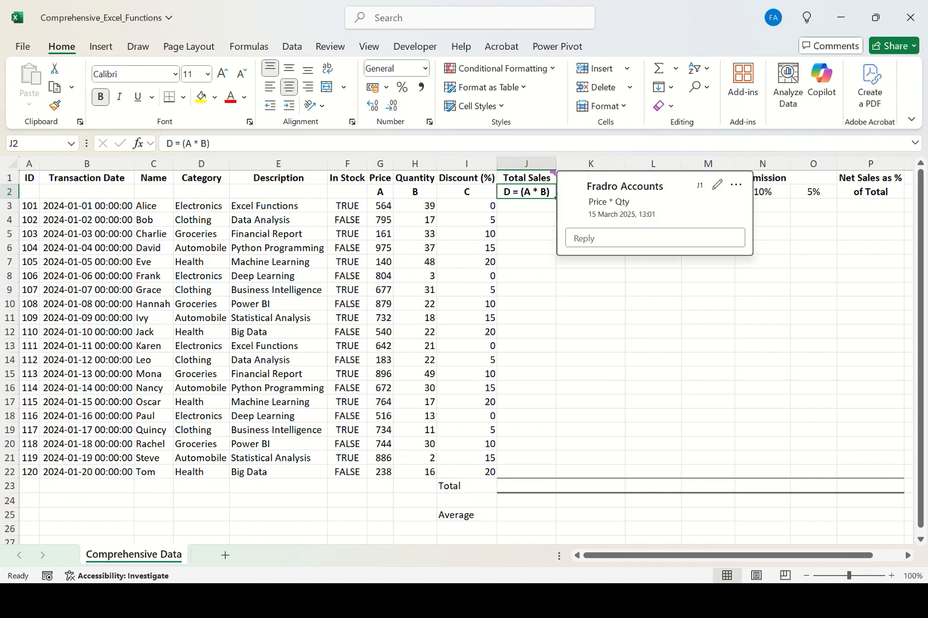
click(526, 179)
click(415, 178)
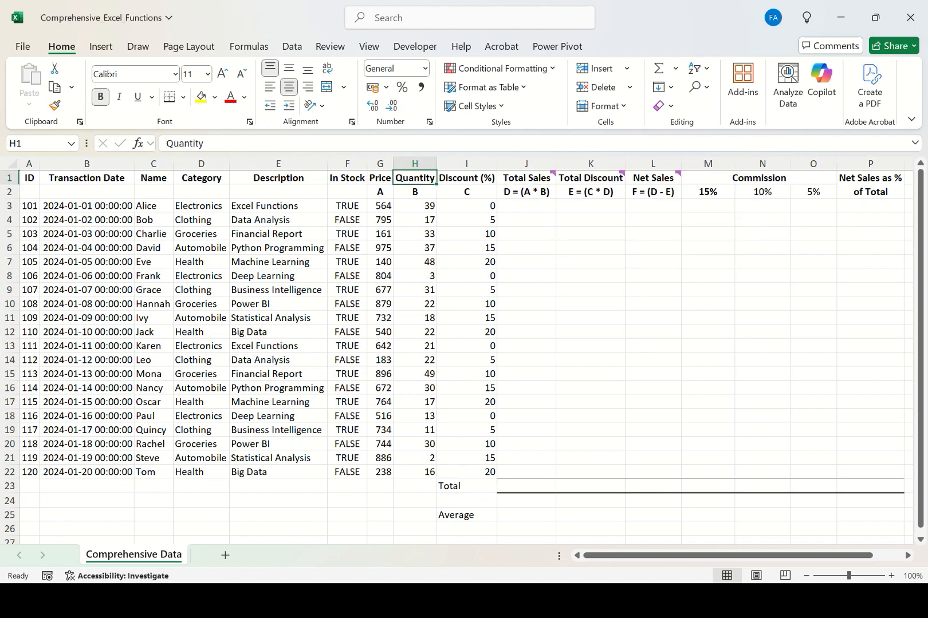
Fill Total Sales cells J3:J22 at once with the formula =G3*H3, multiplying Price by Quantity.
click(380, 178)
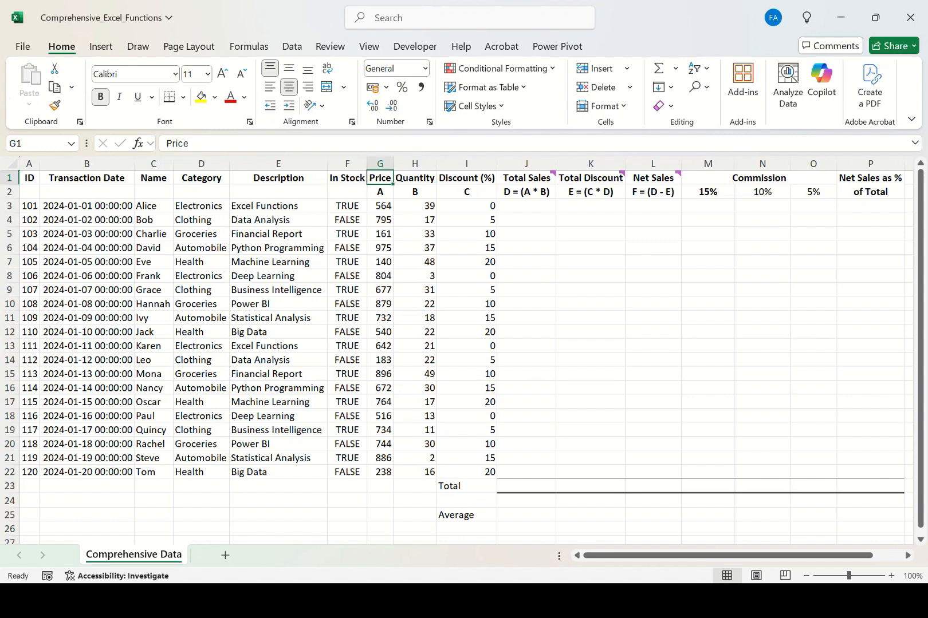
drag(526, 206, 526, 472)
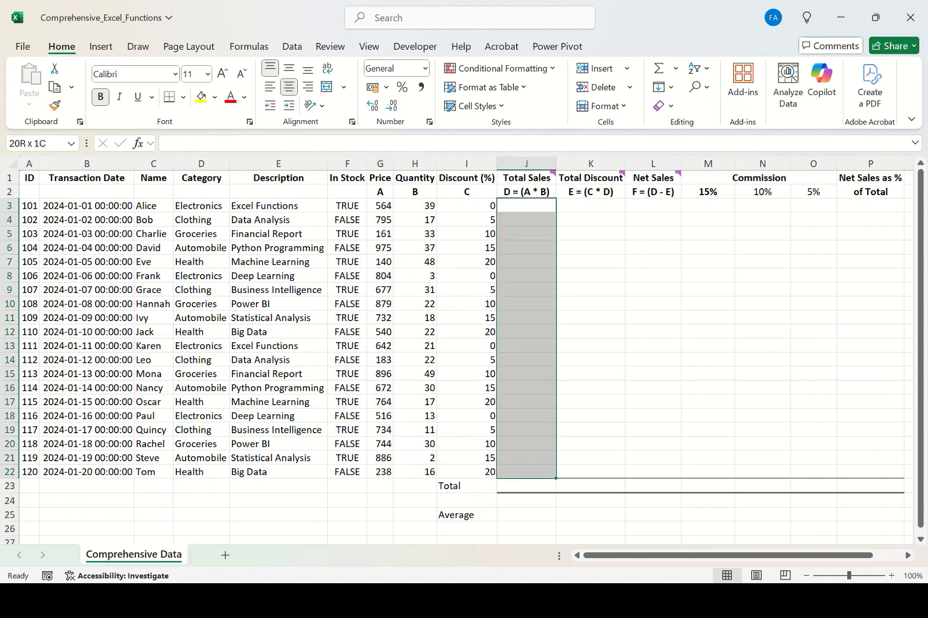
text(=)
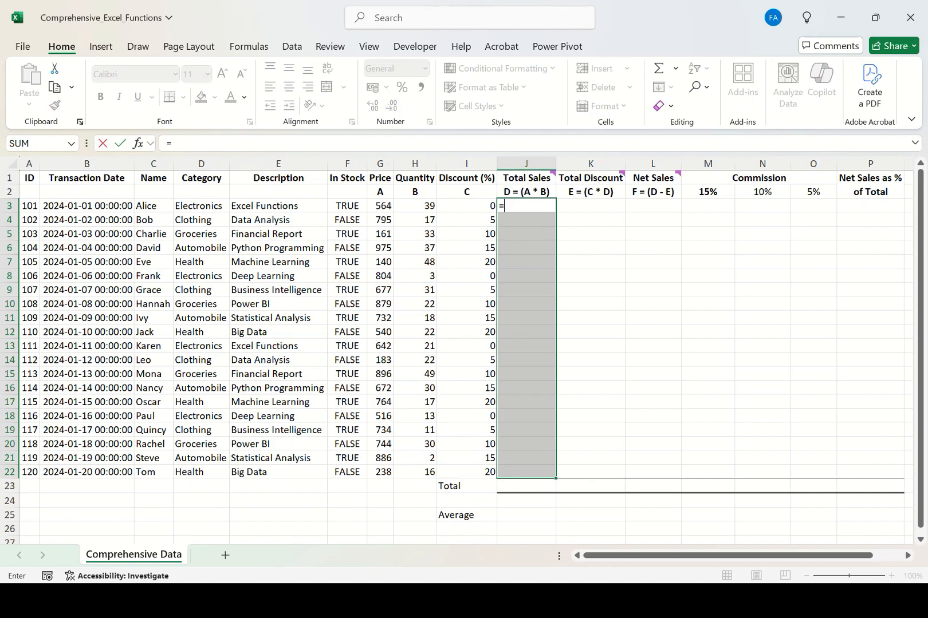
click(380, 206)
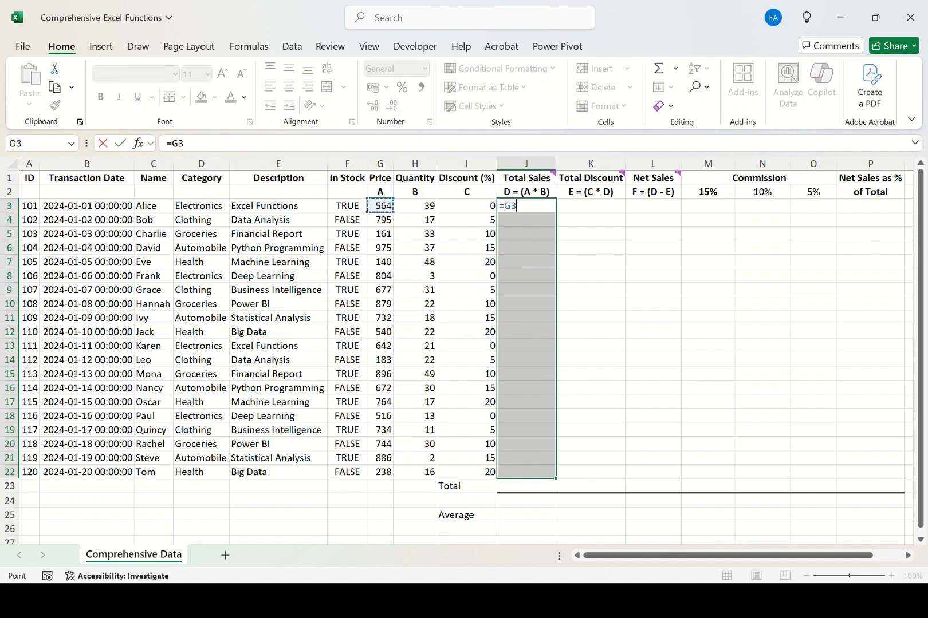
text(*)
click(415, 205)
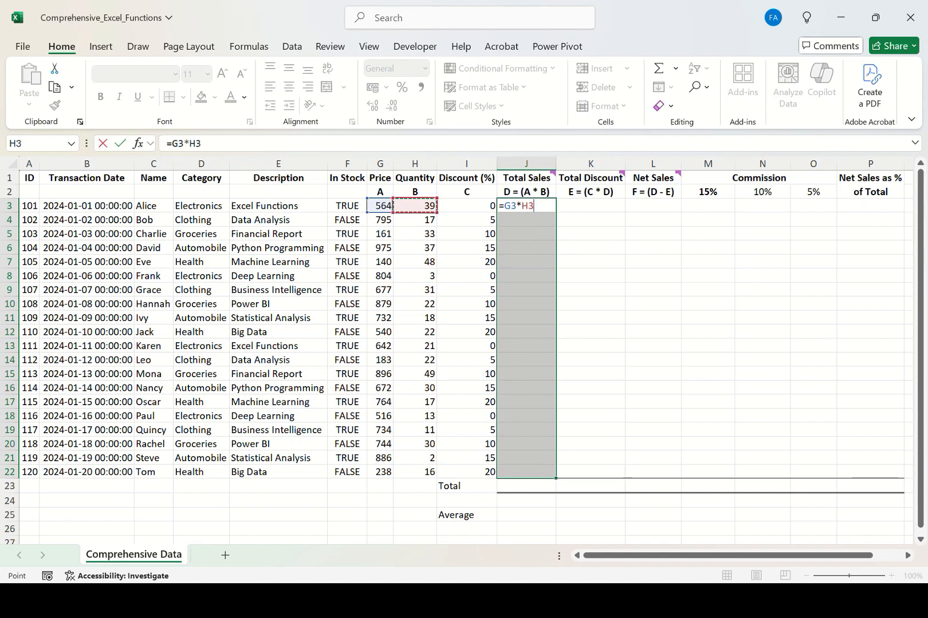
key(ctrl+Return)
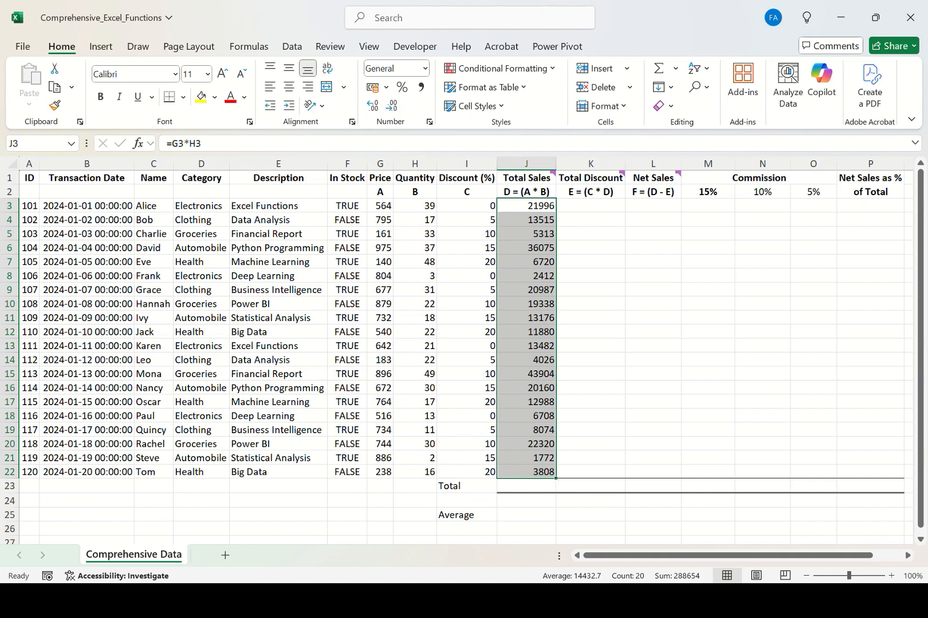
Fill Total Discount cells K3:K22 with =PRODUCT(I3:J3)/100.
drag(590, 206, 591, 471)
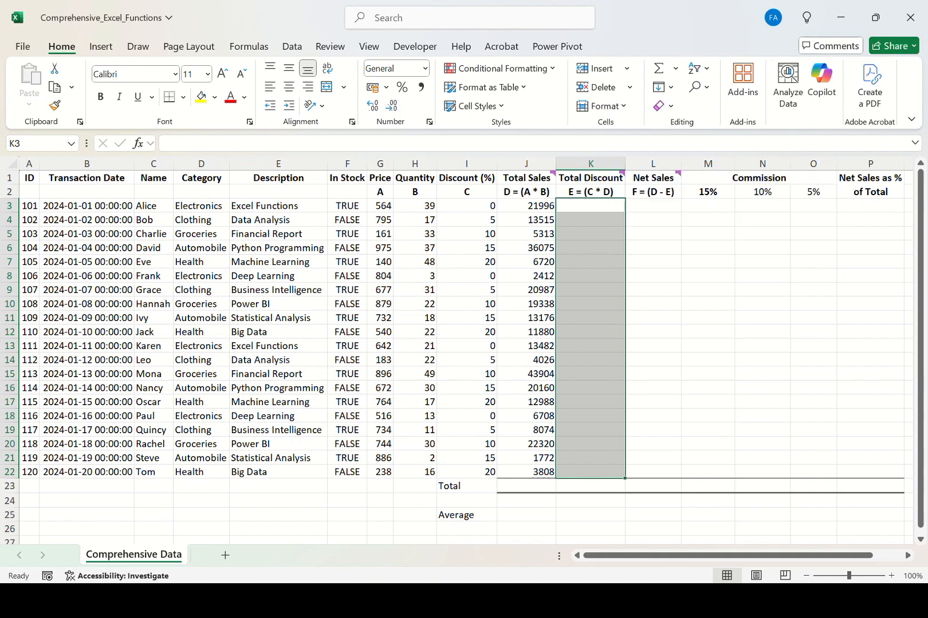
mouse_move(526, 178)
text(=()
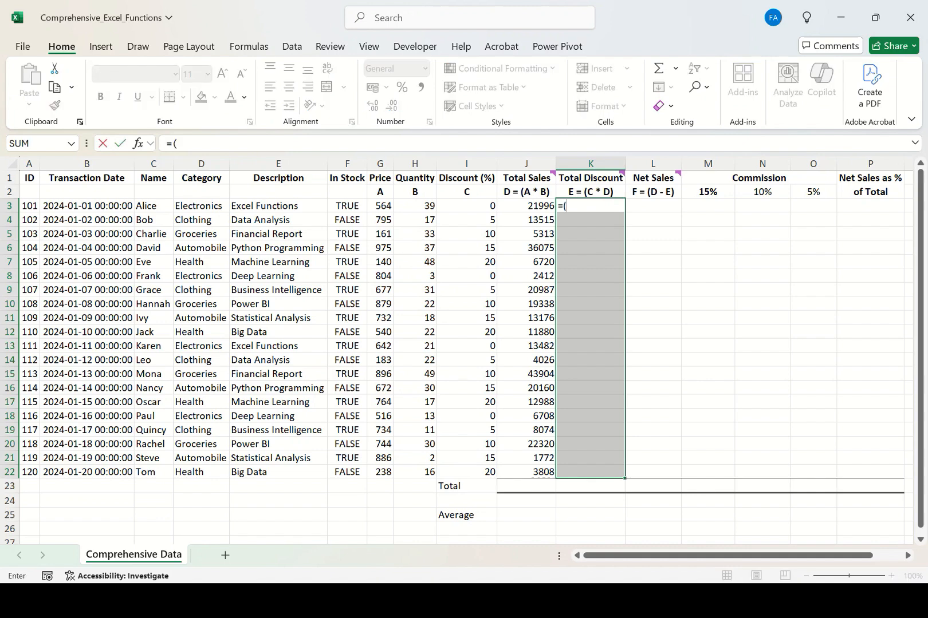
key(BackSpace)
text(prod)
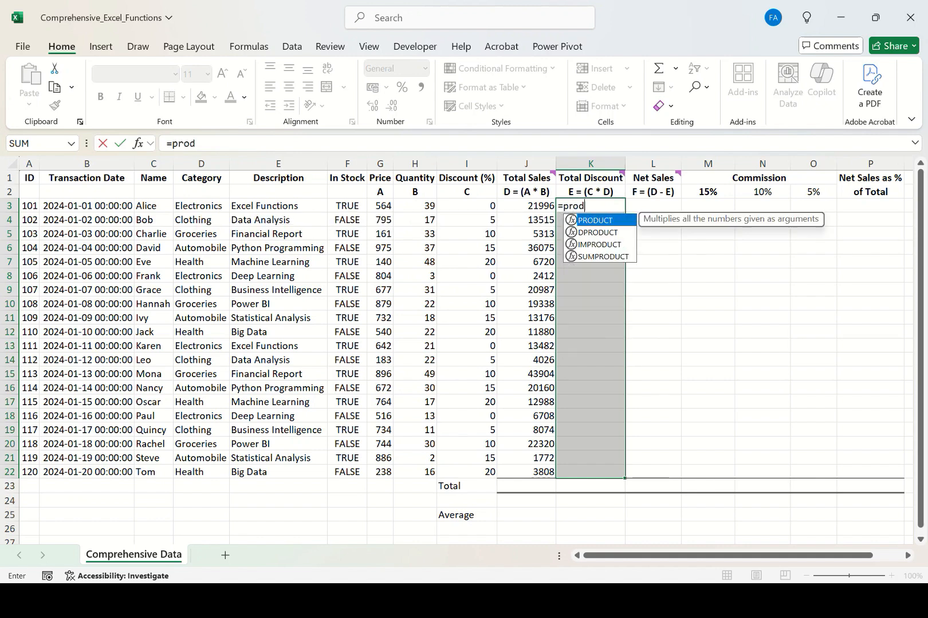
key(Tab)
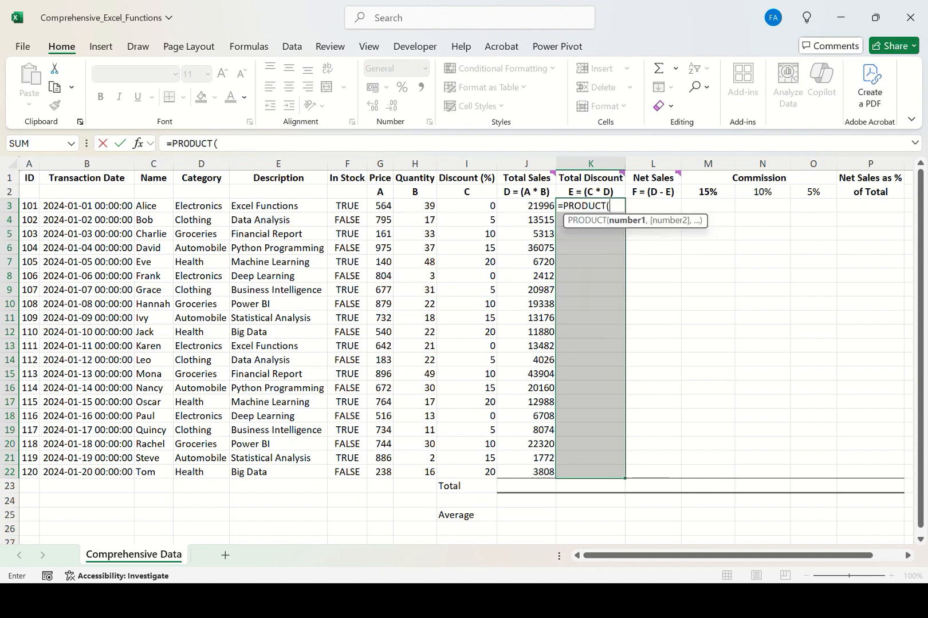
key(Left)
key(Left)
key(shift+Right)
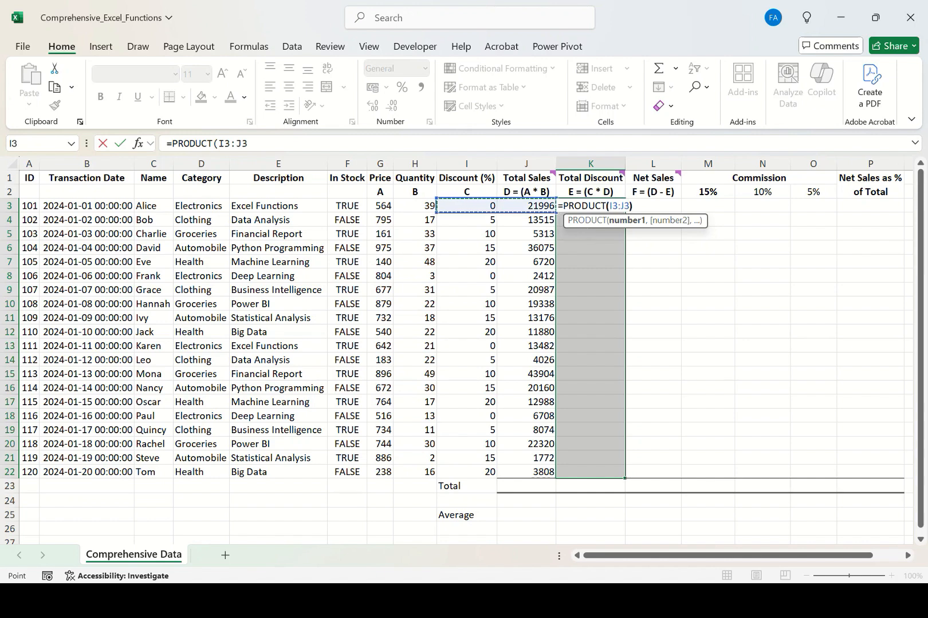
text()/100)
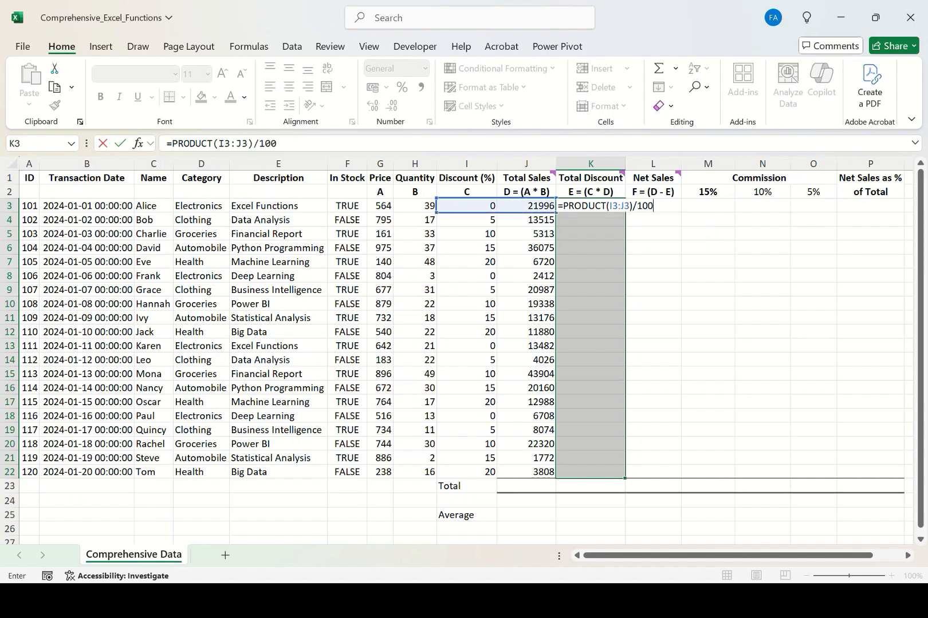
key(ctrl+Return)
key(shift+BackSpace)
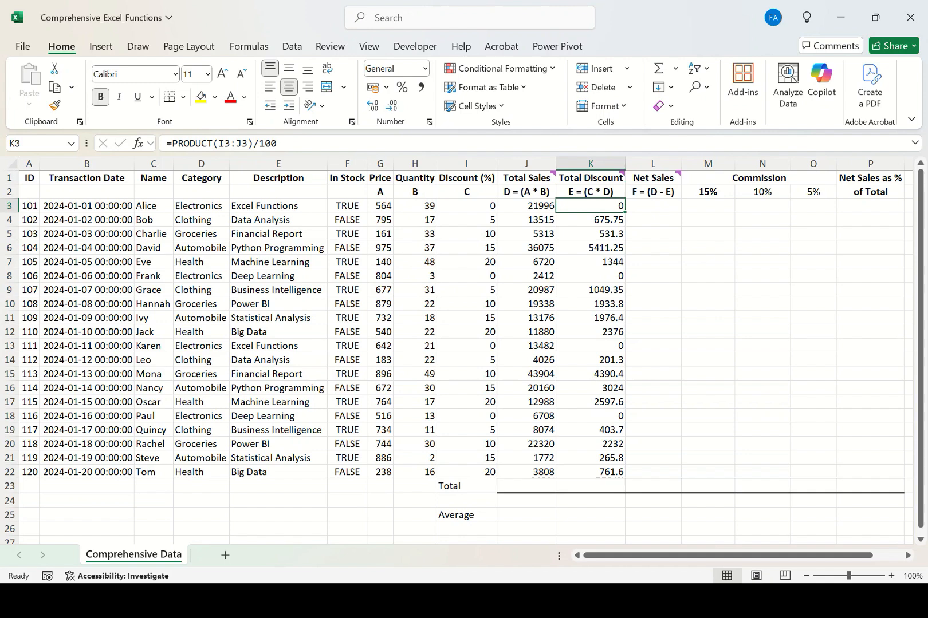
Clear the Total Discount cells K3:K22.
key(shift+Down)
key(shift+Down)
key(shift+Down)
key(shift+Down)
key(shift+Down)
key(shift+Down)
key(shift+Down)
key(shift+Down)
key(shift+Down)
key(shift+Down)
key(shift+Down)
key(shift+Down)
key(shift+Down)
key(shift+Down)
key(shift+Down)
key(shift+Down)
key(shift+Down)
key(shift+Down)
key(shift+Down)
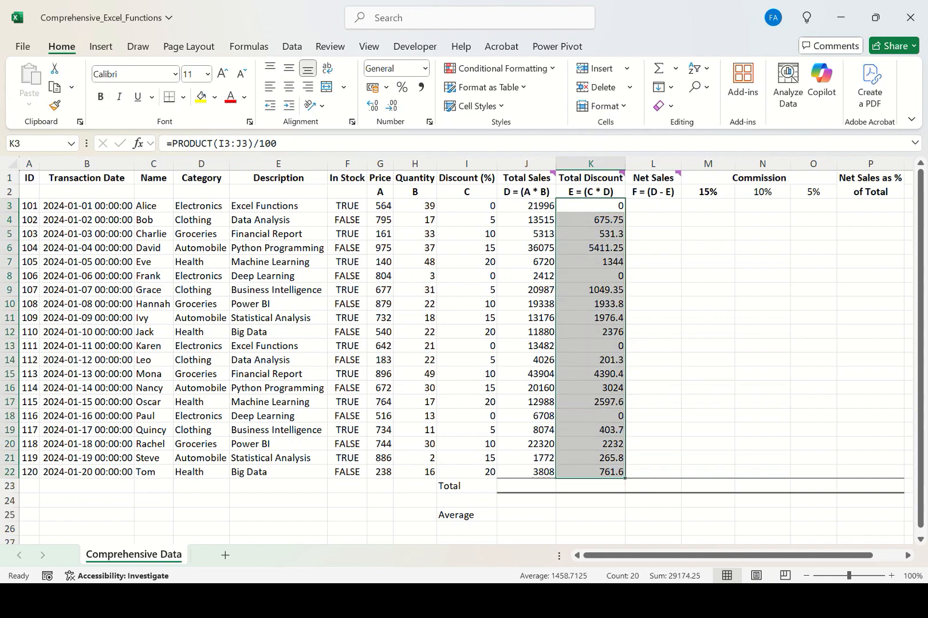
key(Delete)
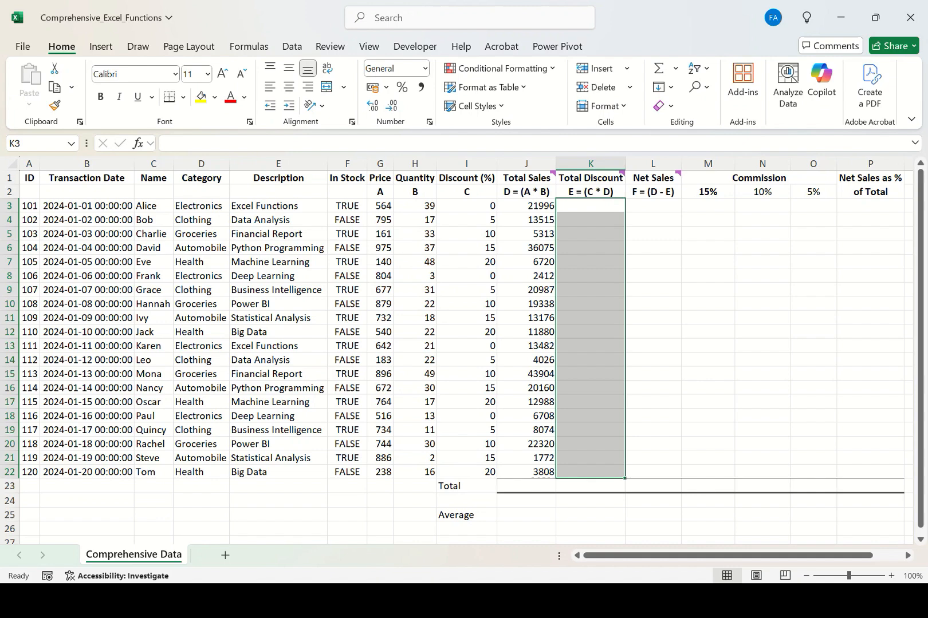
Refill Total Discount cells K3:K22 at once with =PRODUCT(I3:J3)/100, using the Discount and Total Sales values.
text(=produ)
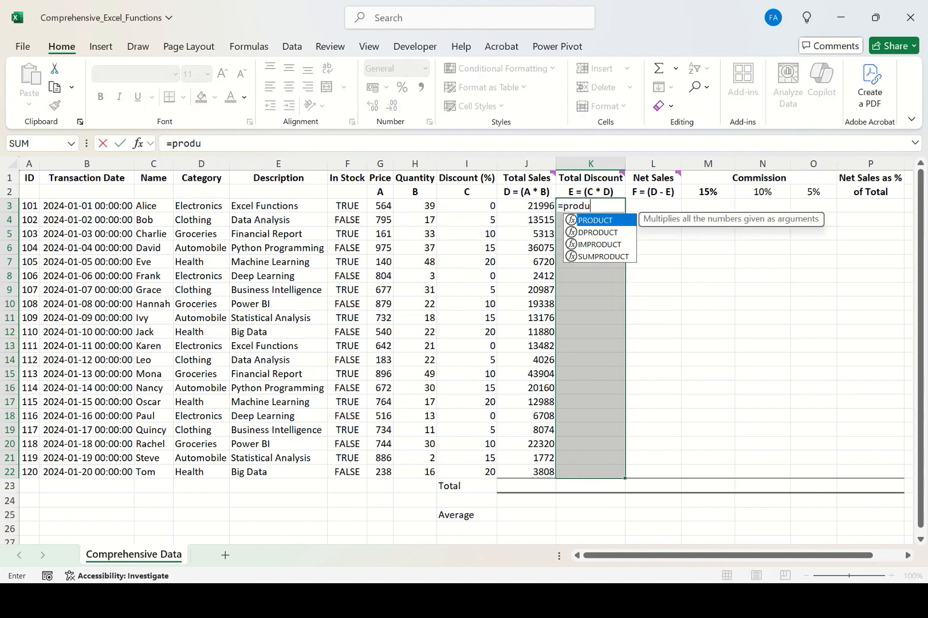
key(Tab)
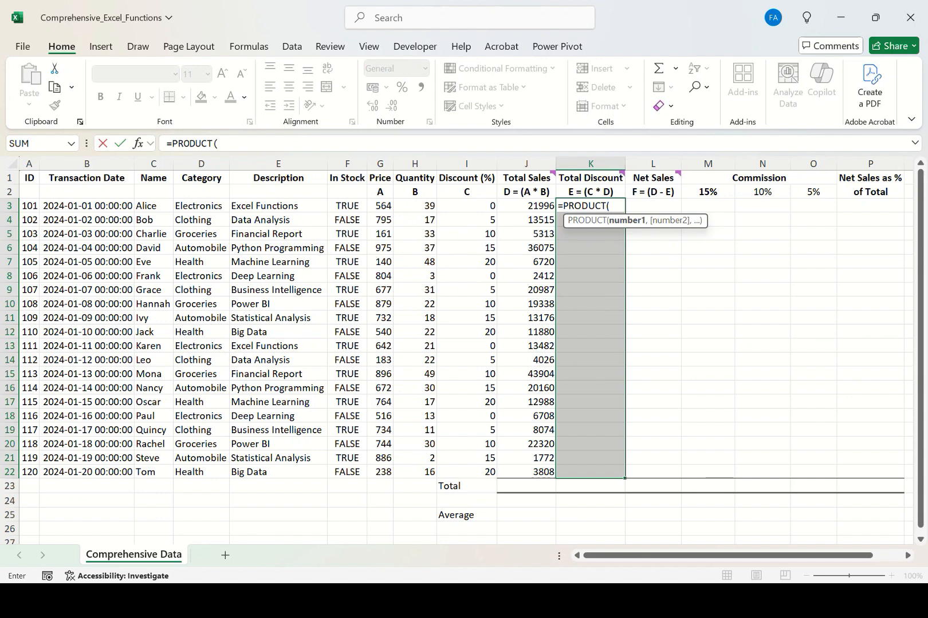
key(Left)
key(Left)
key(shift+Right)
key(shift+Down)
key(shift+Up)
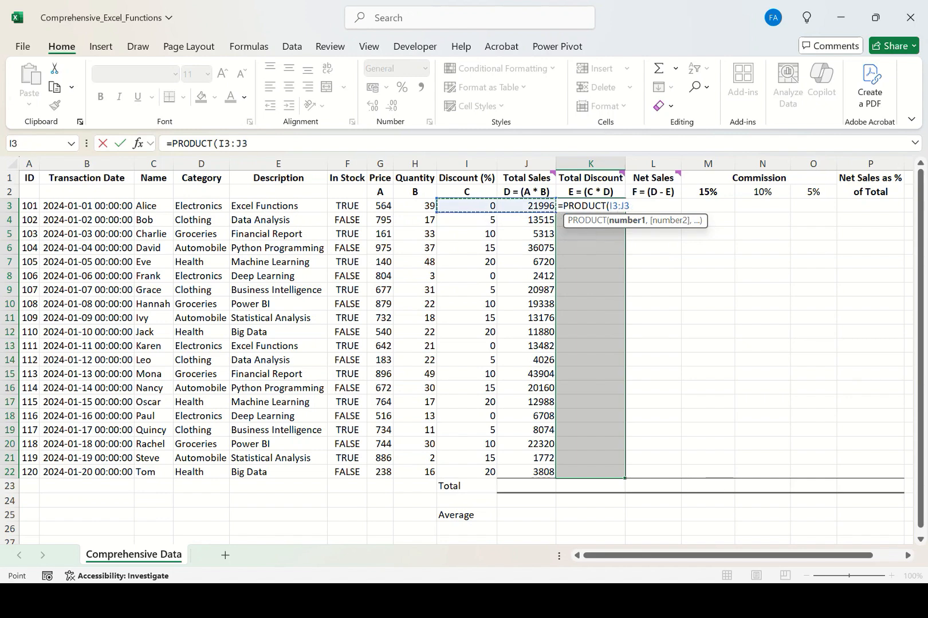
text())
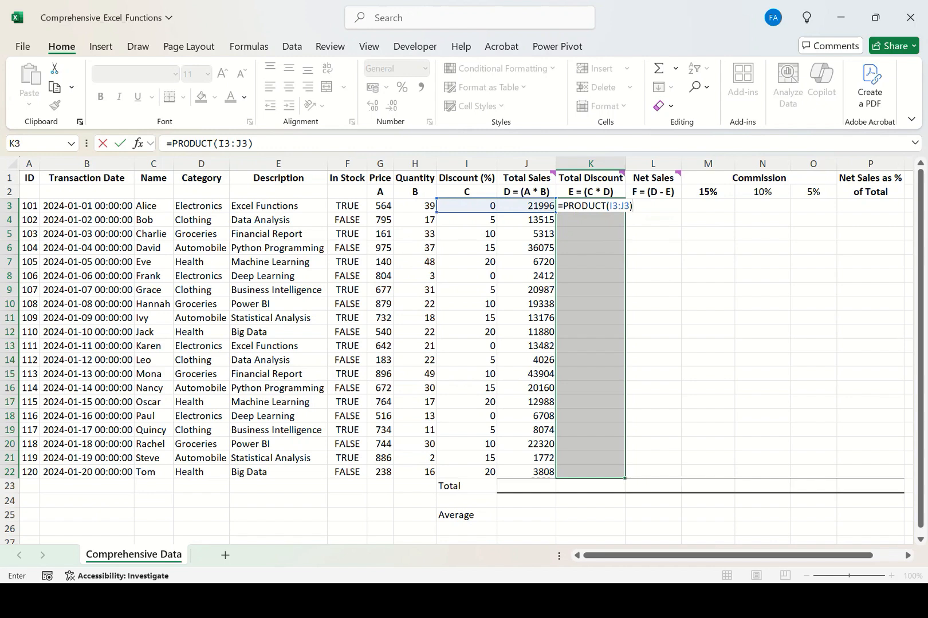
text(/100)
key(ctrl+Return)
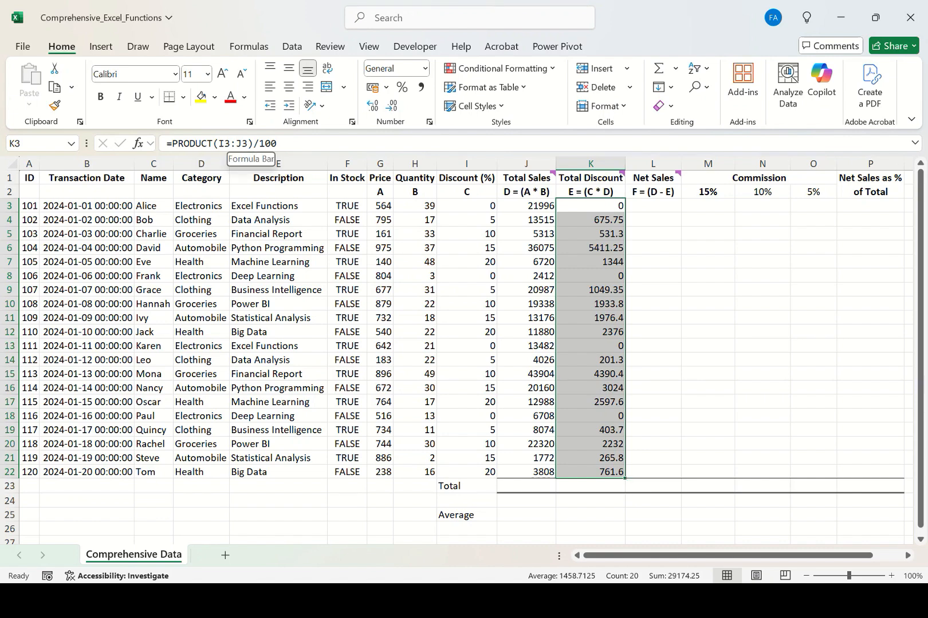
Fill Net Sales cells L3:L22 at once with =J3-K3, subtracting Total Discount from Total Sales.
click(653, 206)
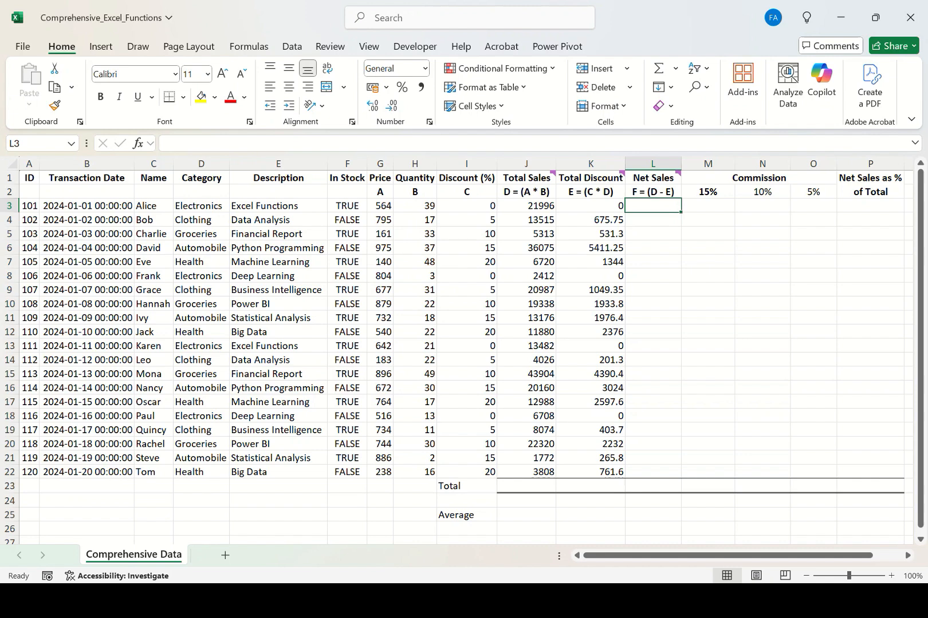
click(526, 191)
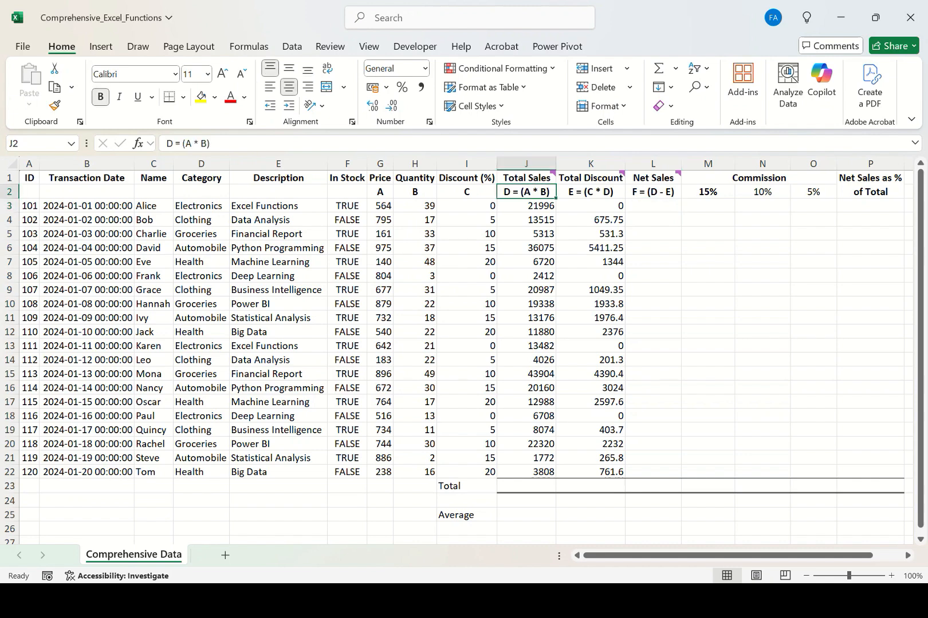
click(590, 192)
drag(653, 205, 652, 472)
text(=)
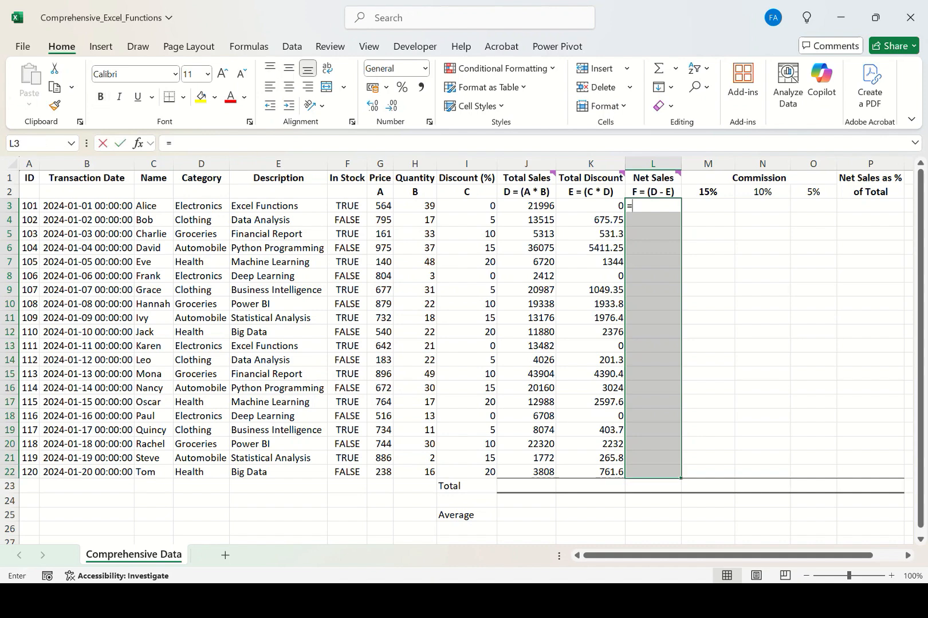
click(526, 206)
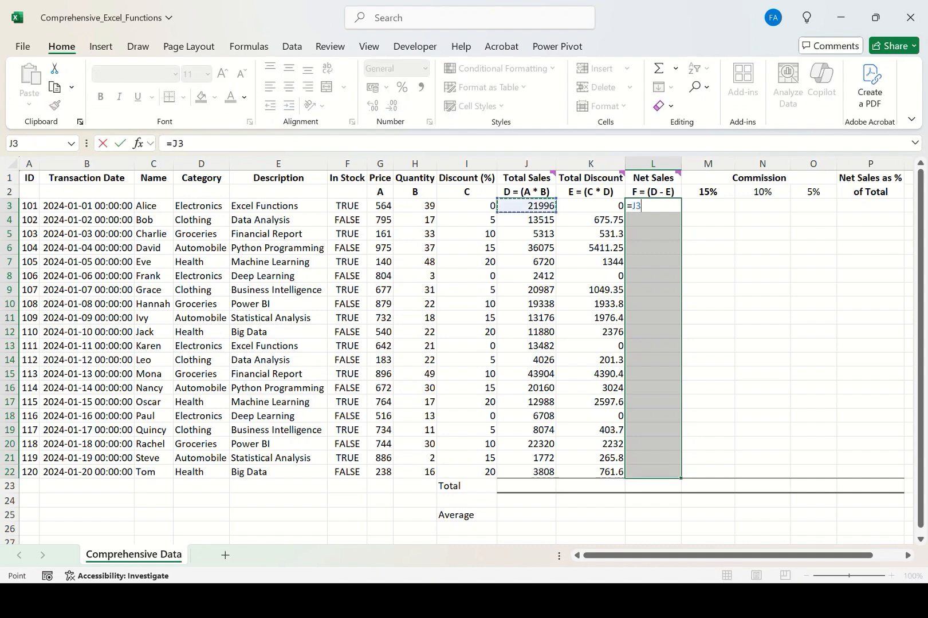
text(-)
click(591, 206)
key(ctrl+Return)
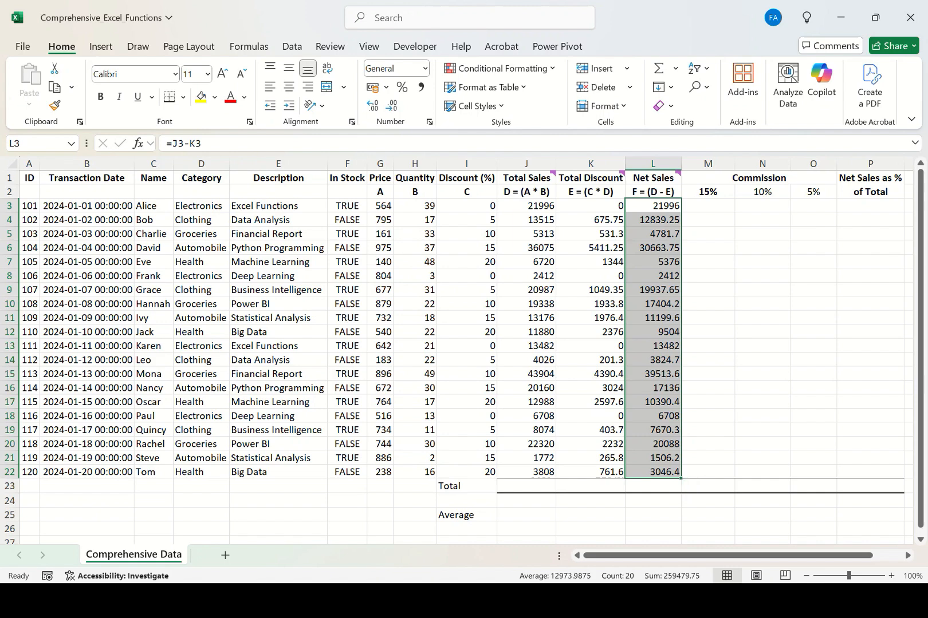
Examine the 15%, 10% and 5% commission rate headers, the empty commission cells and the Net Sales column.
click(708, 192)
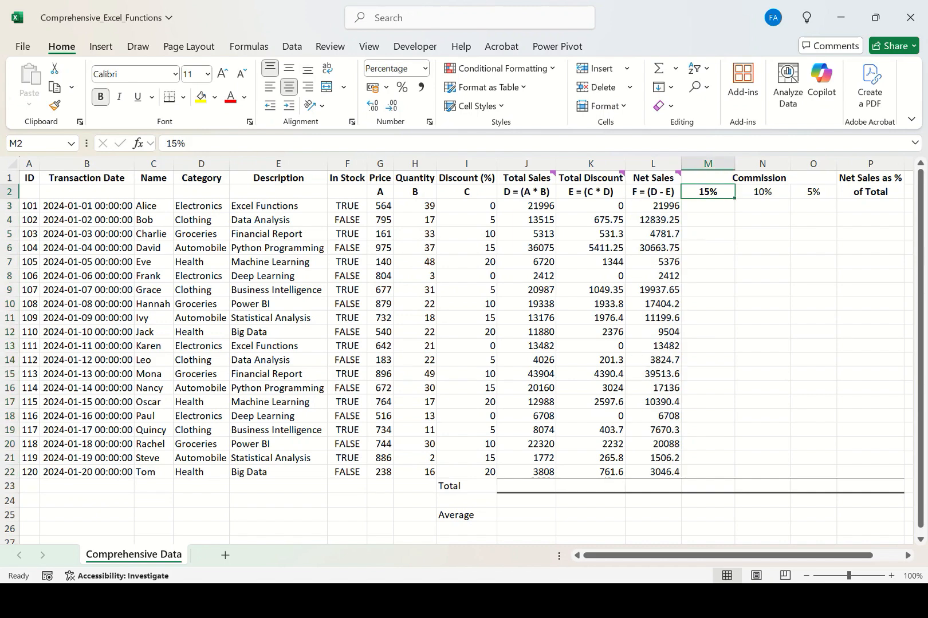
click(708, 206)
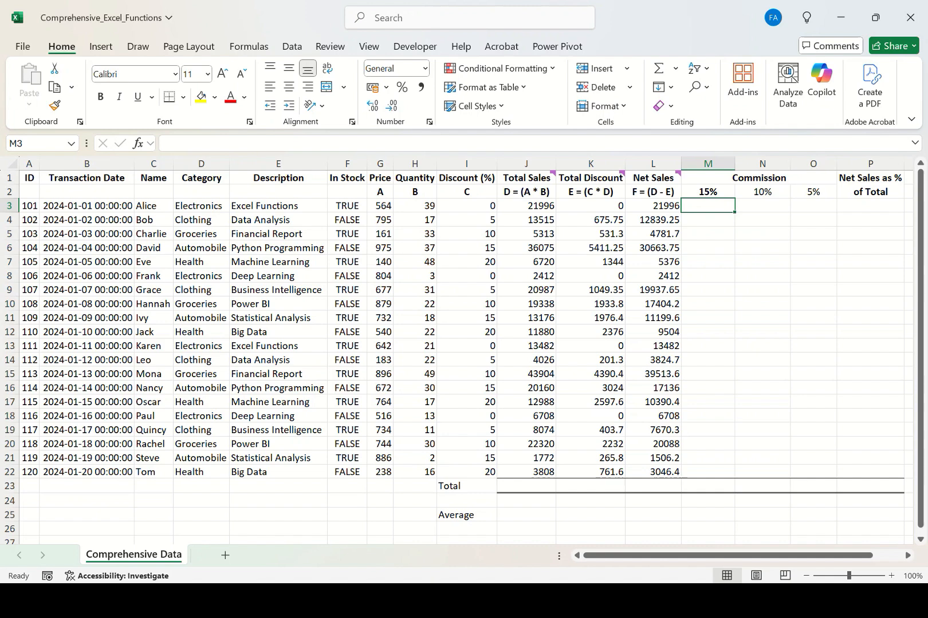
drag(708, 192, 813, 193)
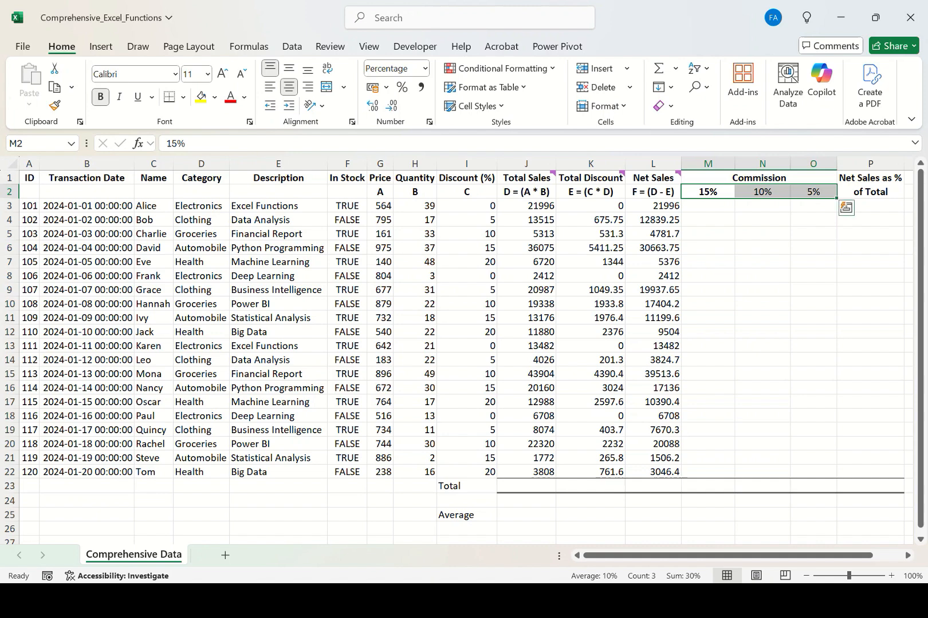
click(708, 206)
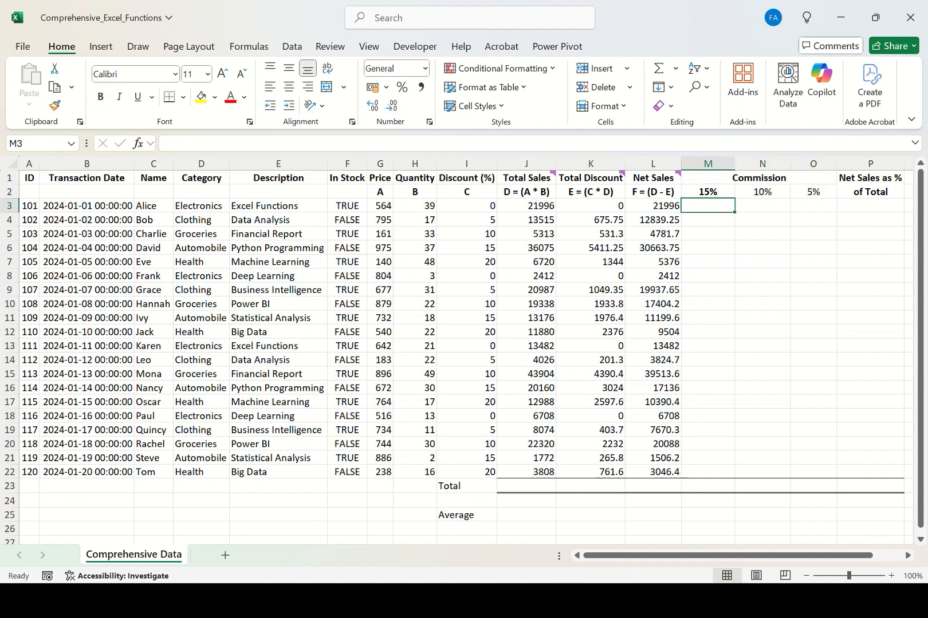
click(708, 193)
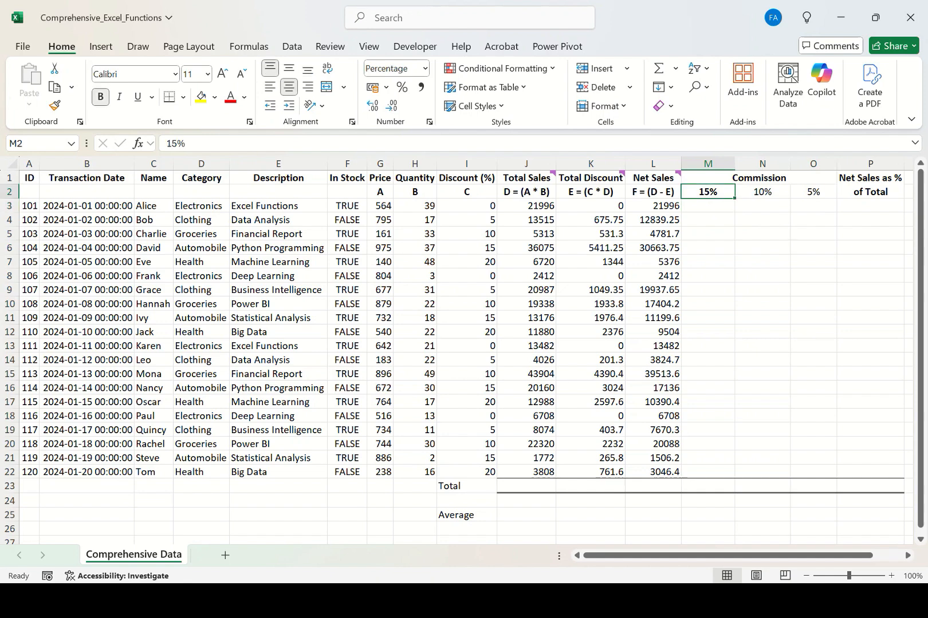
key(Right)
key(Right)
click(707, 206)
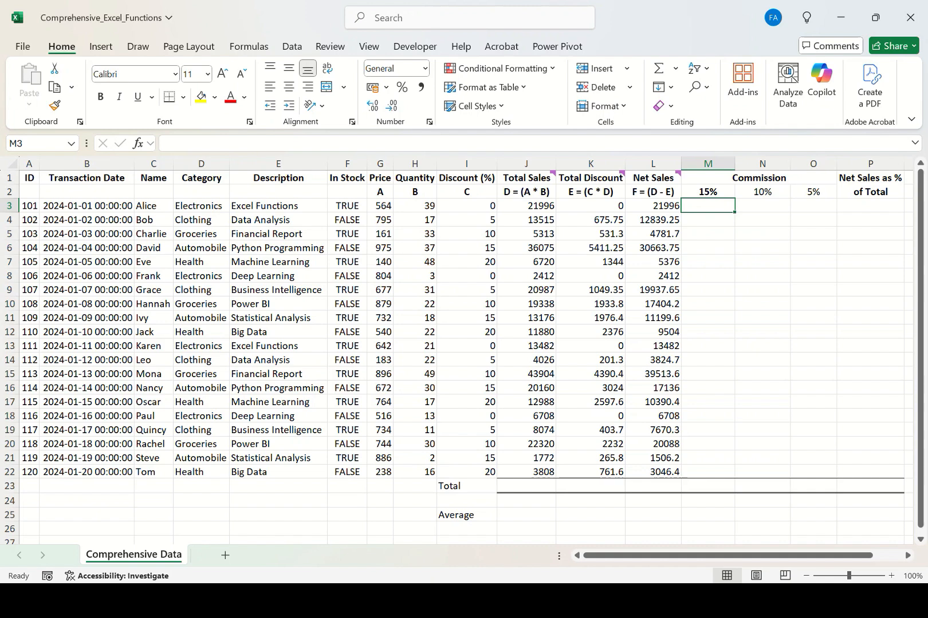
drag(708, 206, 744, 458)
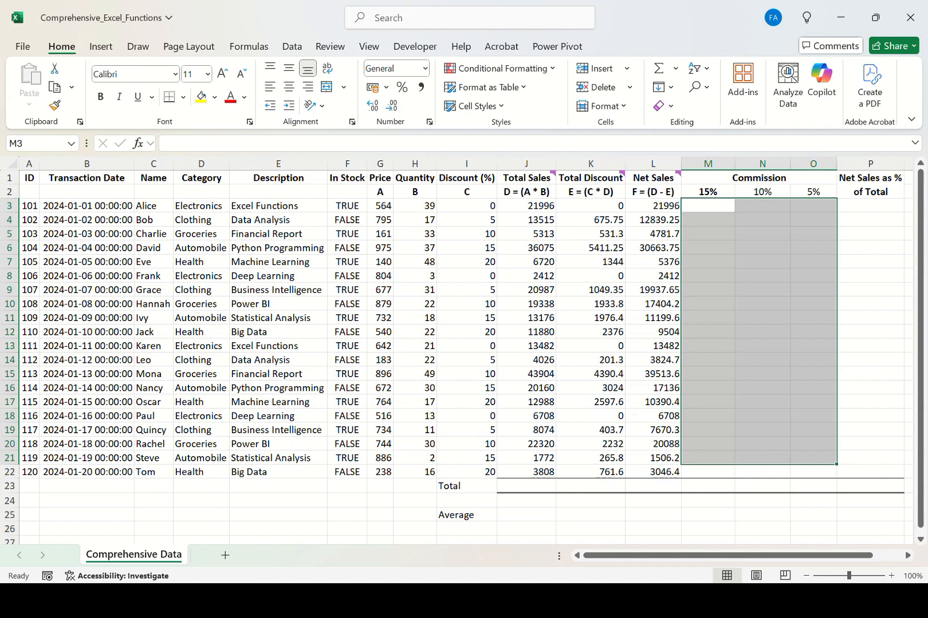
click(708, 207)
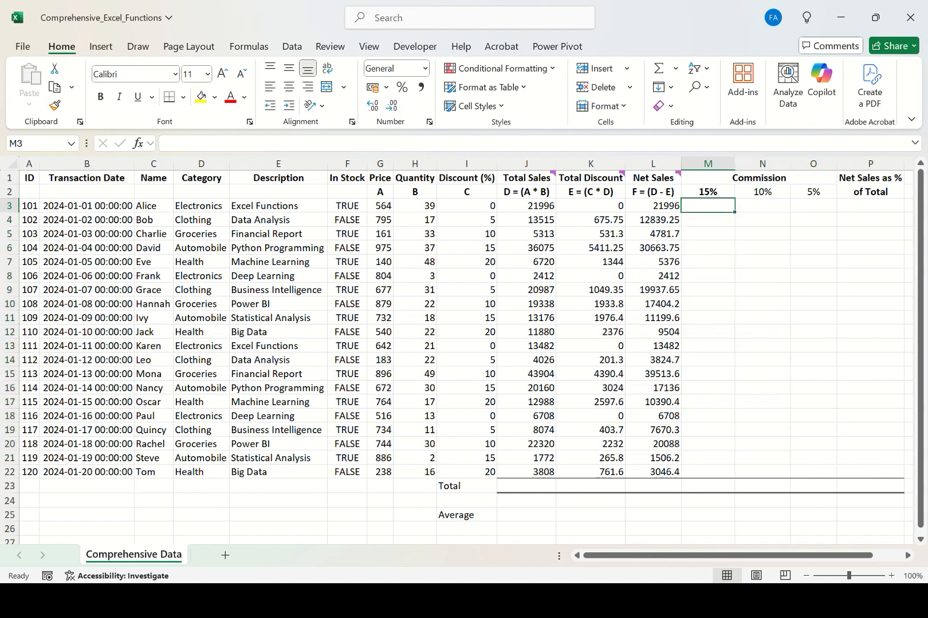
click(708, 192)
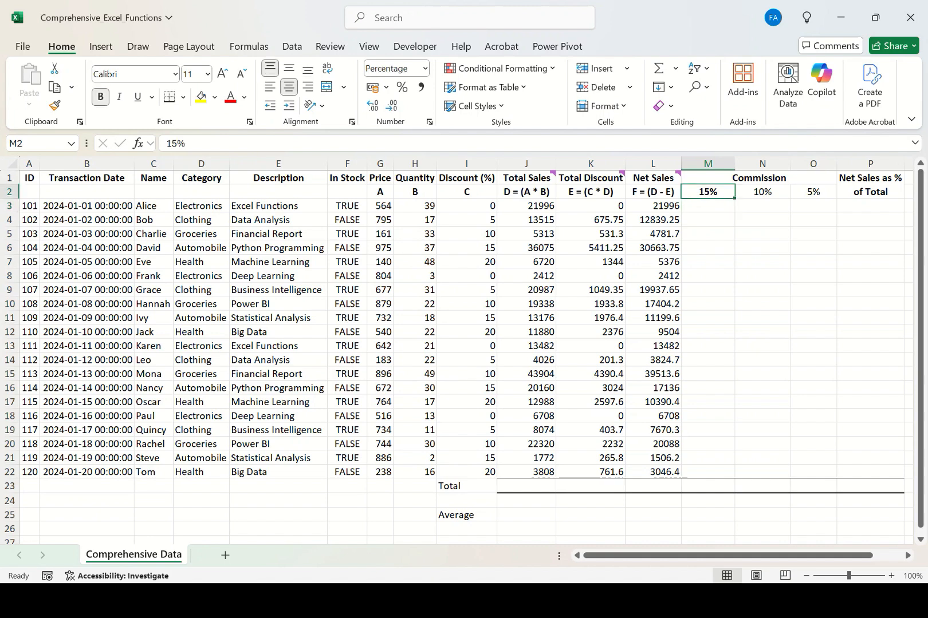
drag(653, 206, 653, 472)
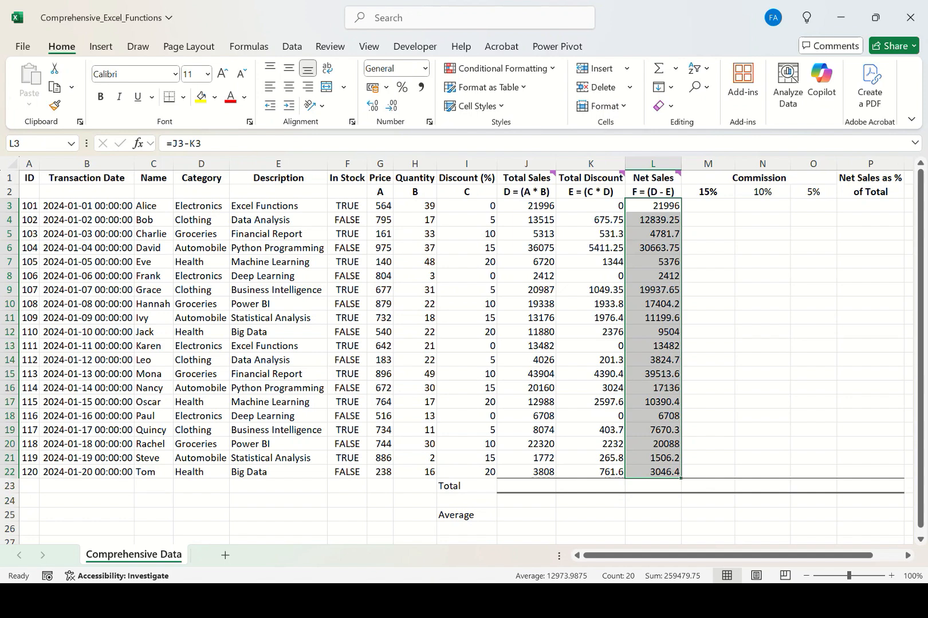
Examine the Commission header, the 15%, 10% and 5% rate cells and the Net Sales column L3:L22.
drag(708, 205, 708, 472)
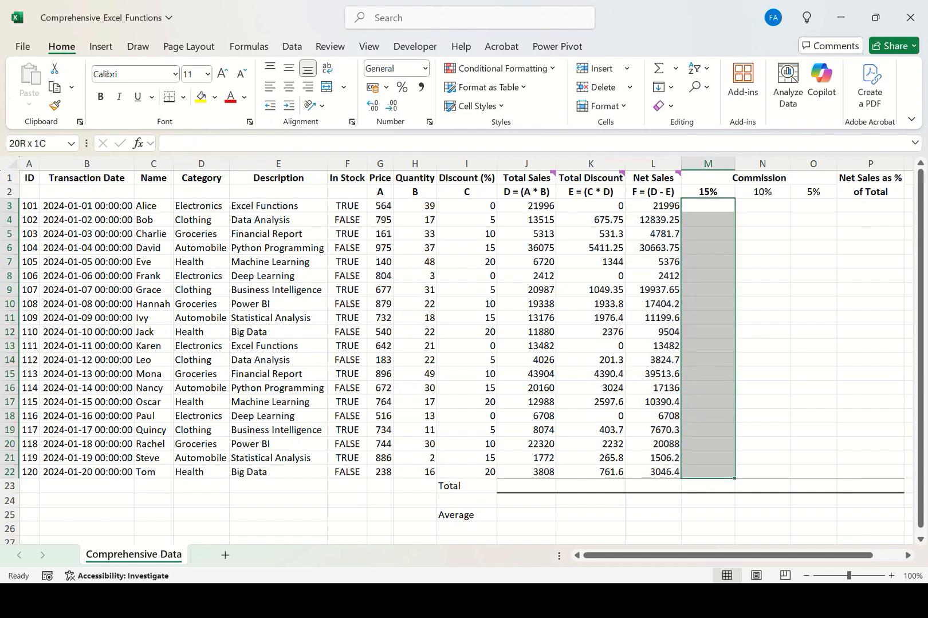
click(759, 179)
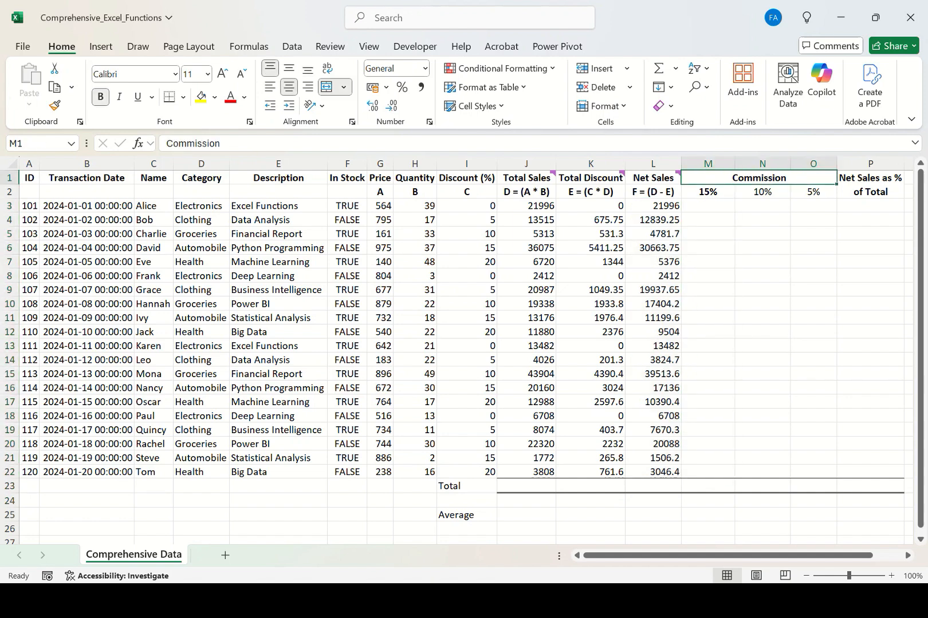
click(708, 192)
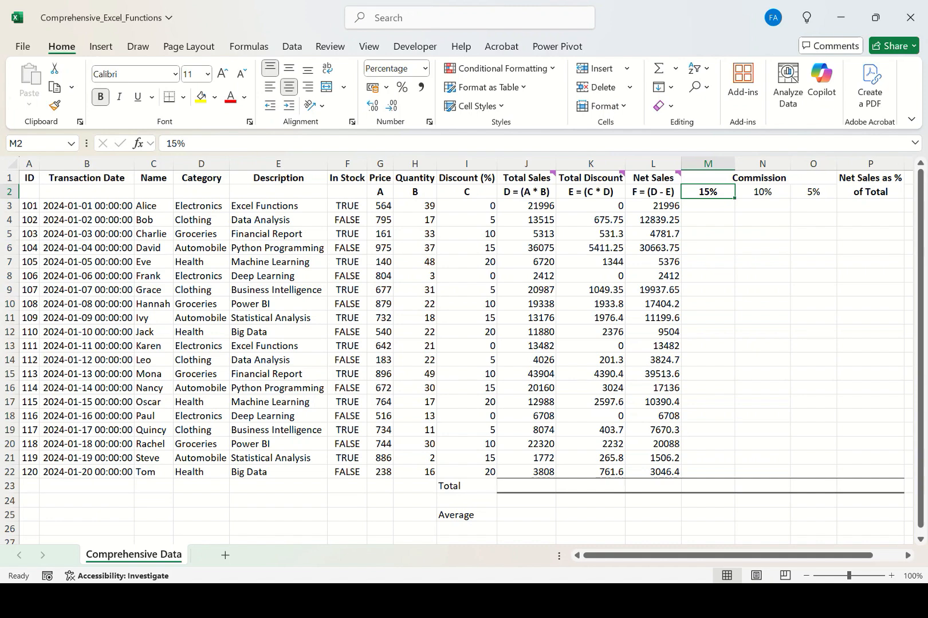
click(708, 206)
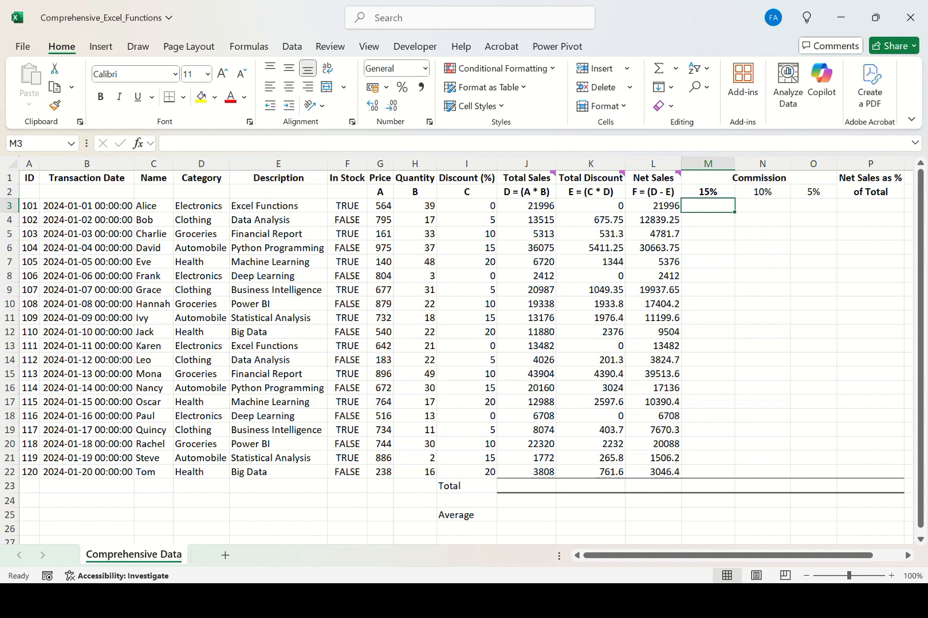
click(762, 207)
click(653, 206)
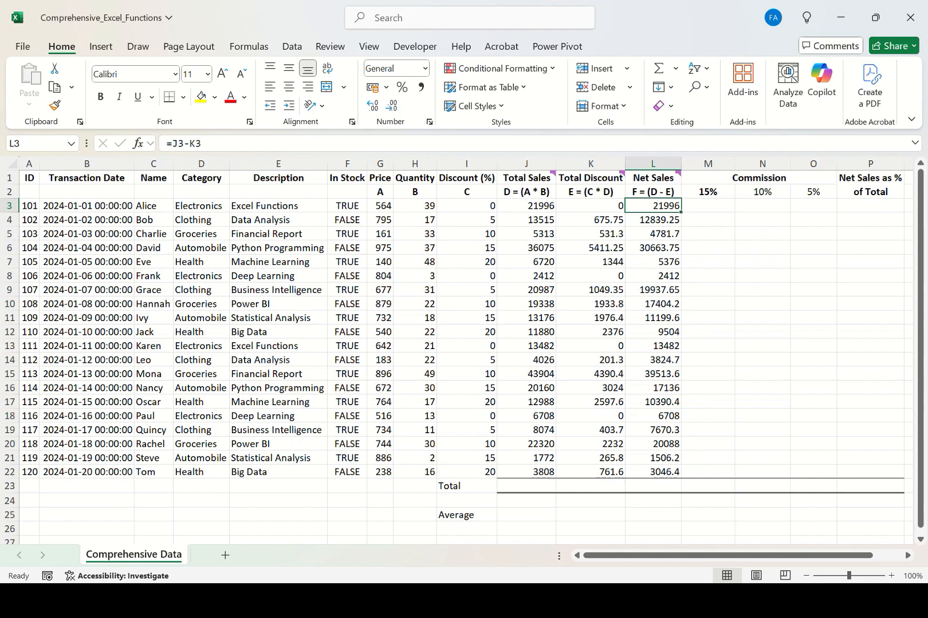
click(707, 206)
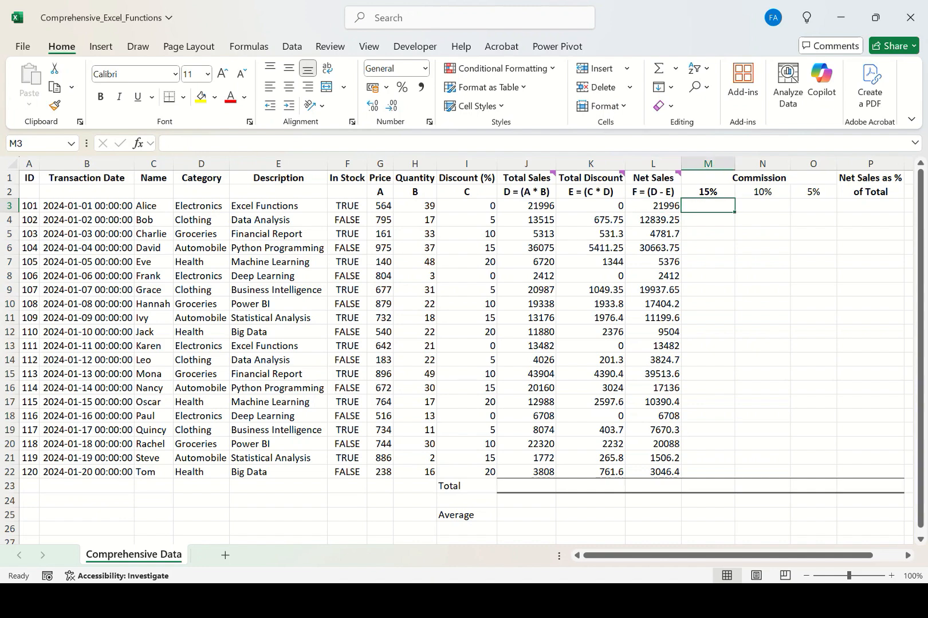
click(762, 206)
click(813, 206)
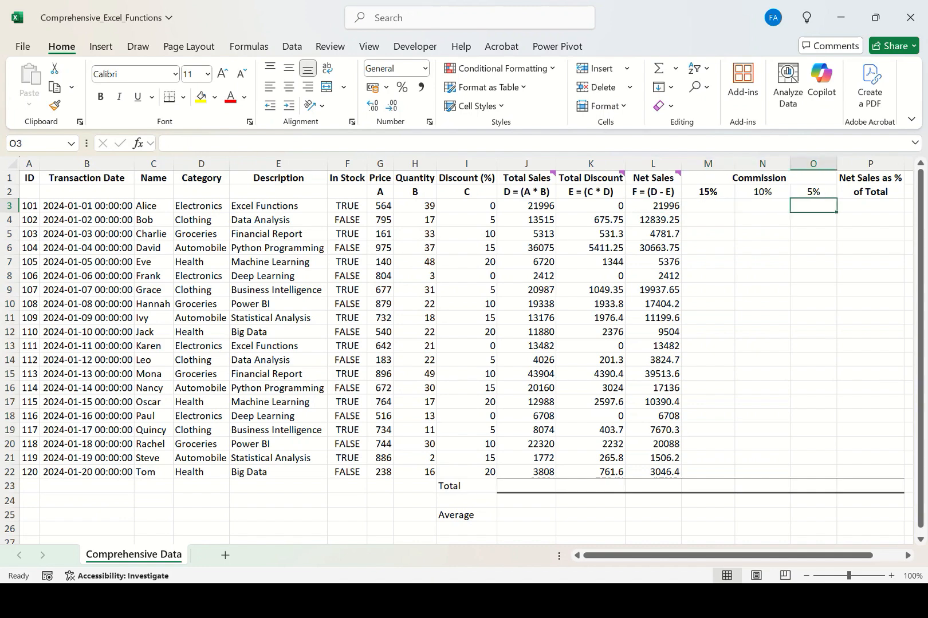
click(653, 206)
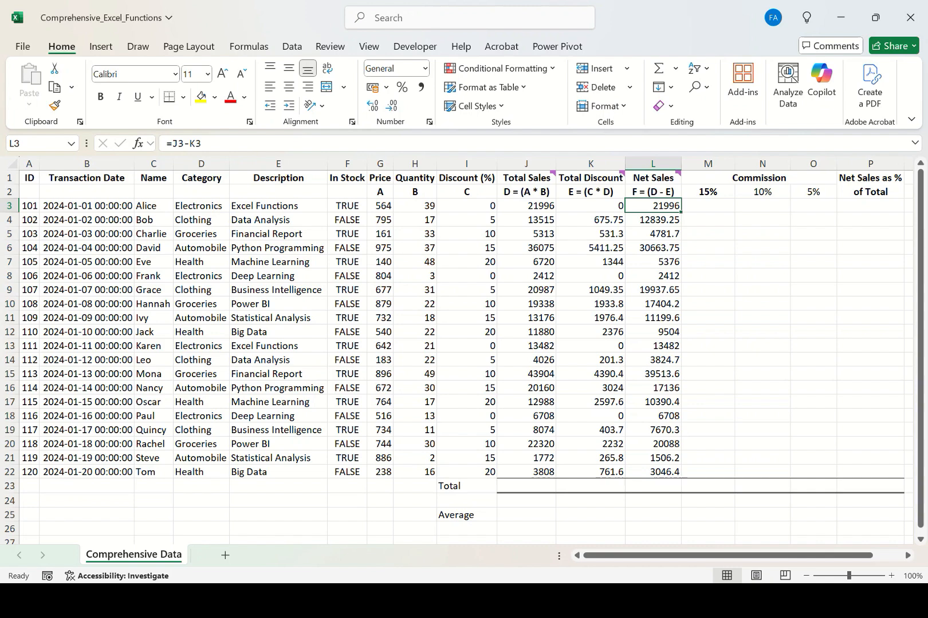
click(708, 191)
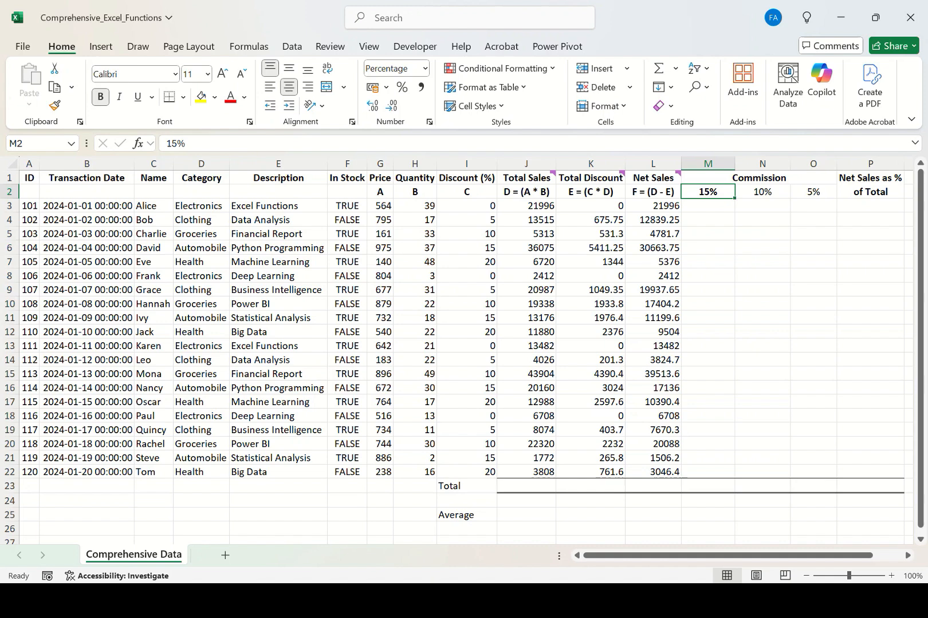
click(762, 192)
drag(653, 205, 653, 444)
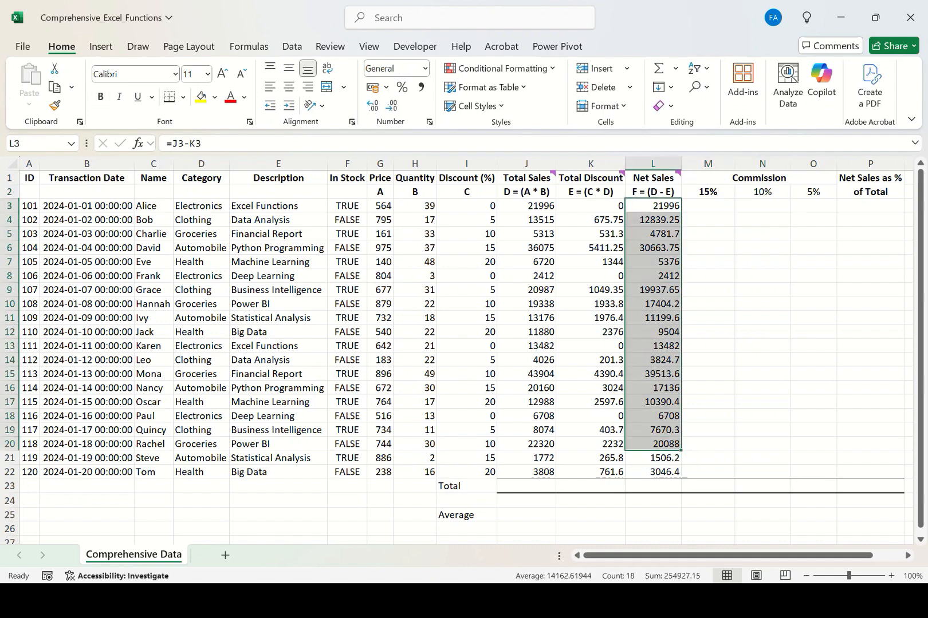
click(813, 191)
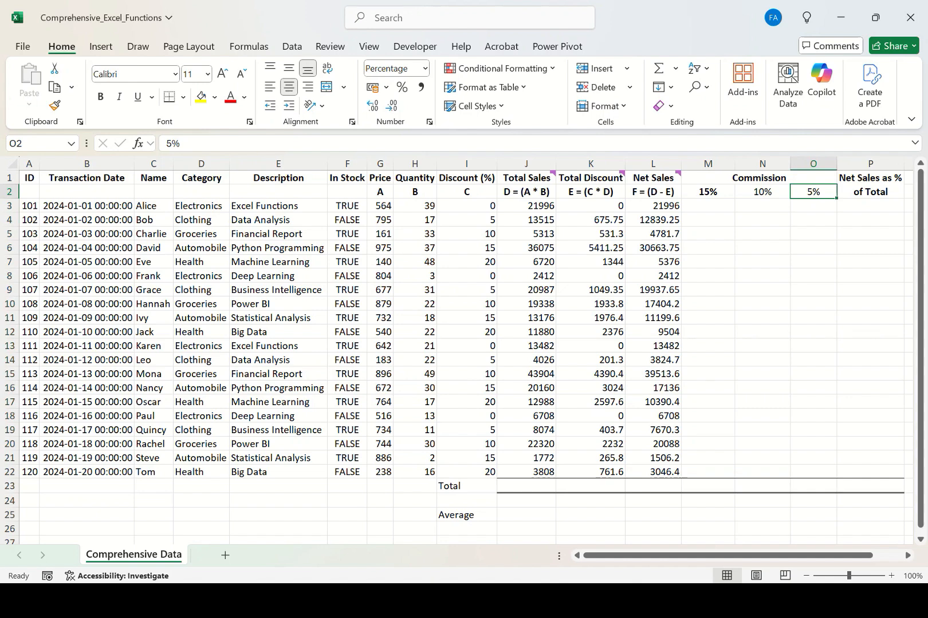
drag(708, 192, 813, 192)
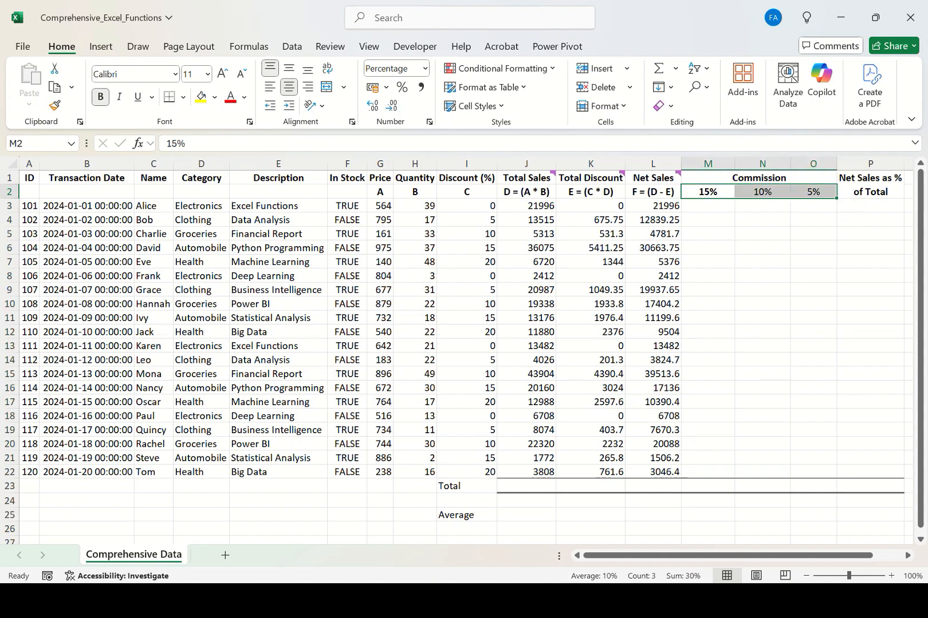
click(653, 192)
drag(653, 192, 653, 472)
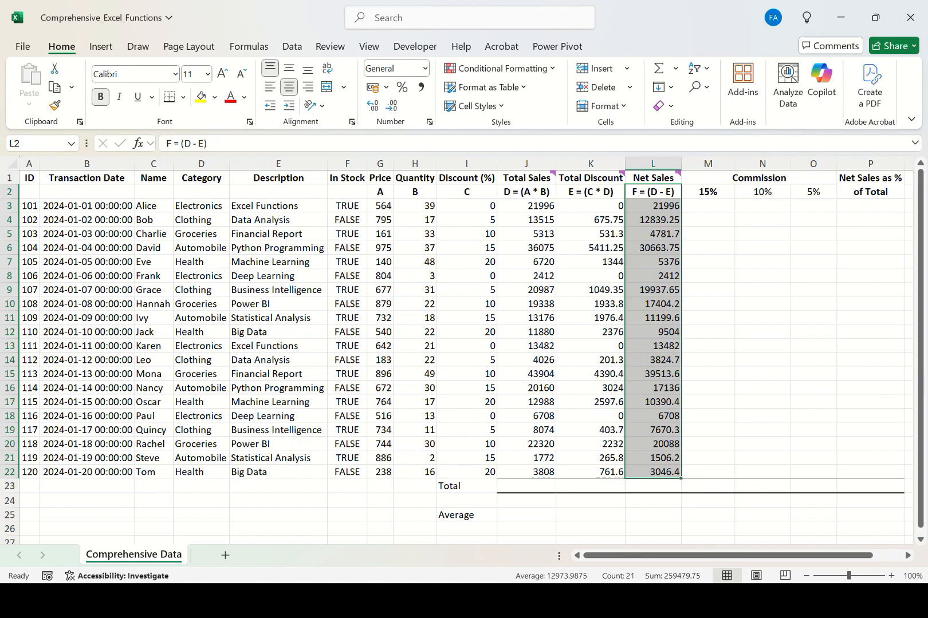
drag(653, 206, 653, 472)
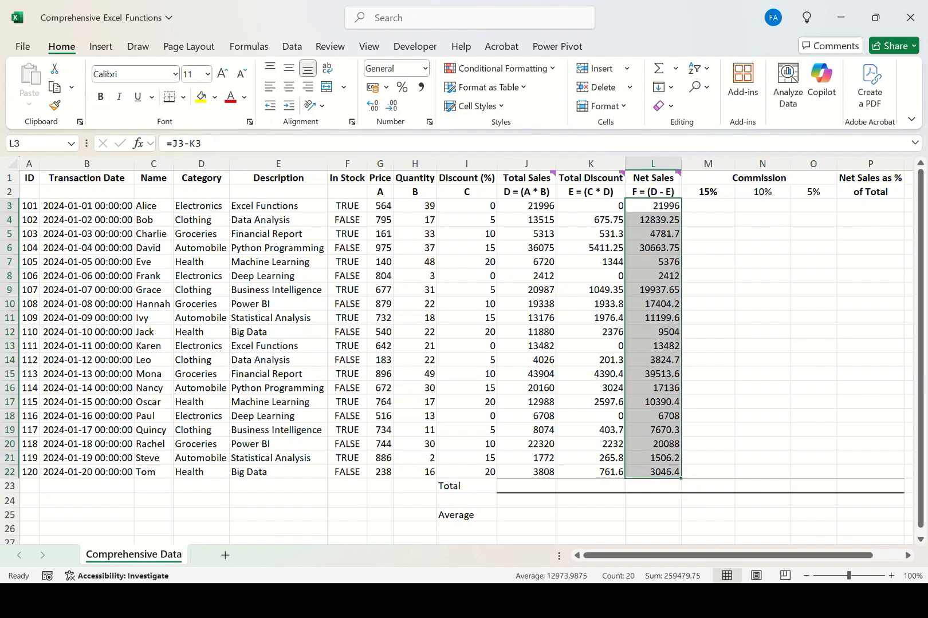
drag(708, 205, 813, 472)
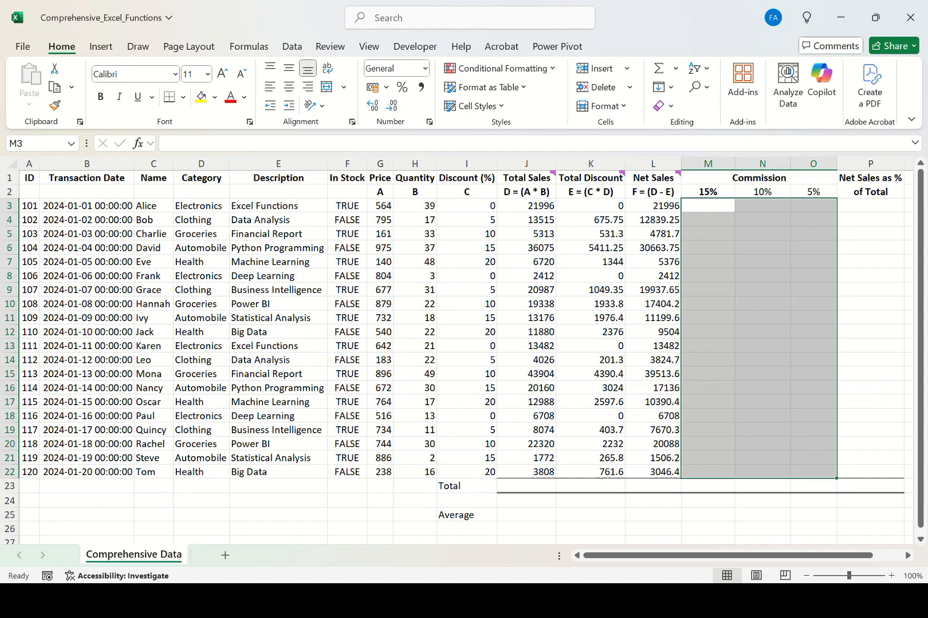
click(653, 206)
click(653, 164)
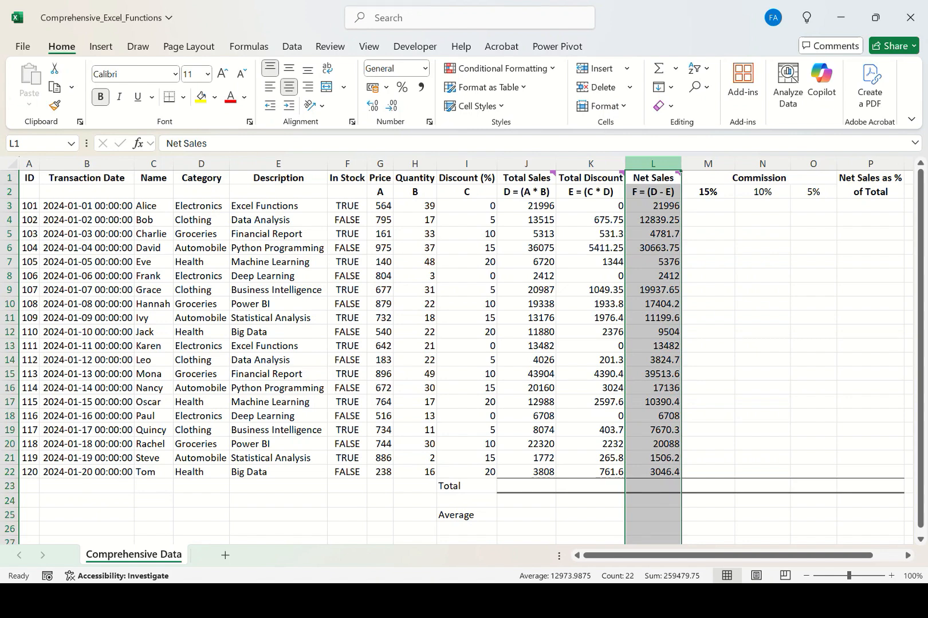
click(708, 206)
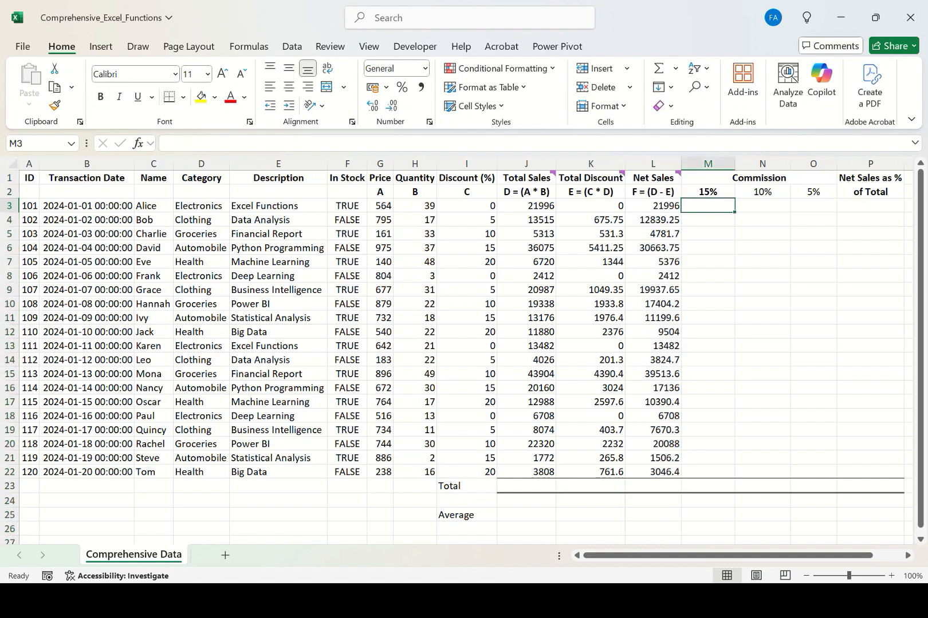
Step through the empty 15%, 10% and 5% commission cells beneath their rate headers.
click(708, 192)
key(Down)
key(Down)
key(Down)
key(Down)
key(Down)
key(Down)
key(Down)
key(Down)
key(Down)
key(Down)
key(Down)
key(Down)
key(Down)
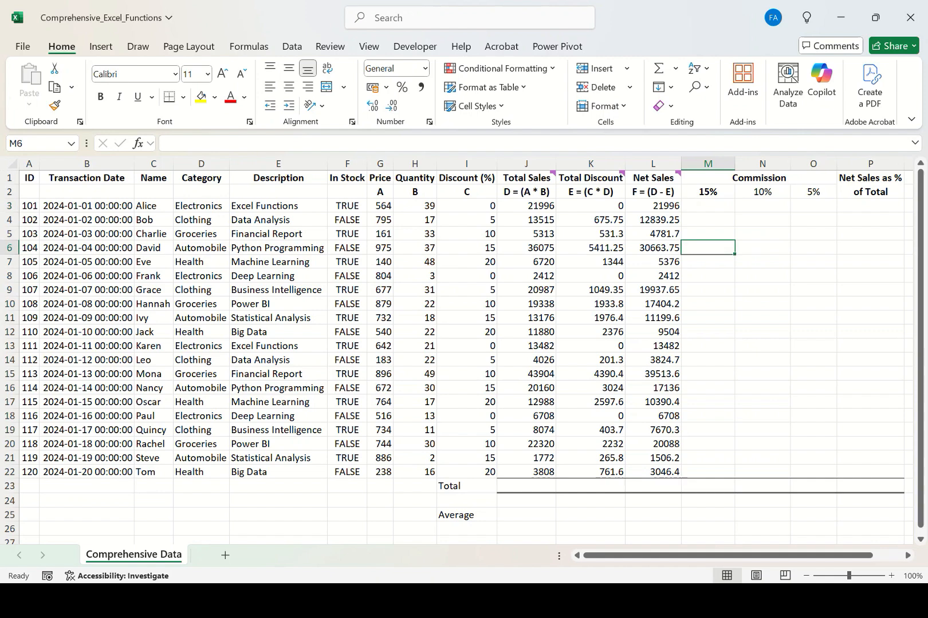
key(Down)
key(Down)
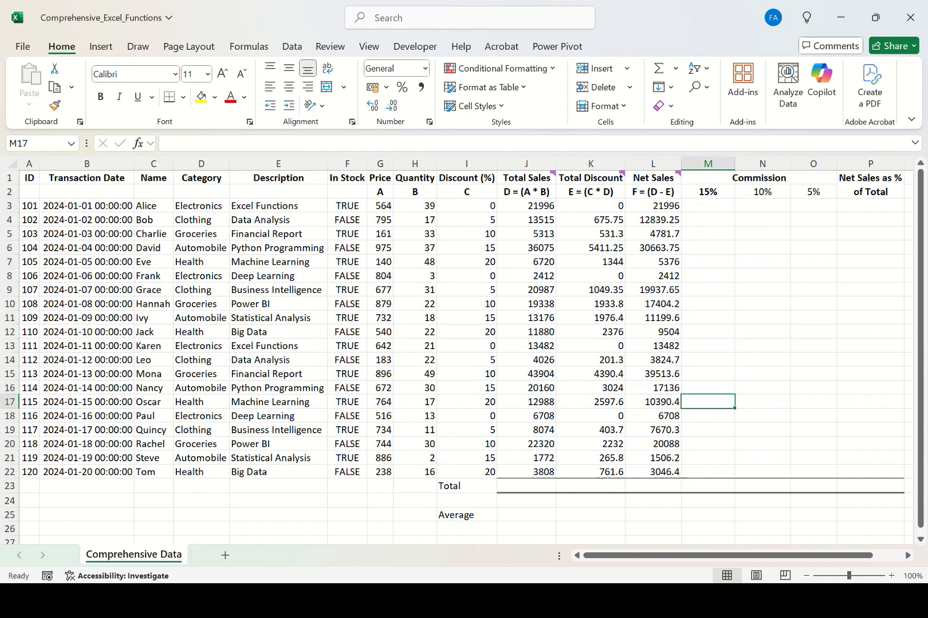
click(762, 191)
click(762, 220)
click(762, 262)
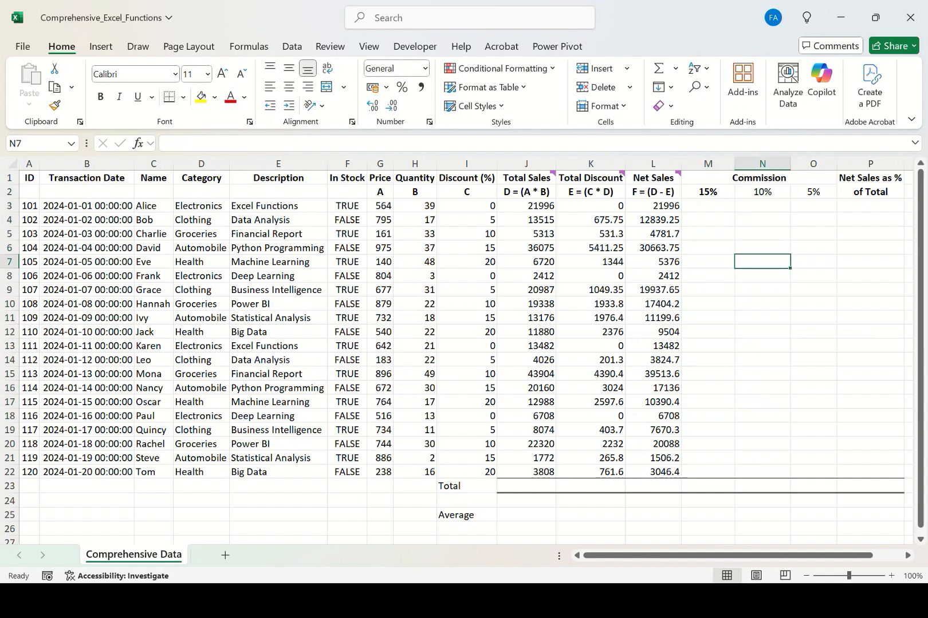
click(763, 332)
click(762, 346)
click(813, 192)
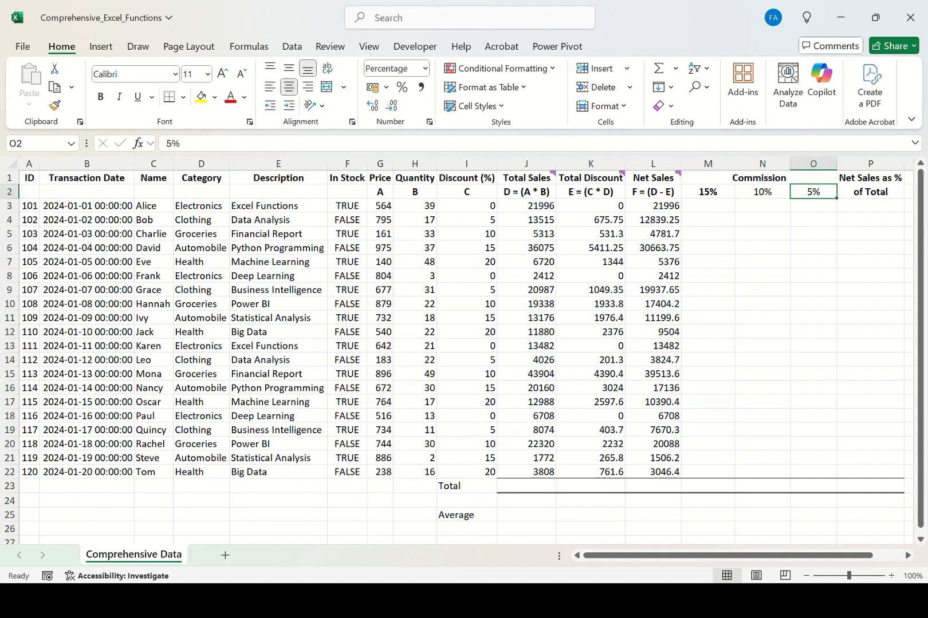
key(Down)
key(Down)
key(Down)
key(Down)
key(Down)
key(Down)
key(Down)
key(Down)
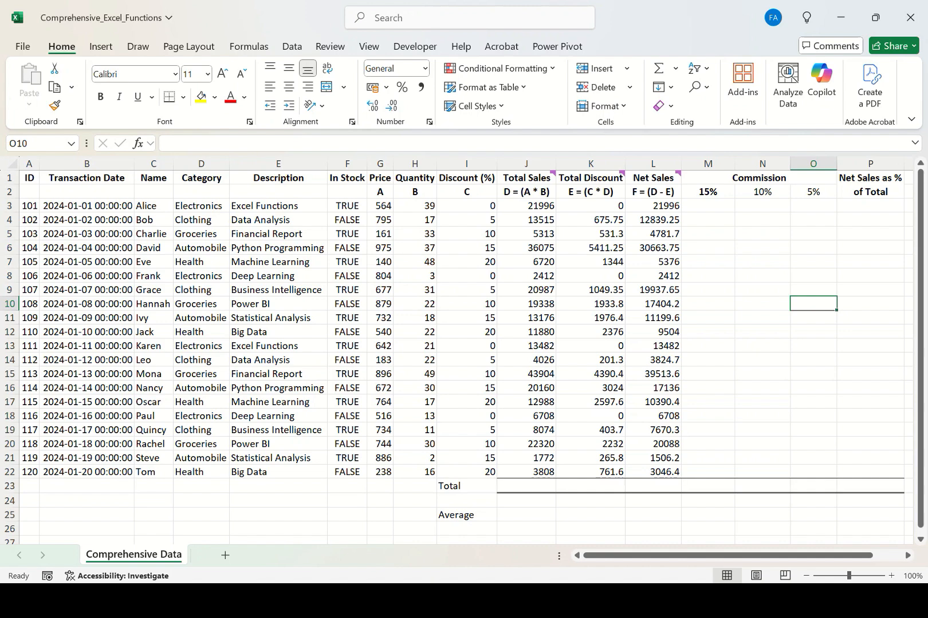
click(708, 192)
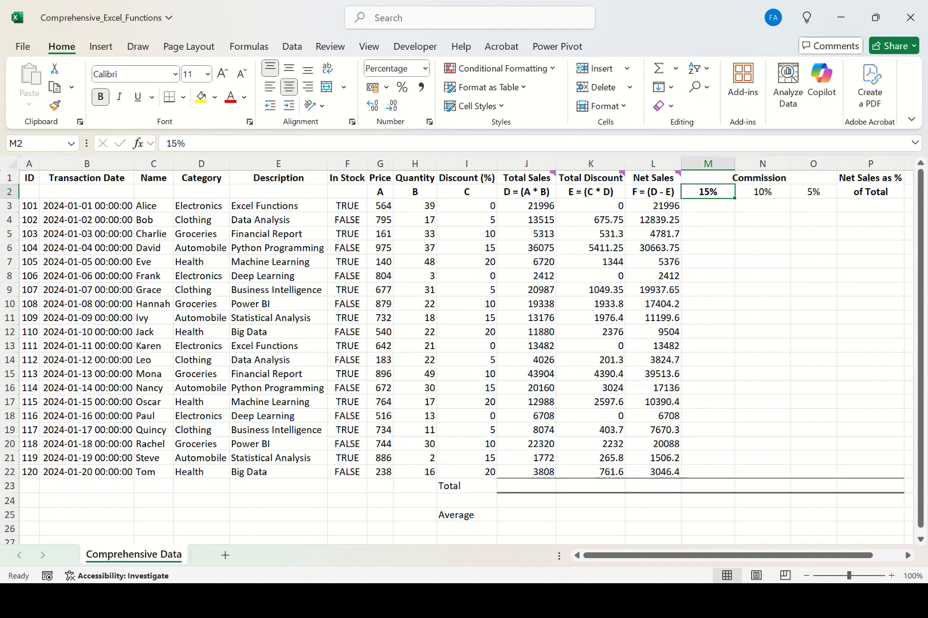
Enter =M$2*$L3 in M3 to compute the 15% commission from Net Sales with mixed references.
click(708, 206)
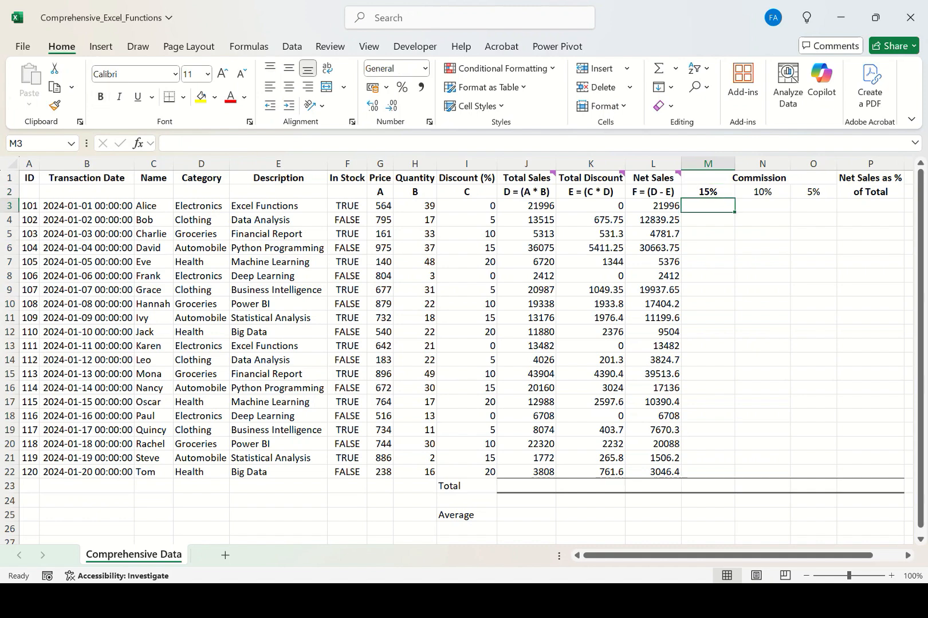
text(=)
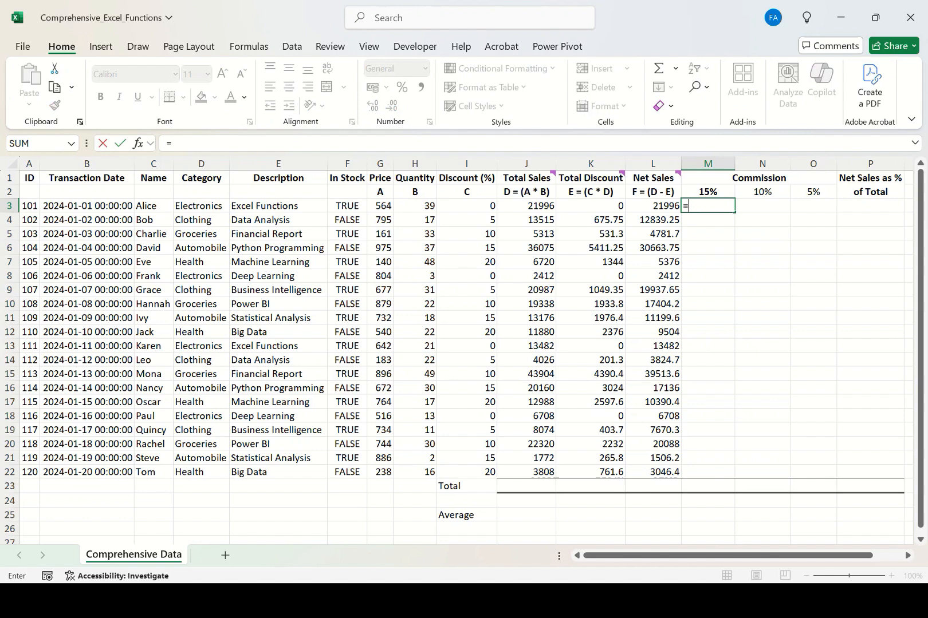
key(Up)
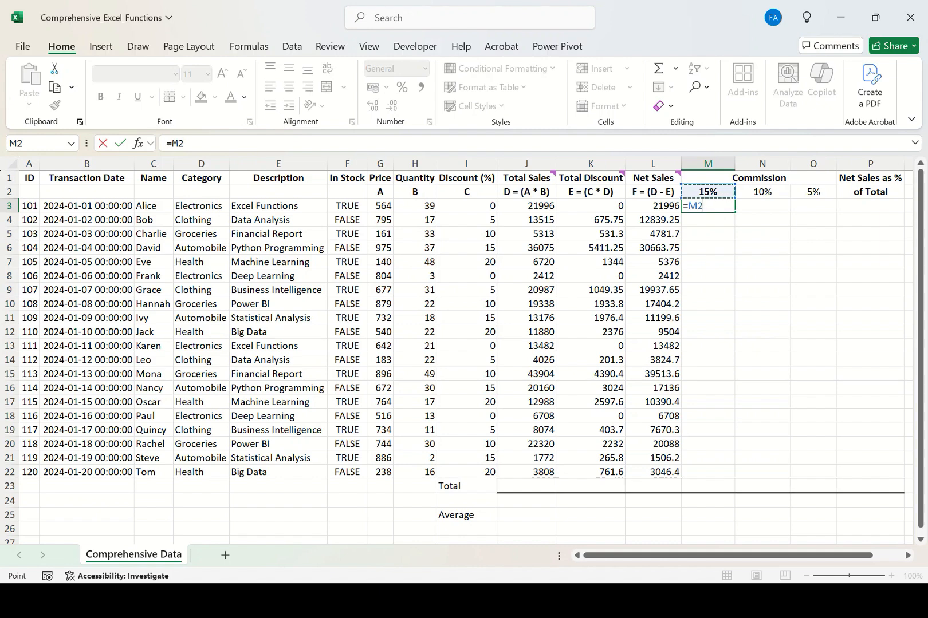
key(F4)
key(F4)
text(*)
click(653, 206)
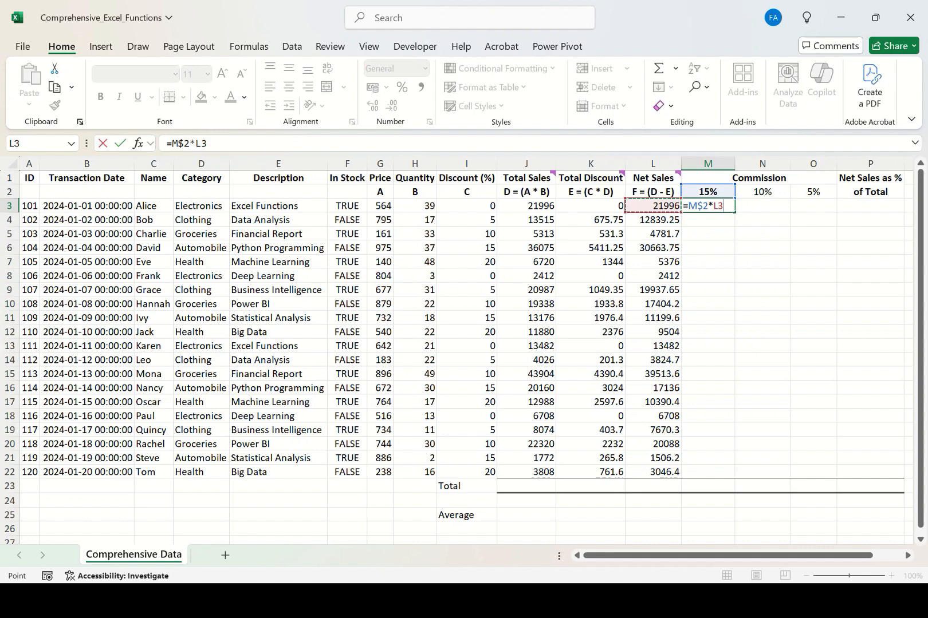
key(F4)
key(F4)
key(F4)
key(Return)
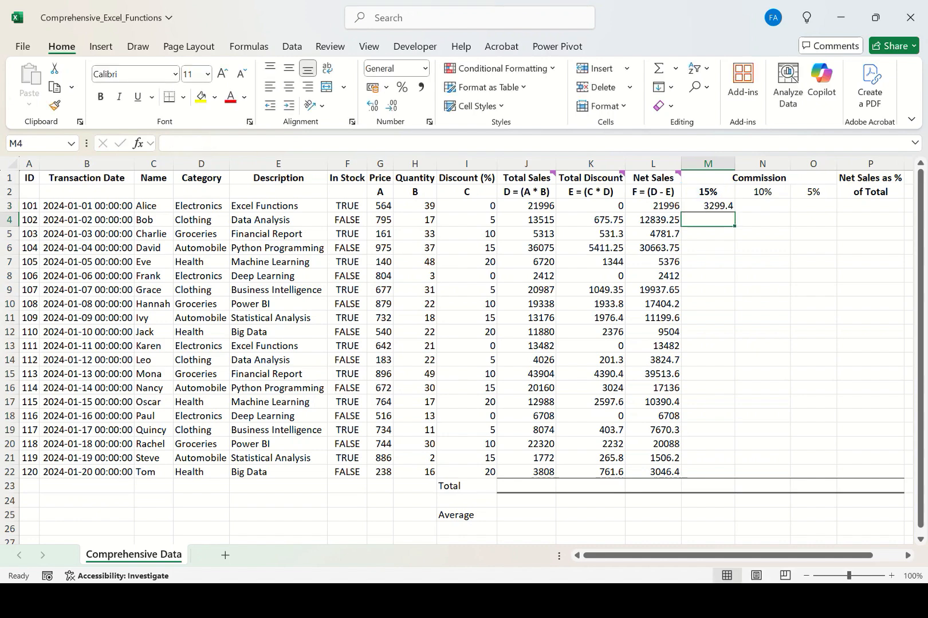
Review the M3 formula and fill it down through M3:M22 for every row's 15% commission.
key(Up)
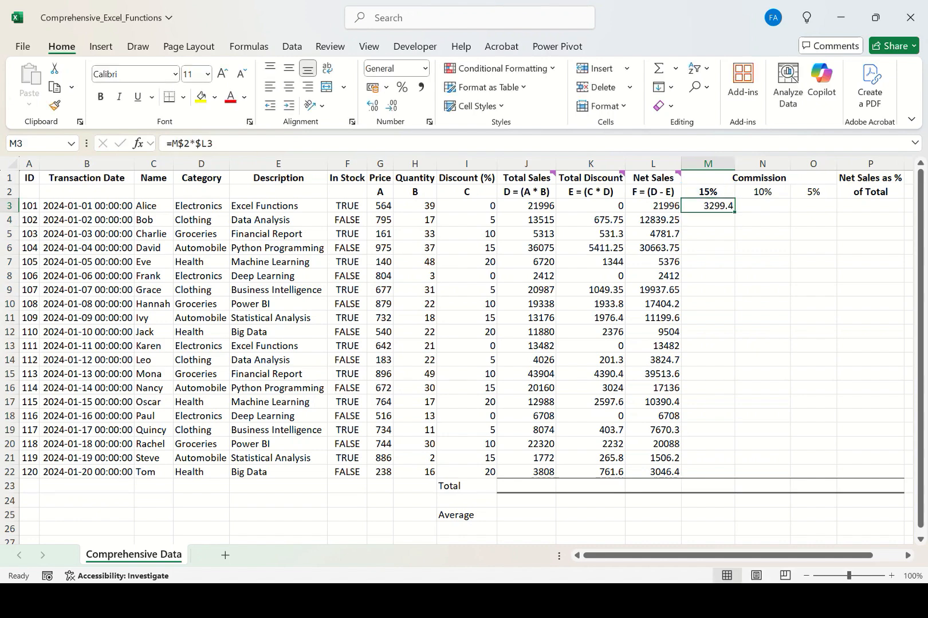
key(F2)
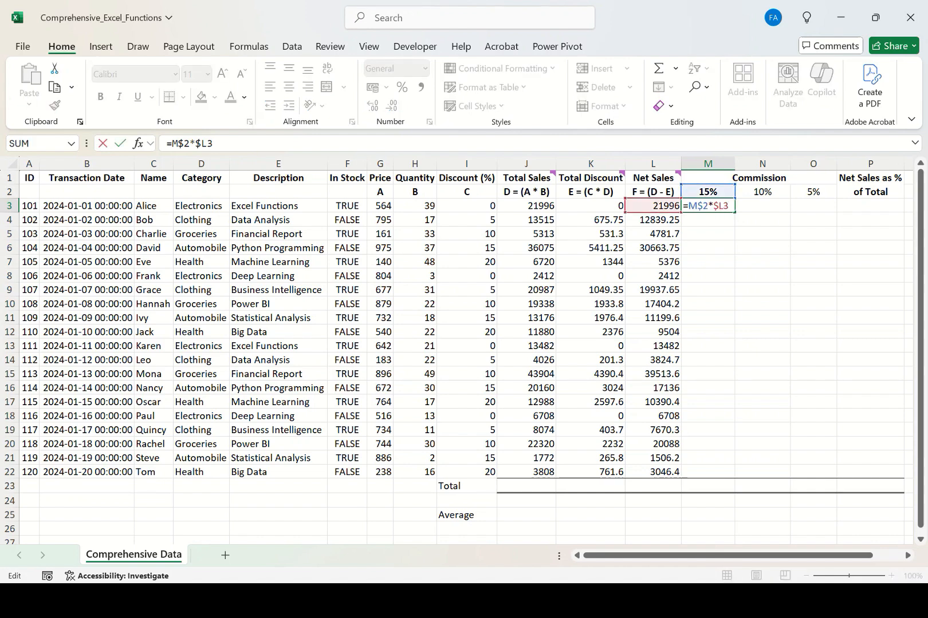
key(Return)
key(Up)
key(shift+Down)
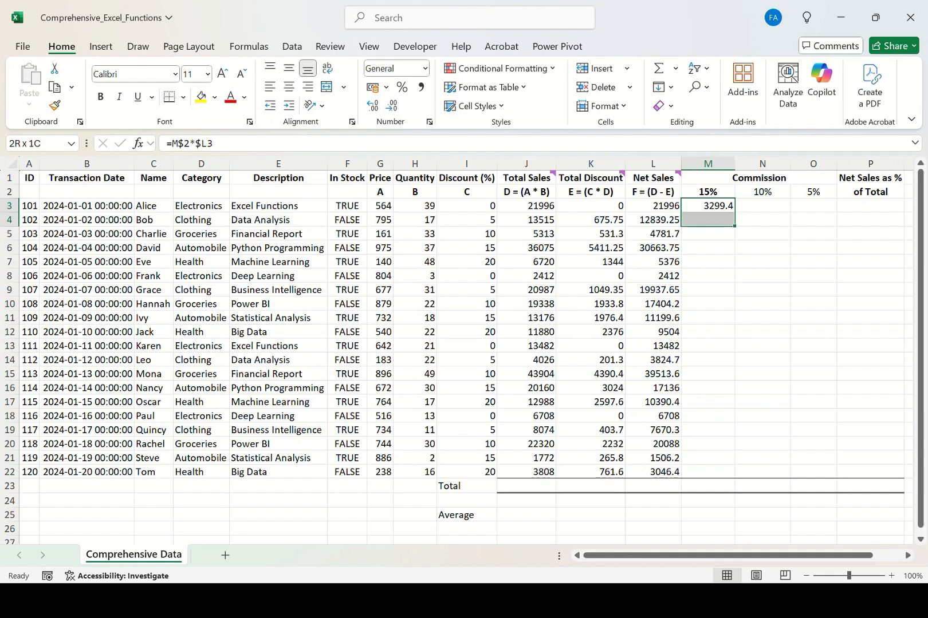
key(shift+Down)
key(shift+Down)
key(shift+Down)
key(shift+Down)
key(shift+Down)
key(shift+Down)
key(shift+Down)
key(shift+Down)
key(shift+Down)
key(shift+Down)
key(shift+Down)
key(shift+Down)
key(shift+Down)
key(shift+Down)
key(shift+Down)
key(shift+Down)
key(shift+Down)
key(shift+Down)
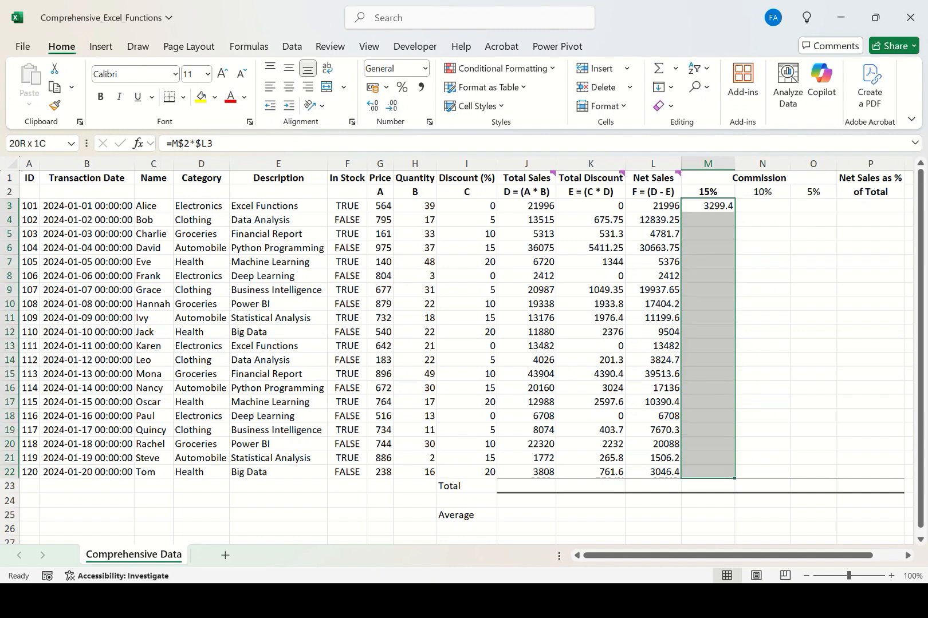
key(ctrl+d)
Inspect the copied commission formulas in M4 and M5.
double_click(704, 220)
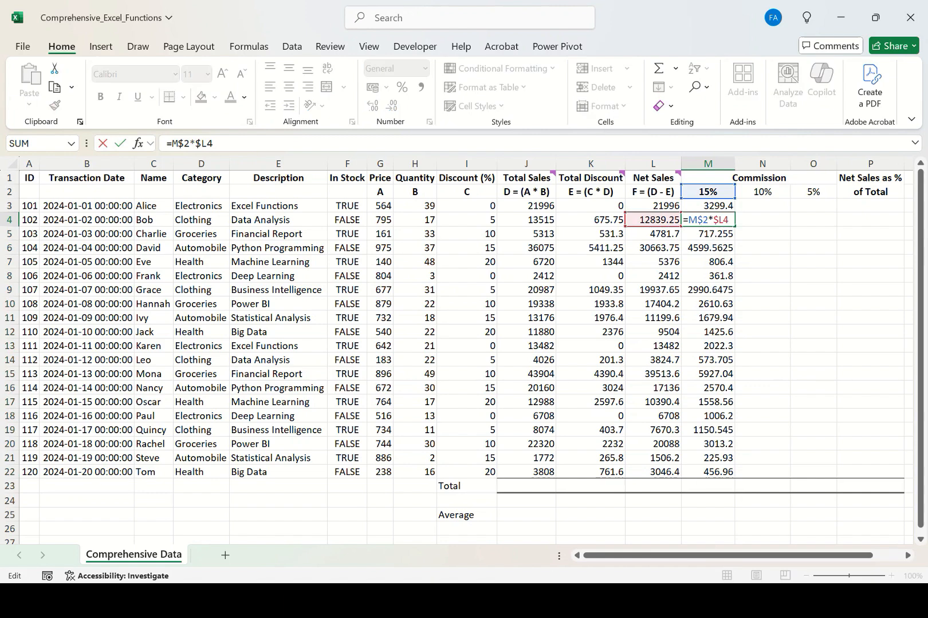
key(Return)
key(F2)
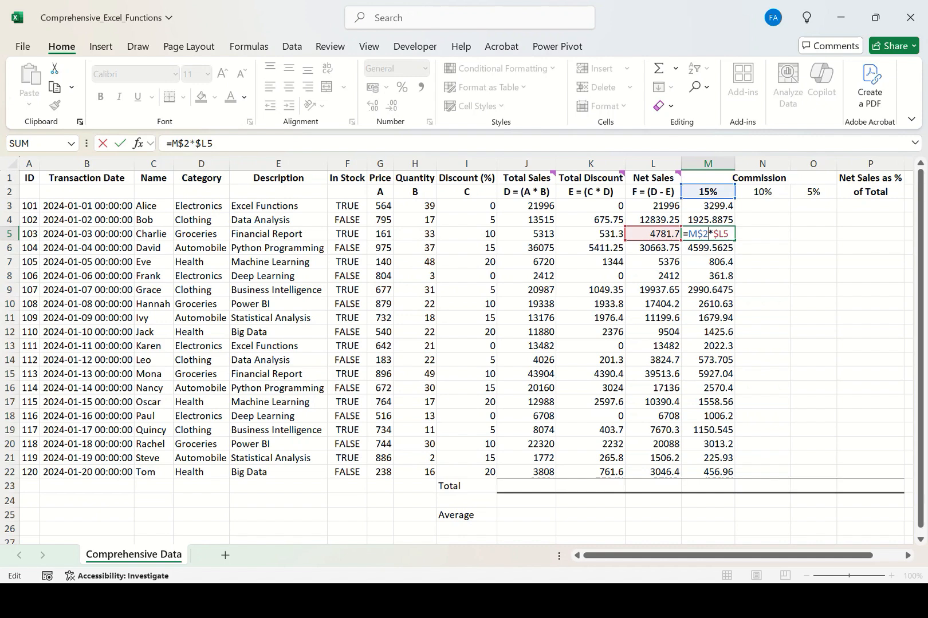
key(Escape)
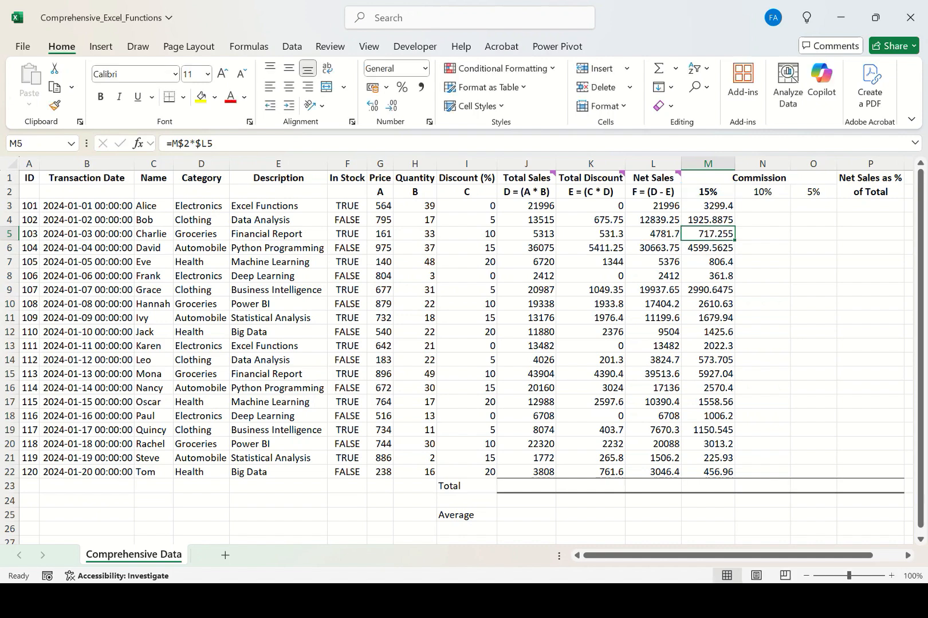
Inspect the copied 15% commission formula in M6.
key(Down)
key(F2)
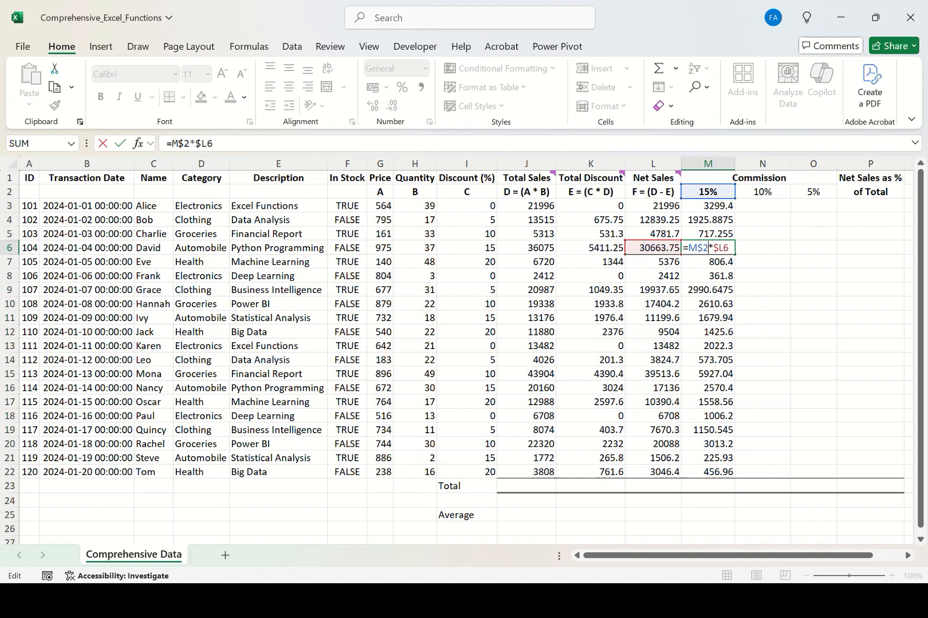
key(Return)
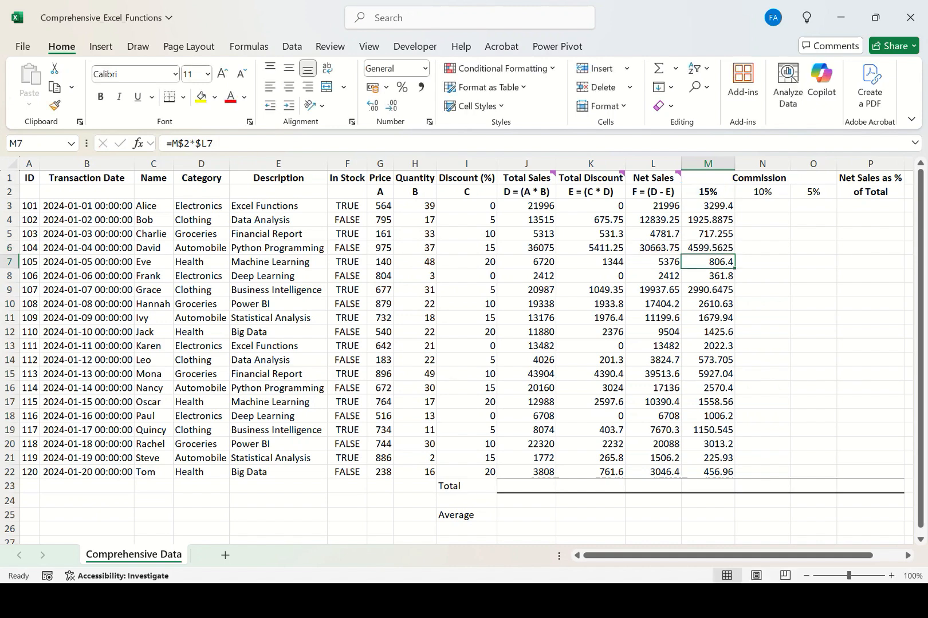
Fill the commission formulas in M3:M21 right across the 10% and 5% columns.
click(708, 192)
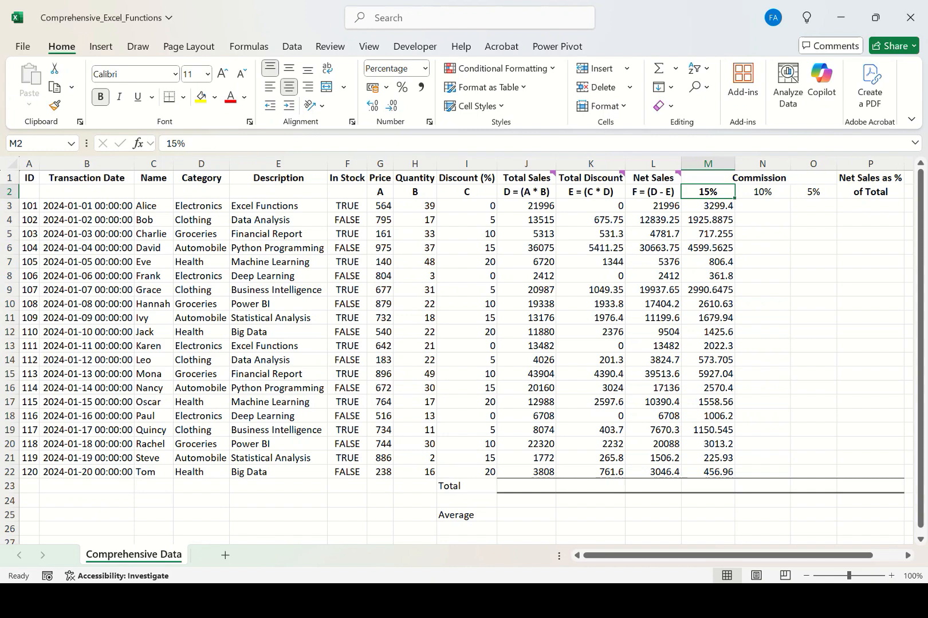
drag(652, 220, 653, 303)
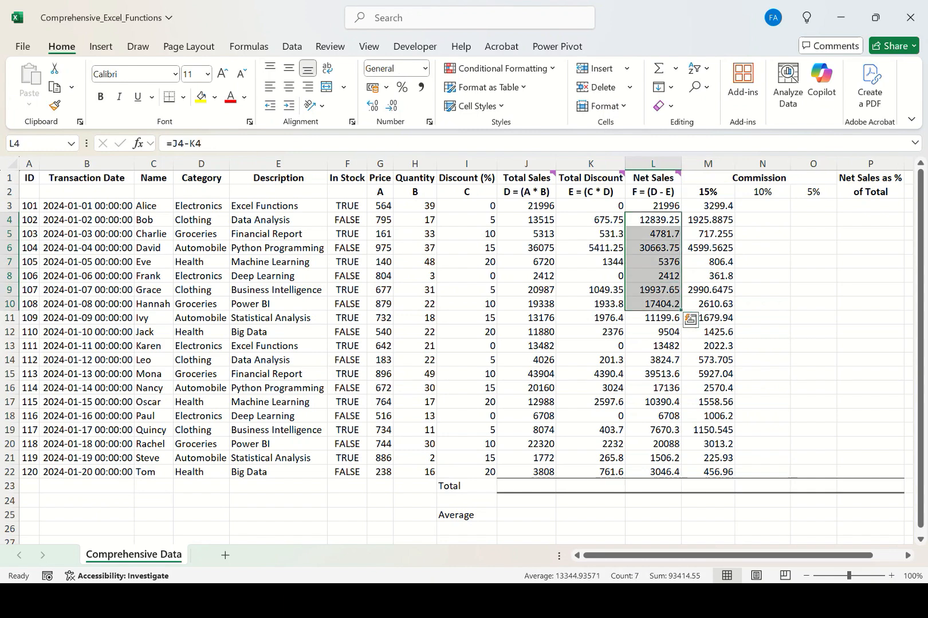
drag(708, 205, 813, 458)
key(ctrl+r)
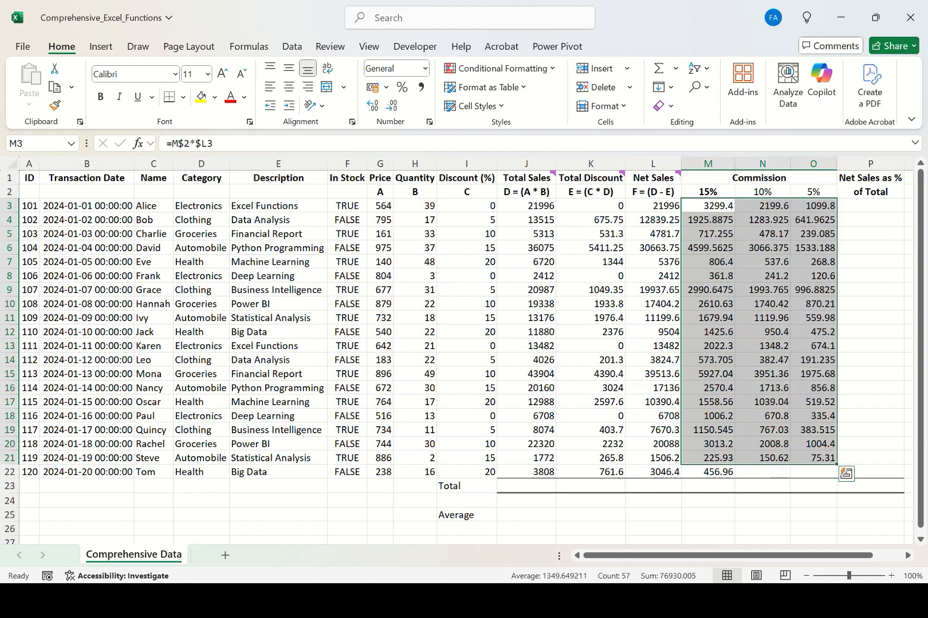
Inspect the copied commission formulas in N3 and O3 under the 10% and 5% headers.
key(Down)
key(shift+Up)
key(Up)
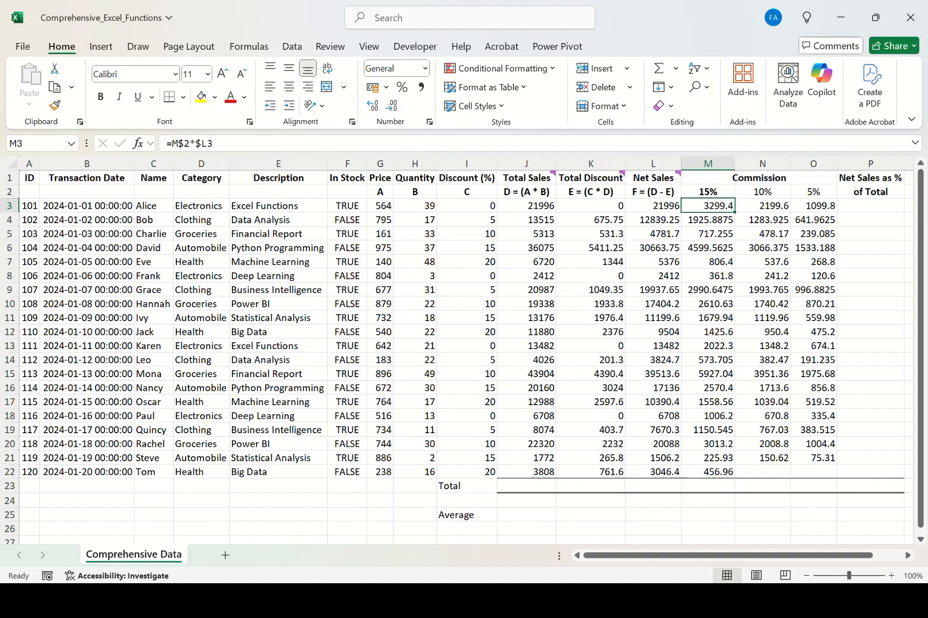
key(Right)
key(F2)
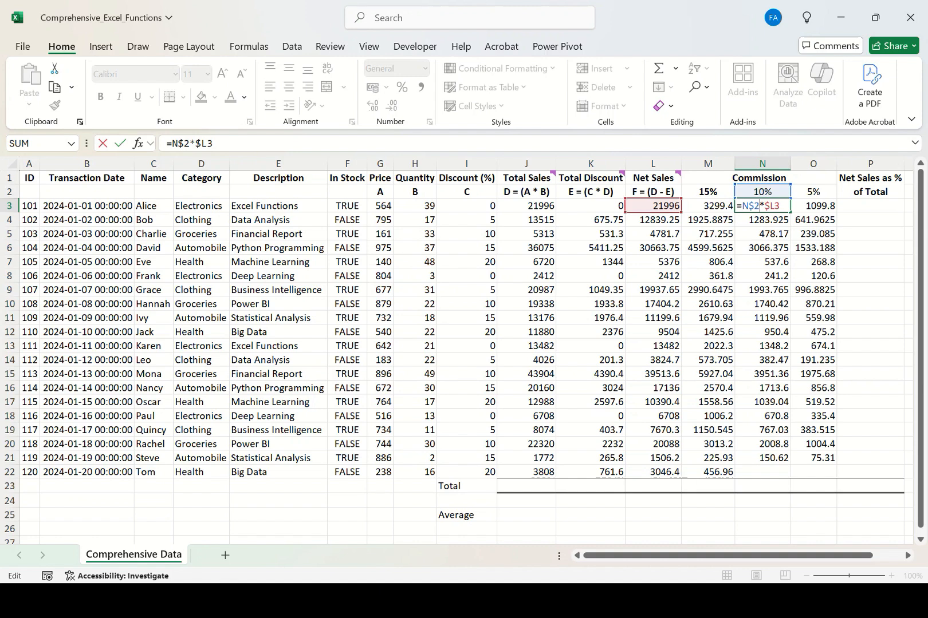
key(ctrl+Return)
key(Right)
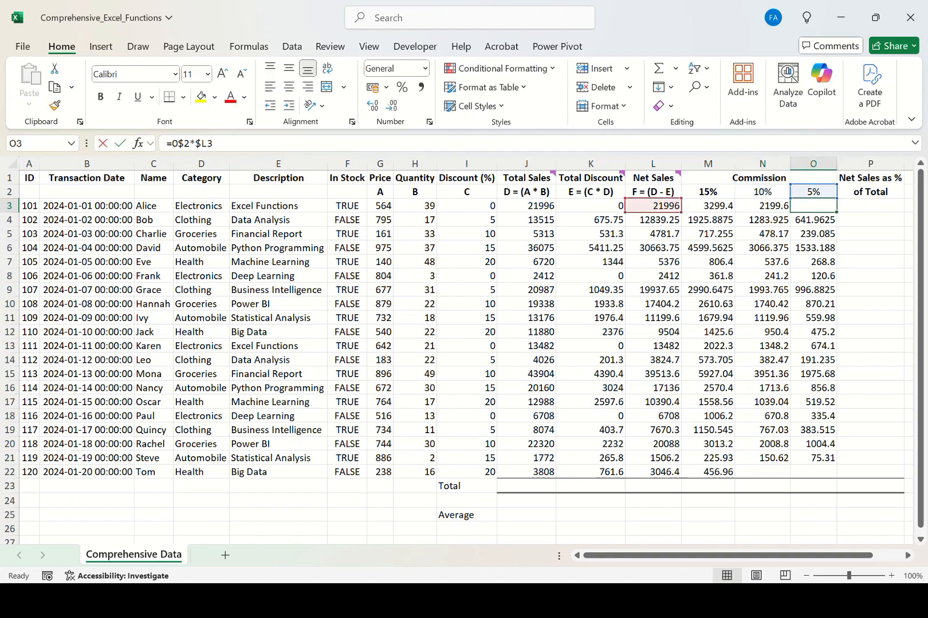
key(F2)
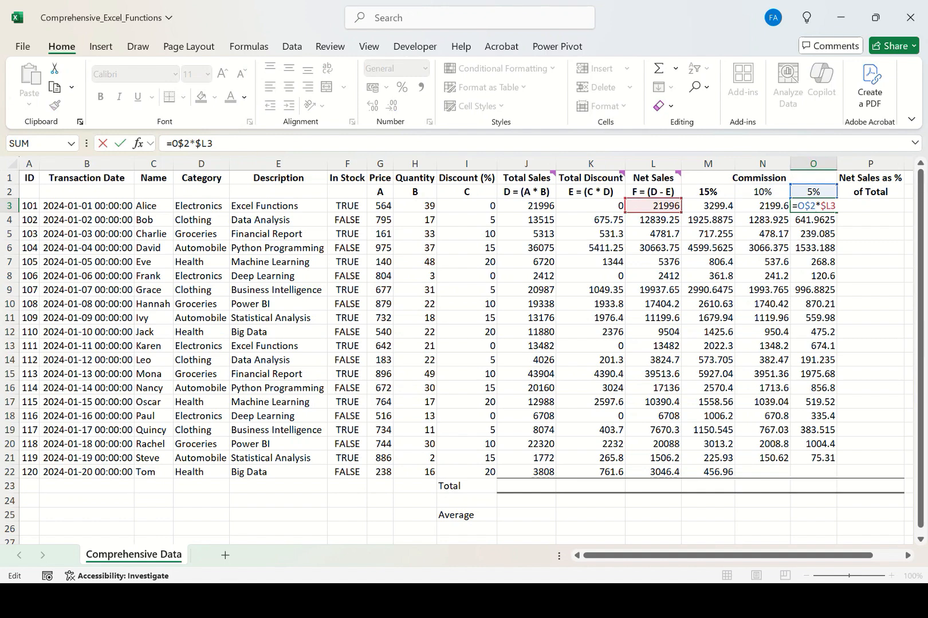
key(ctrl+Return)
Fill the 10% and 5% commission formulas down into row 22.
key(Left)
key(ctrl+Down)
key(shift+Right)
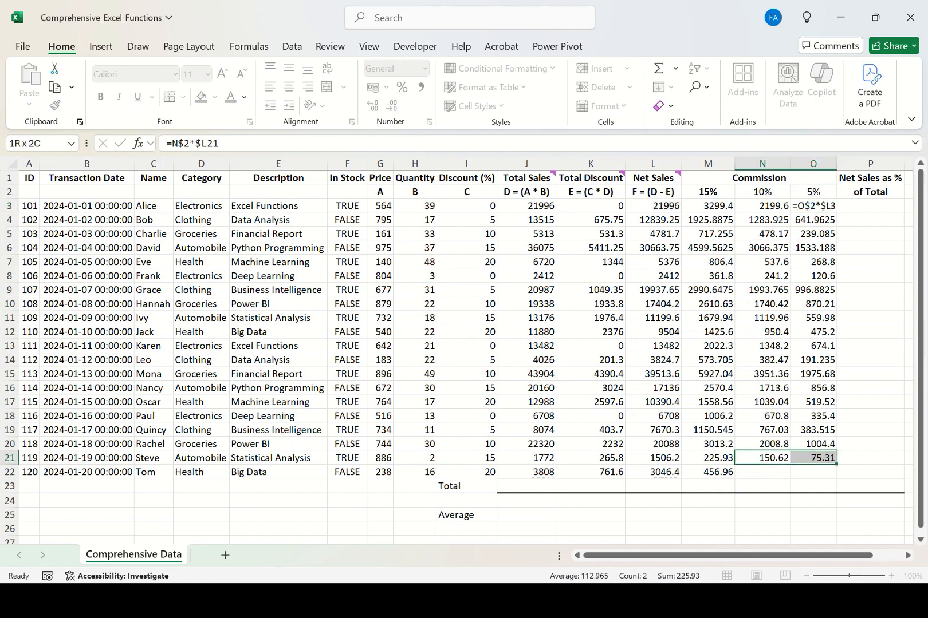
key(shift+Down)
key(ctrl+d)
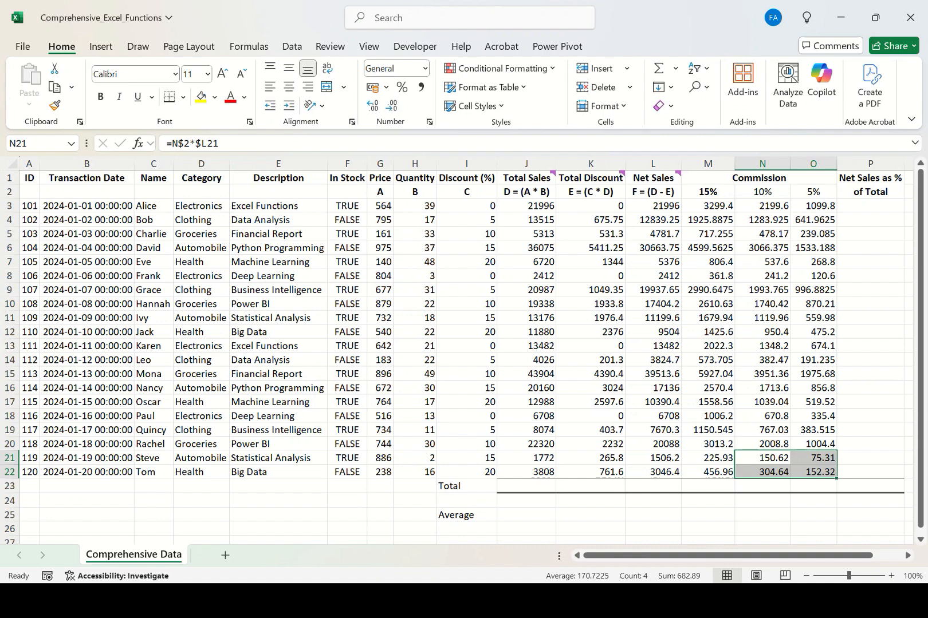
Sum columns J through P in the Total row 23 with AutoSum.
key(Right)
key(Right)
key(ctrl+Up)
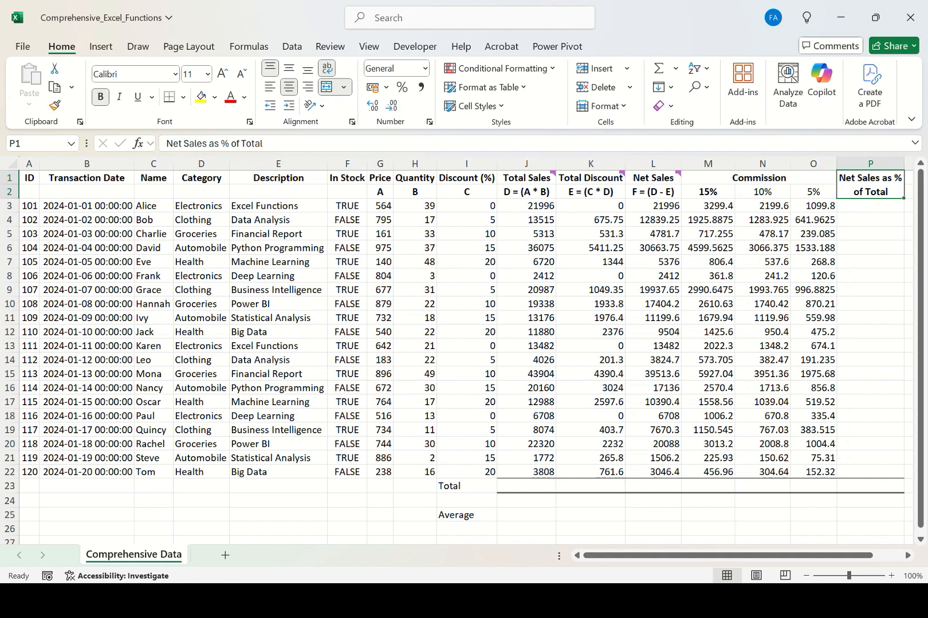
click(653, 206)
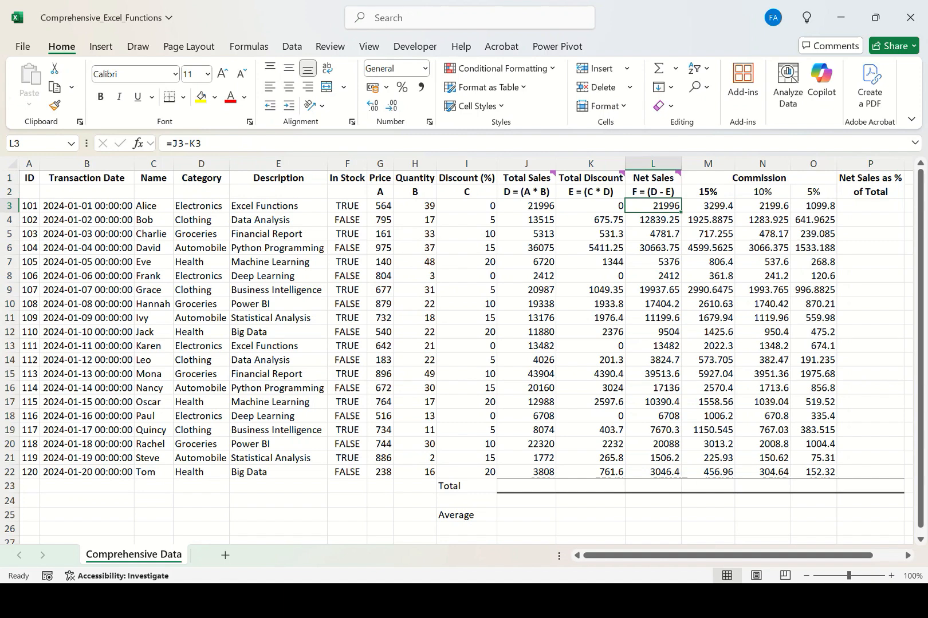
click(653, 486)
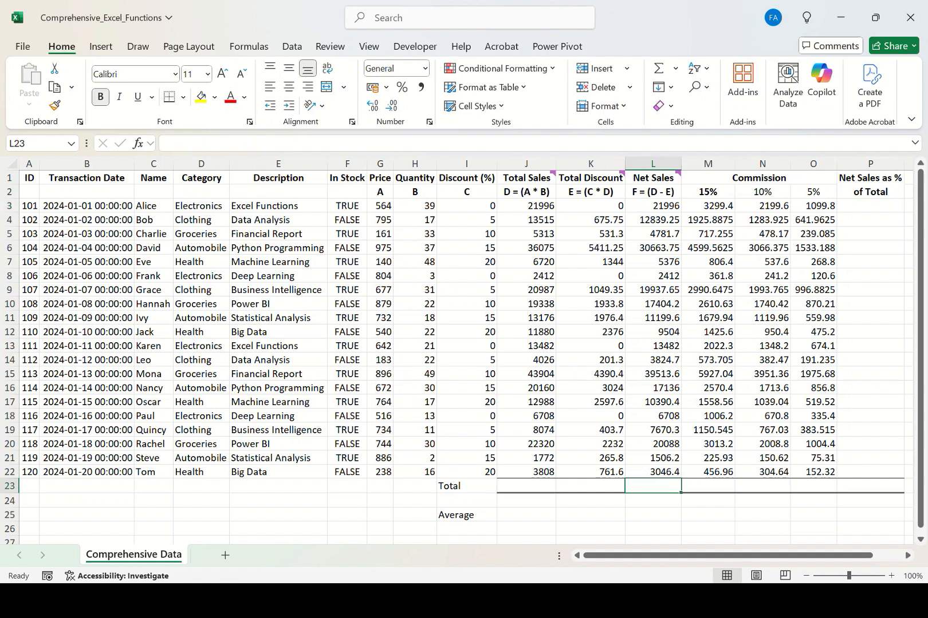
click(466, 486)
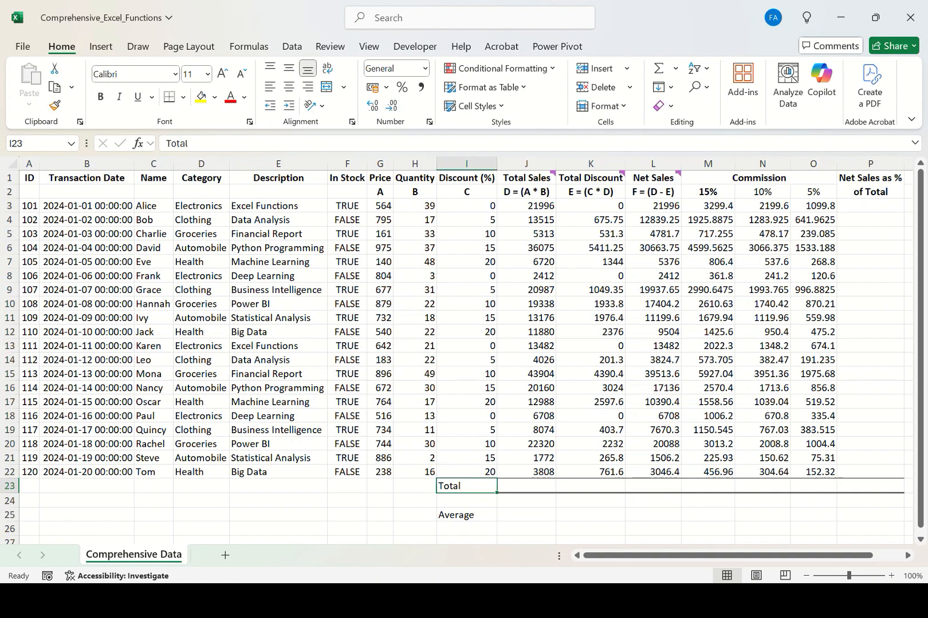
drag(526, 486, 870, 486)
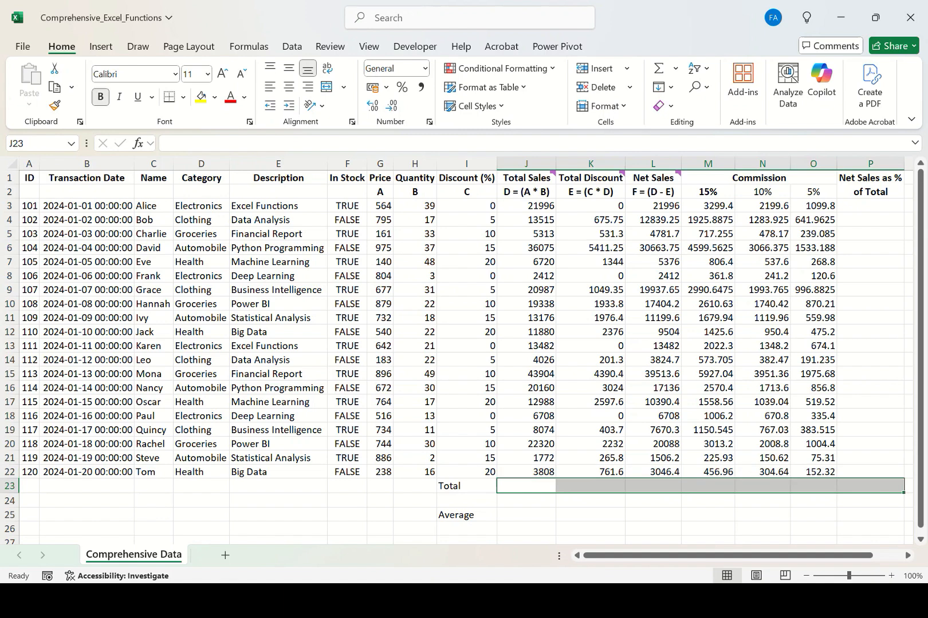
key(alt+=)
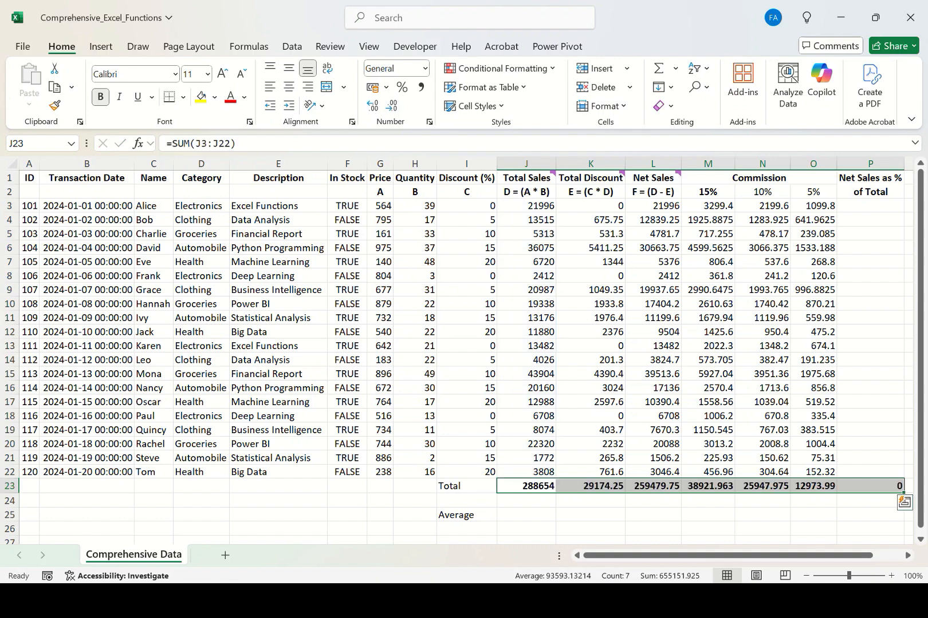
Check the Total row SUM formulas and the ranges they add up.
key(ctrl+bracketleft)
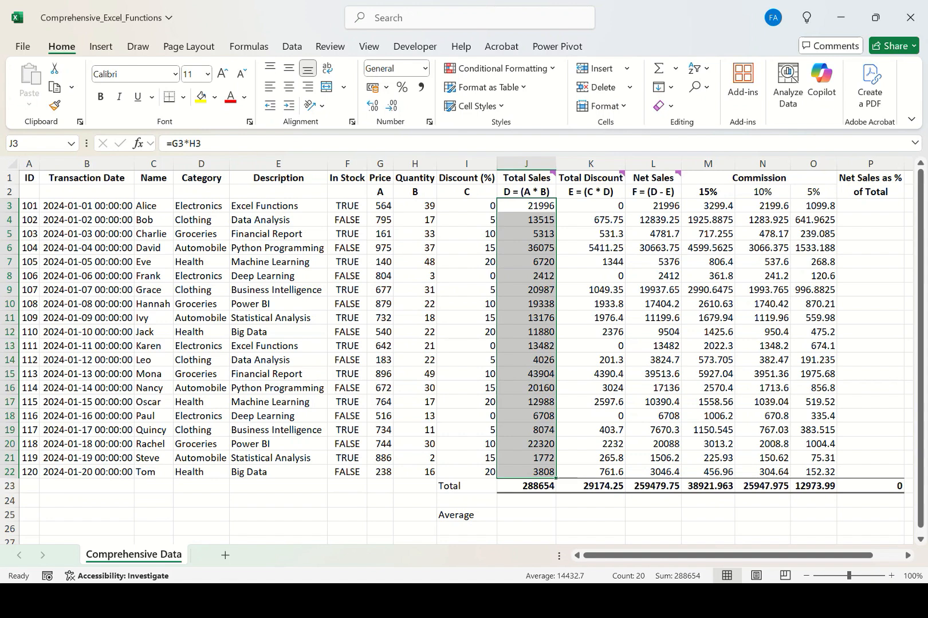
key(ctrl+Down)
key(Right)
key(Right)
key(Right)
key(Right)
key(Right)
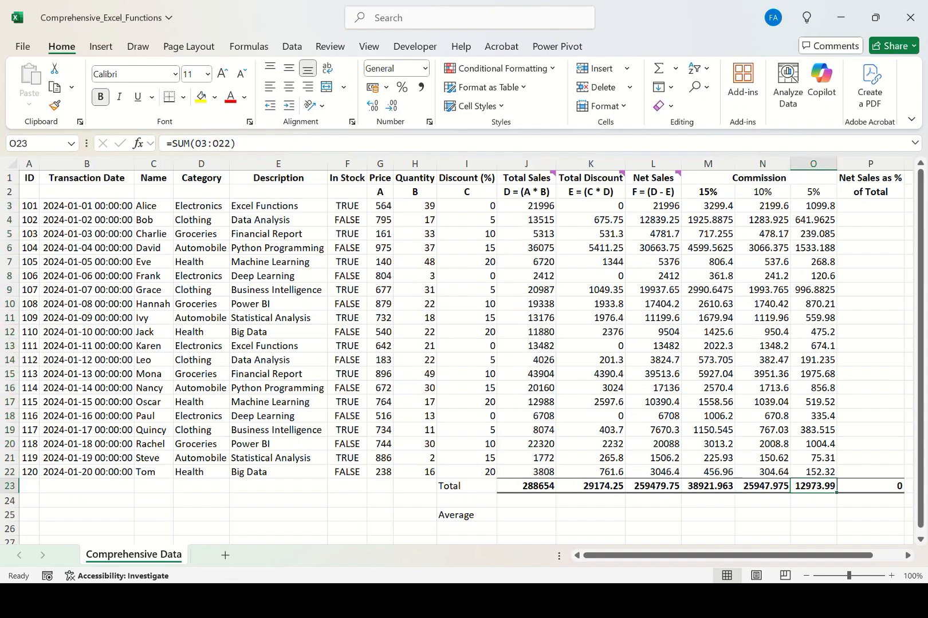
Review the Net Sales column and its total in L23.
click(870, 206)
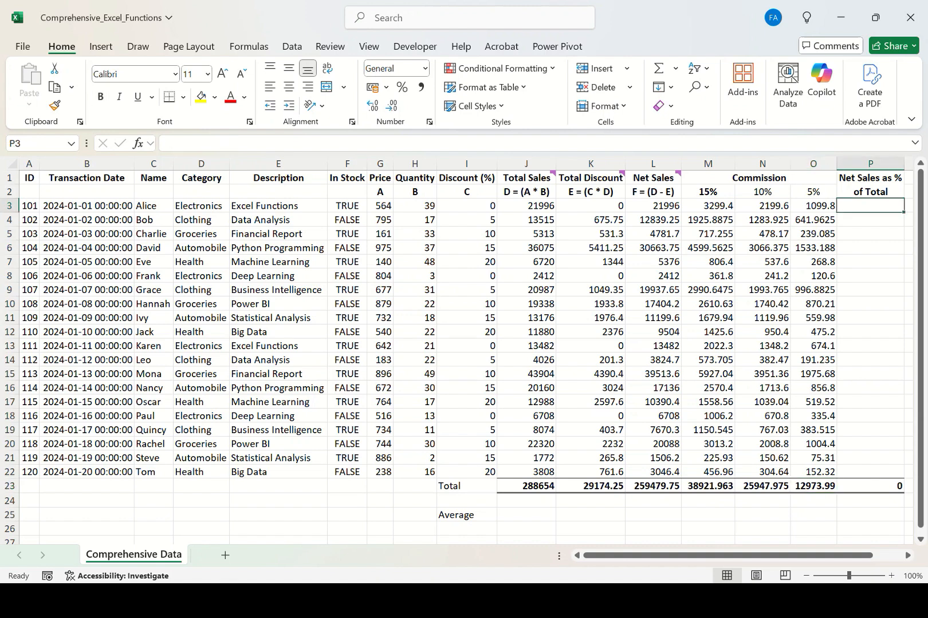
click(653, 206)
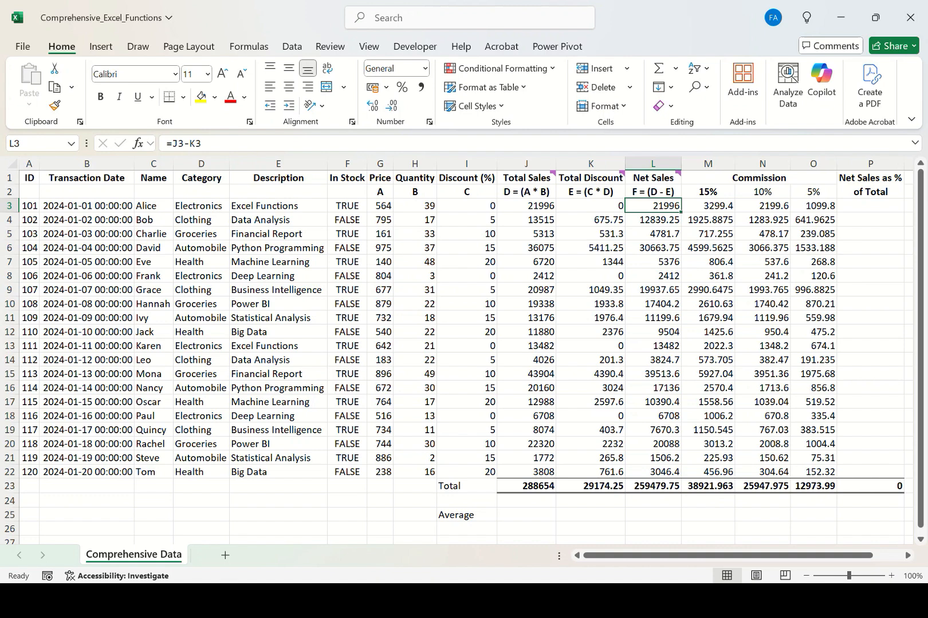
key(ctrl+Down)
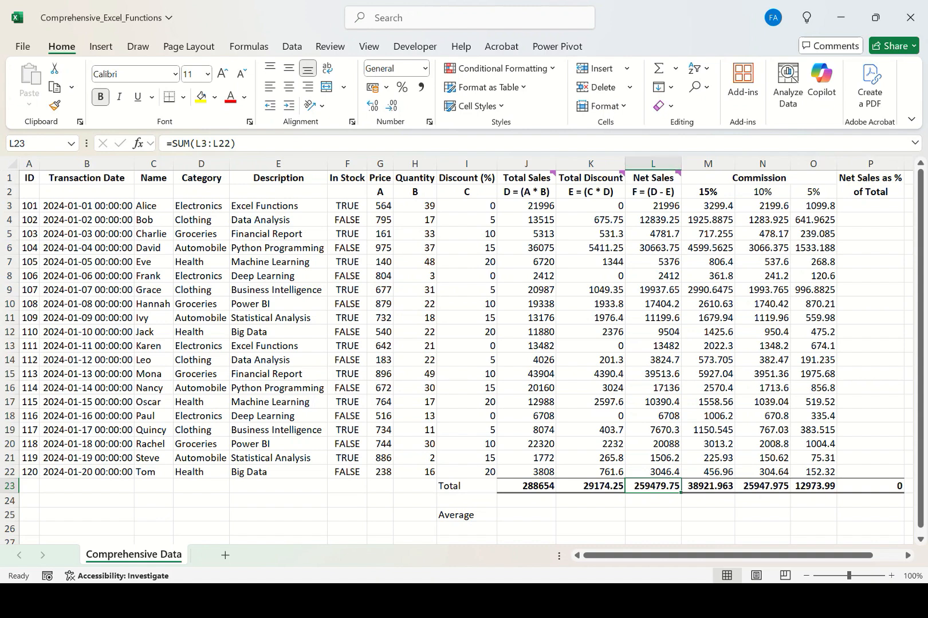
key(ctrl+Up)
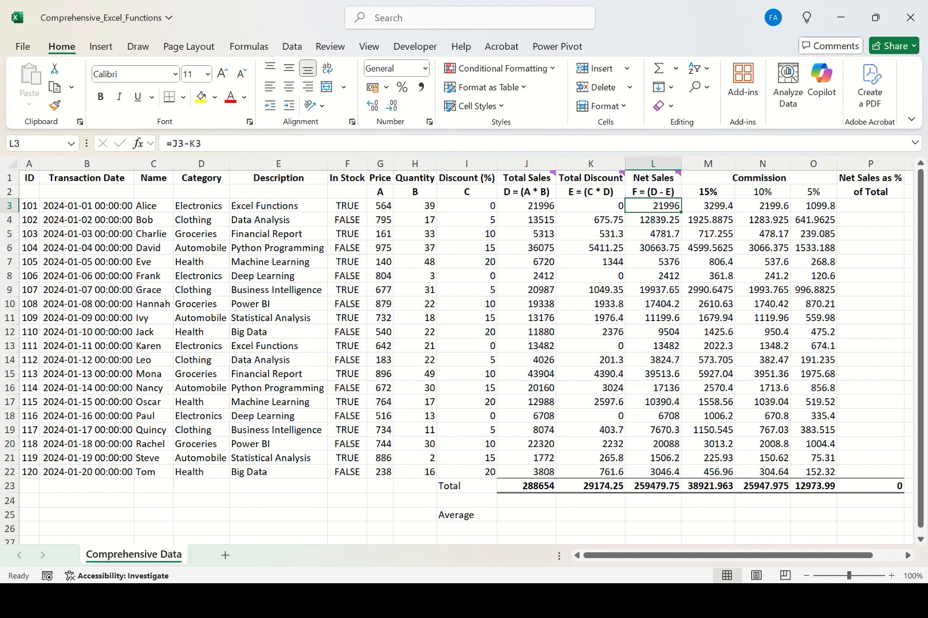
key(Down)
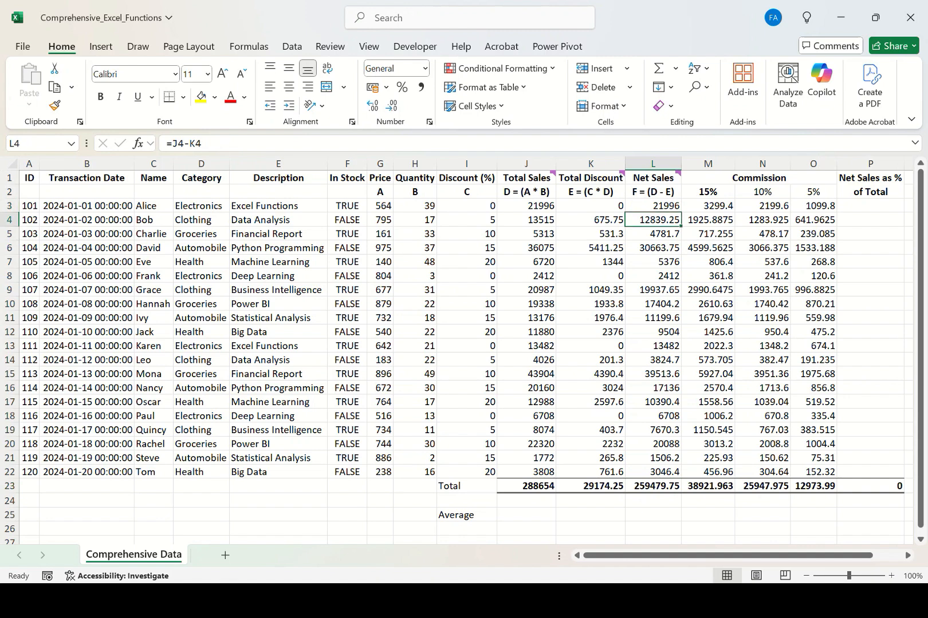
key(Down)
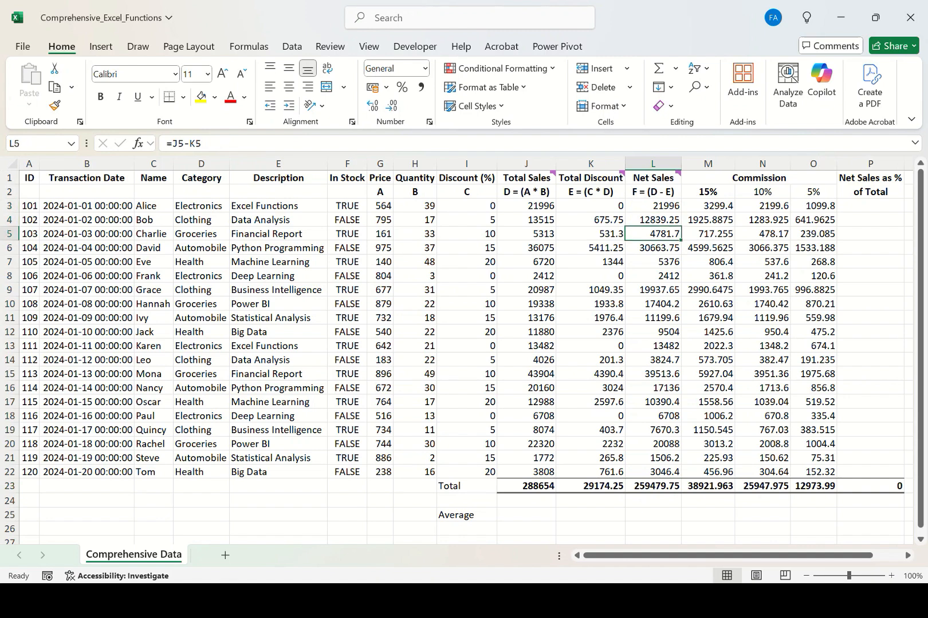
key(Down)
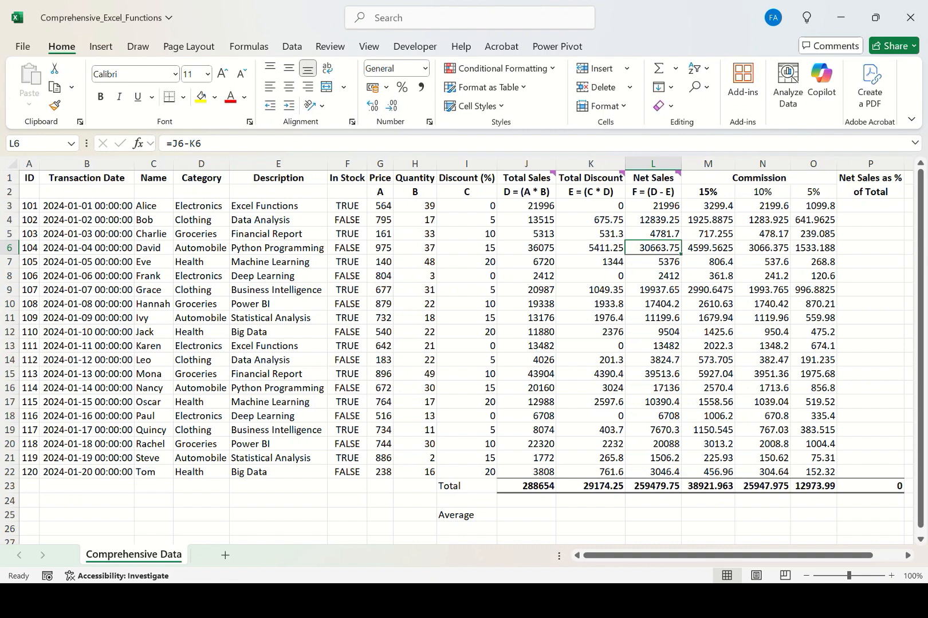
key(ctrl+Down)
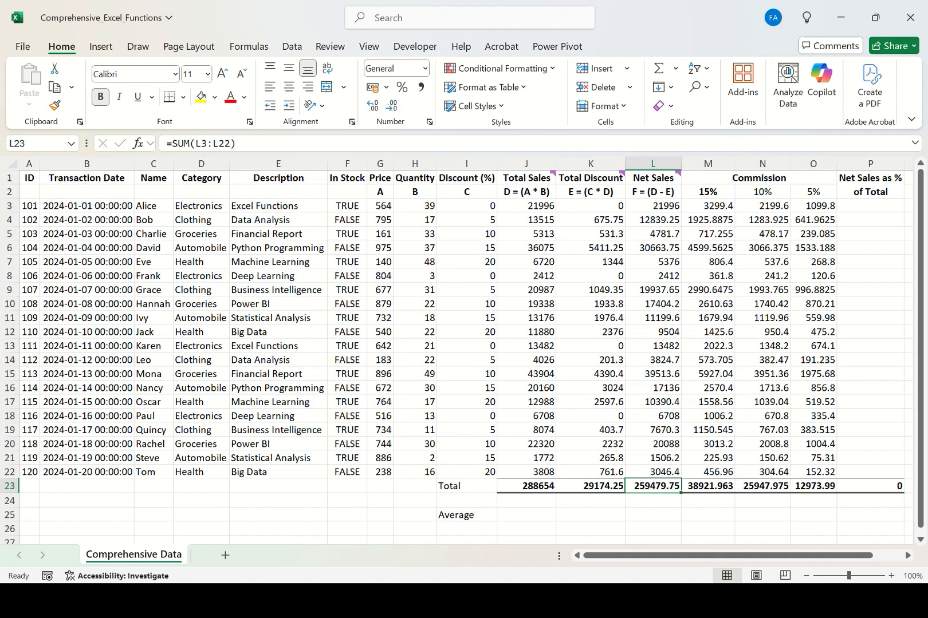
Enter =L3/$L$23 in P3:P22 to compute each row's share of total Net Sales.
drag(870, 206, 870, 472)
text(=)
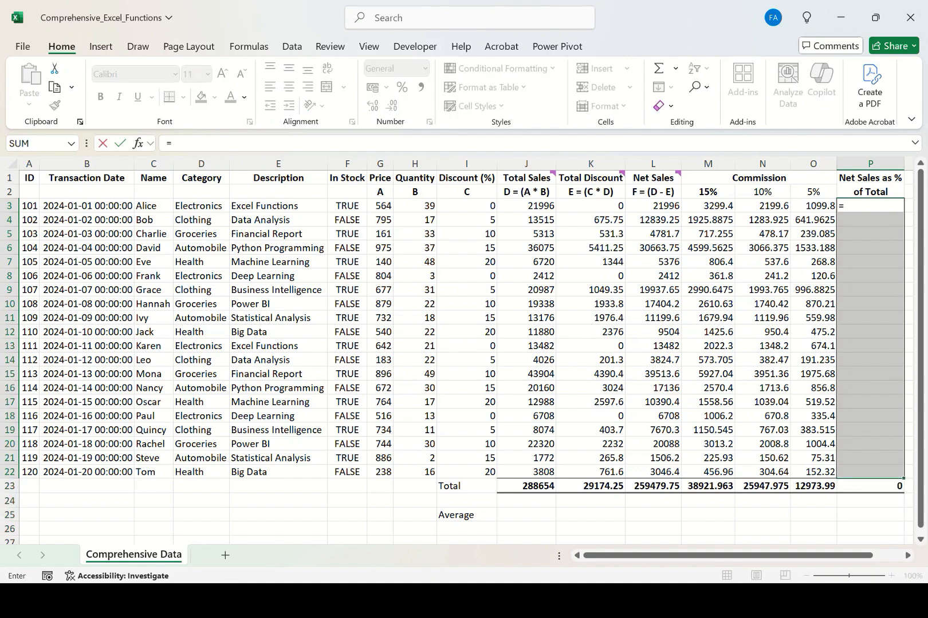
click(653, 205)
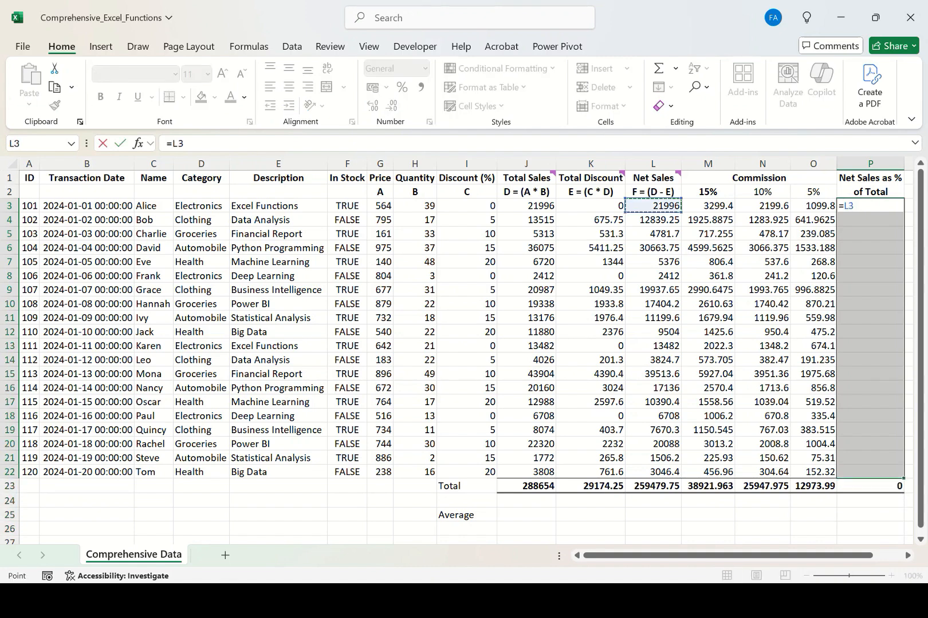
text(/)
click(653, 486)
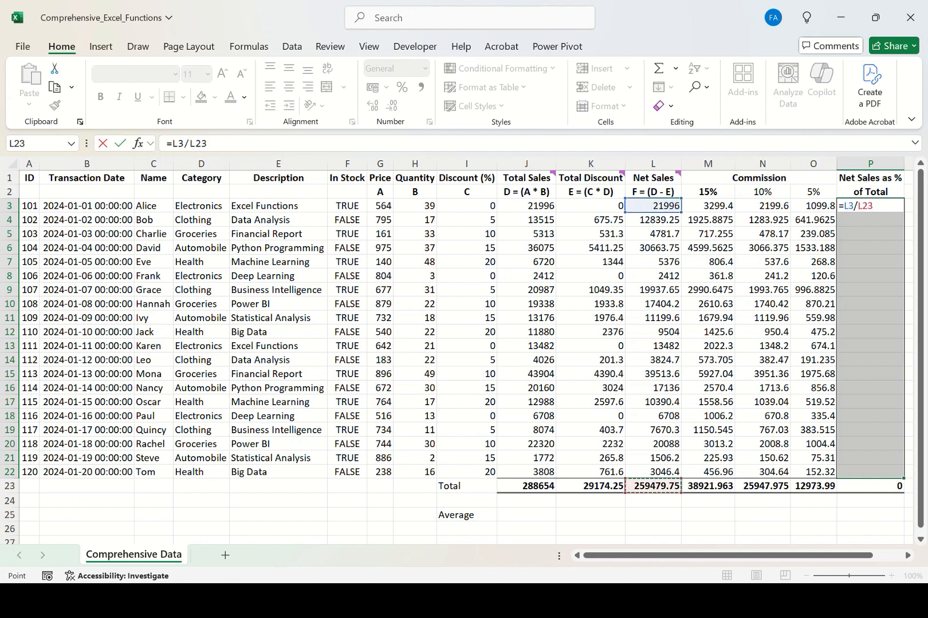
key(F4)
key(ctrl+Return)
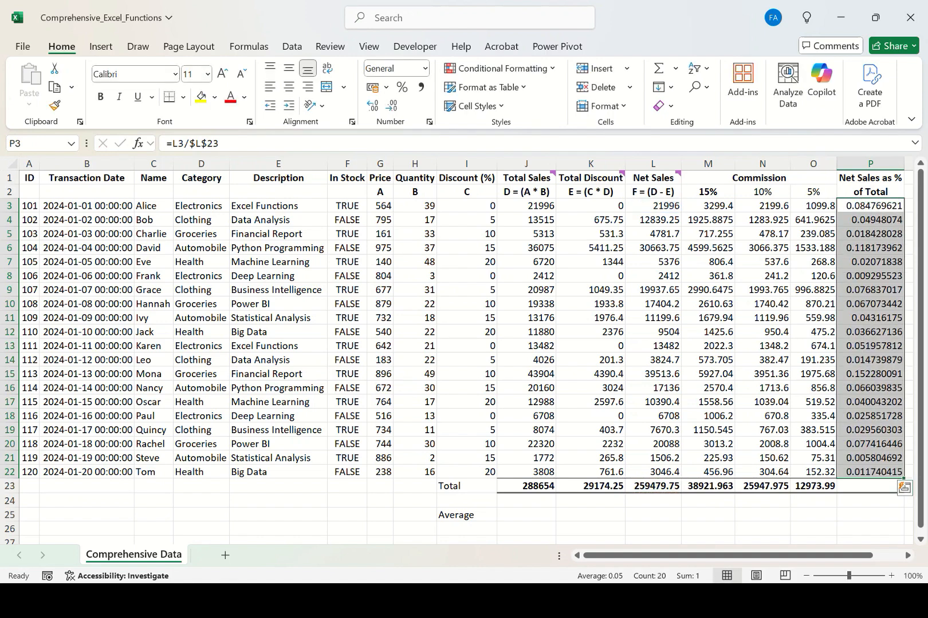
Check the O23 and P23 totals, then undo the share-of-total formulas.
click(813, 486)
click(870, 487)
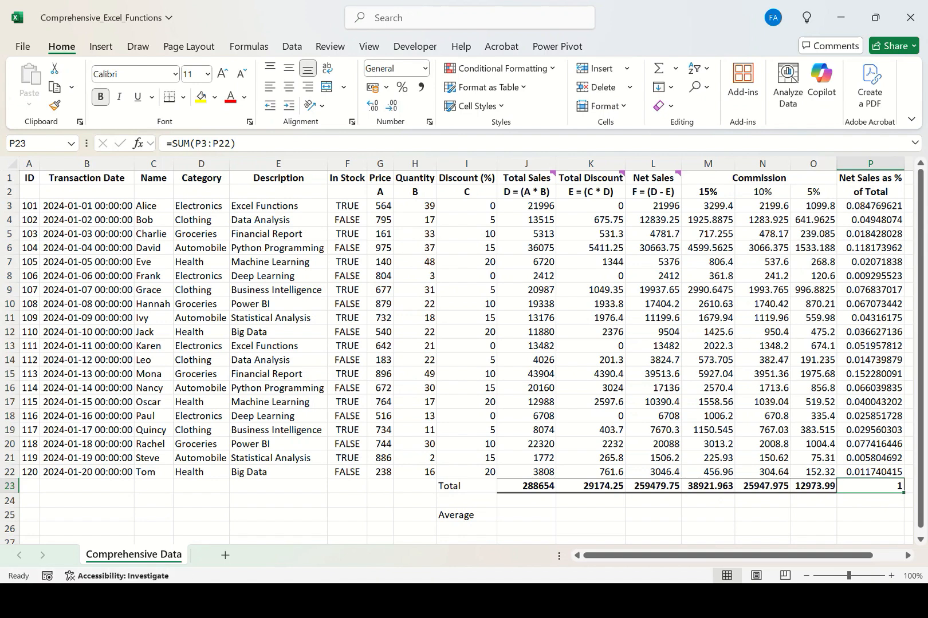
key(ctrl+z)
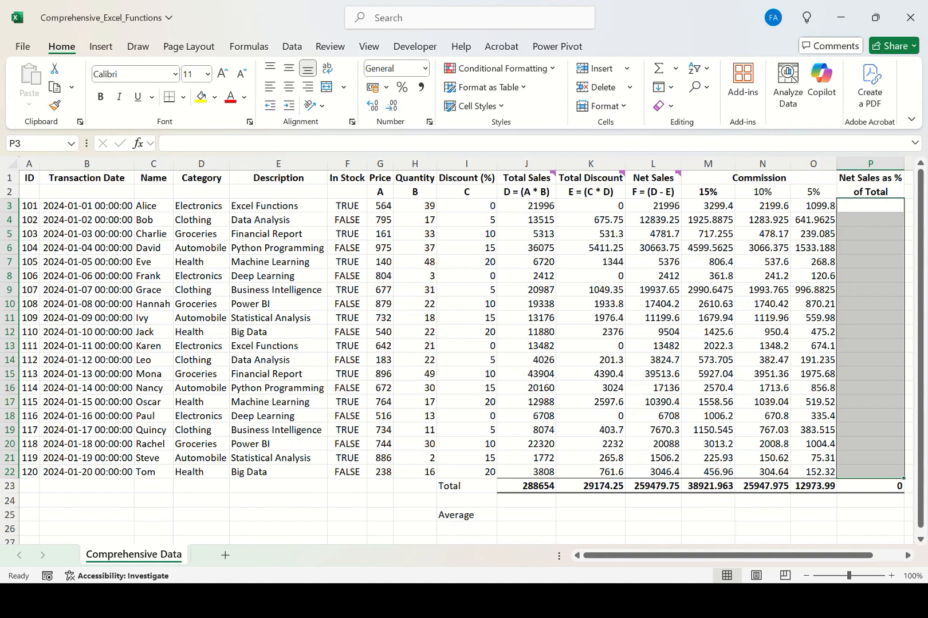
Re-enter the Net Sales share formulas in P3:P22 as =L3/$L$23*100 and check the P23 total.
click(653, 235)
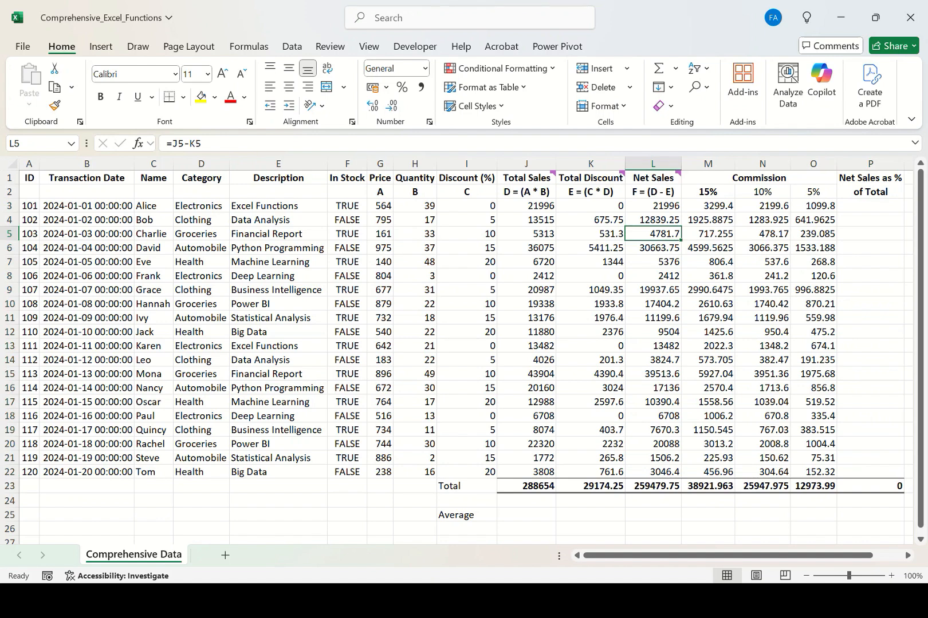
drag(653, 486, 653, 500)
drag(870, 206, 870, 472)
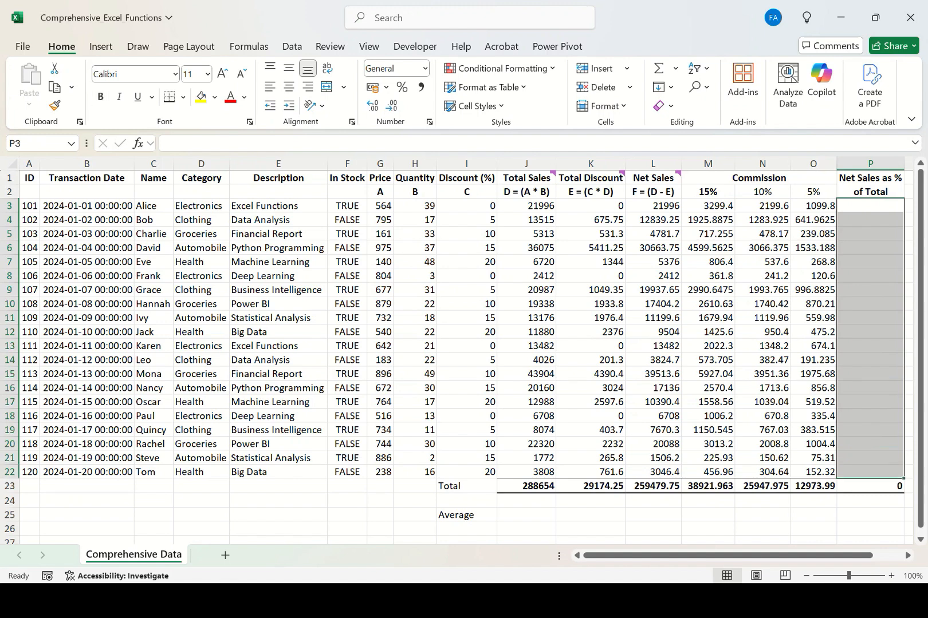
click(653, 206)
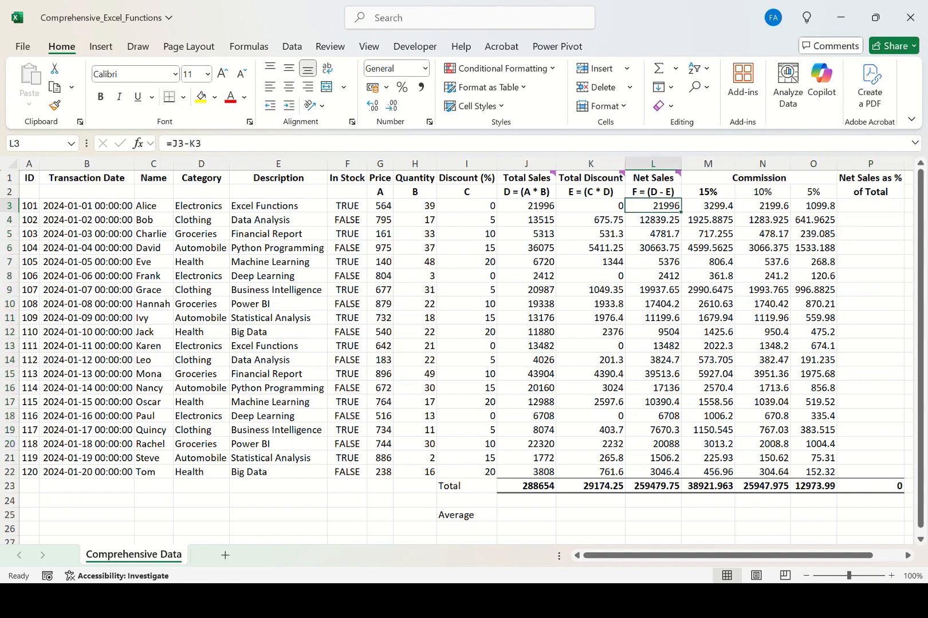
click(653, 486)
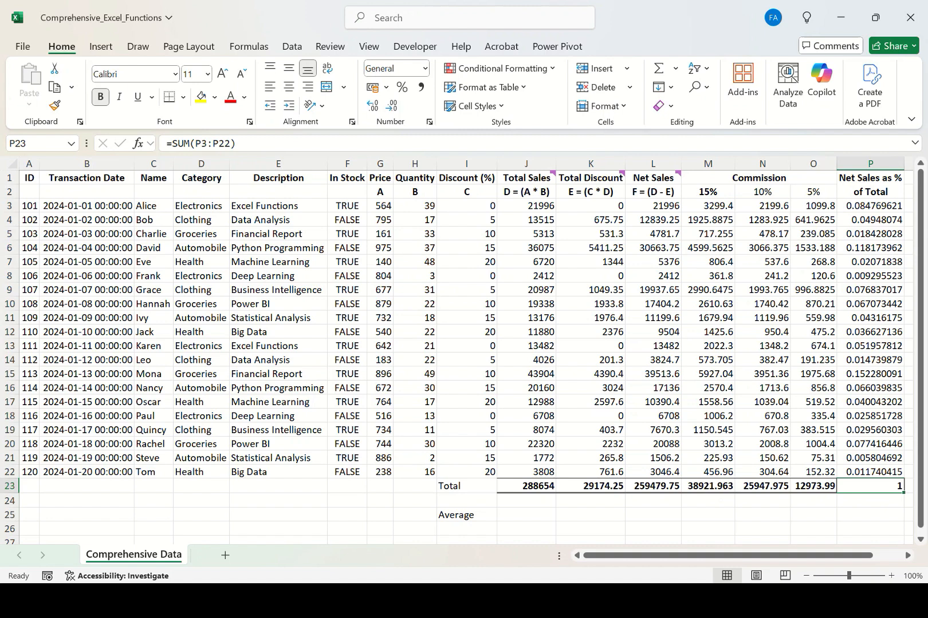
click(653, 486)
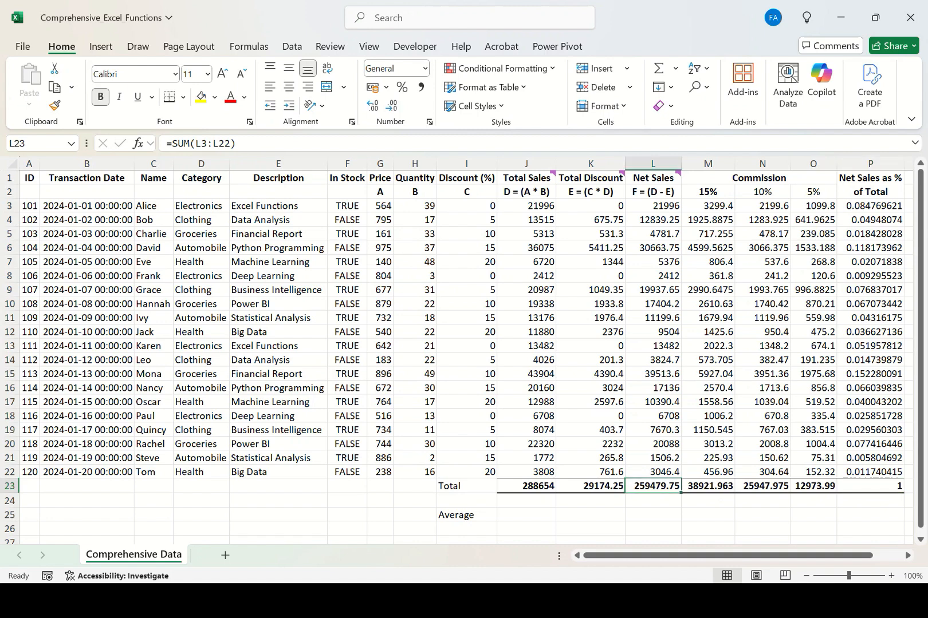
click(871, 486)
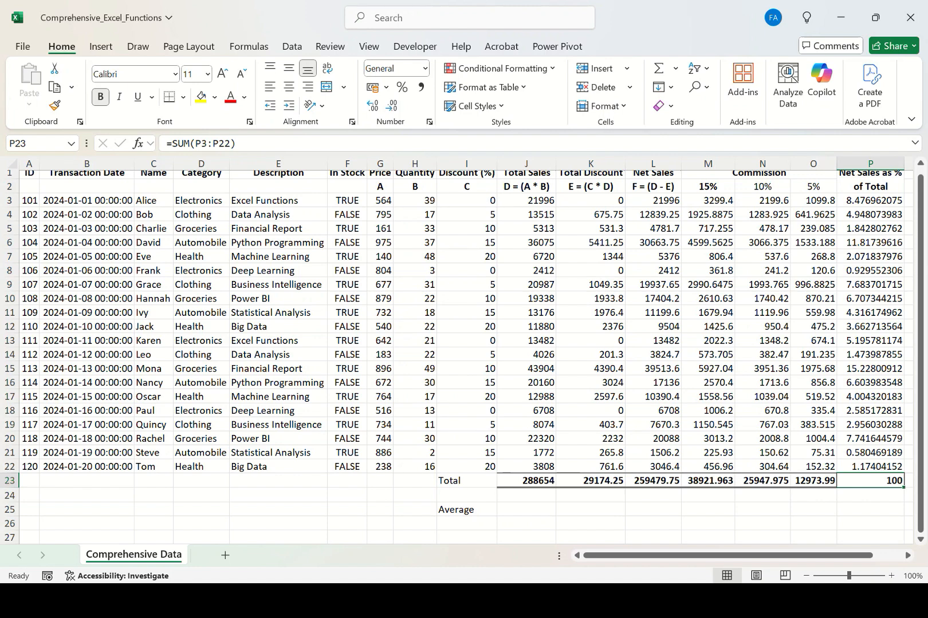
Enter =AVERAGE(J3:J22) across J25:P25 to average each numeric column in the Average row.
drag(526, 510, 871, 510)
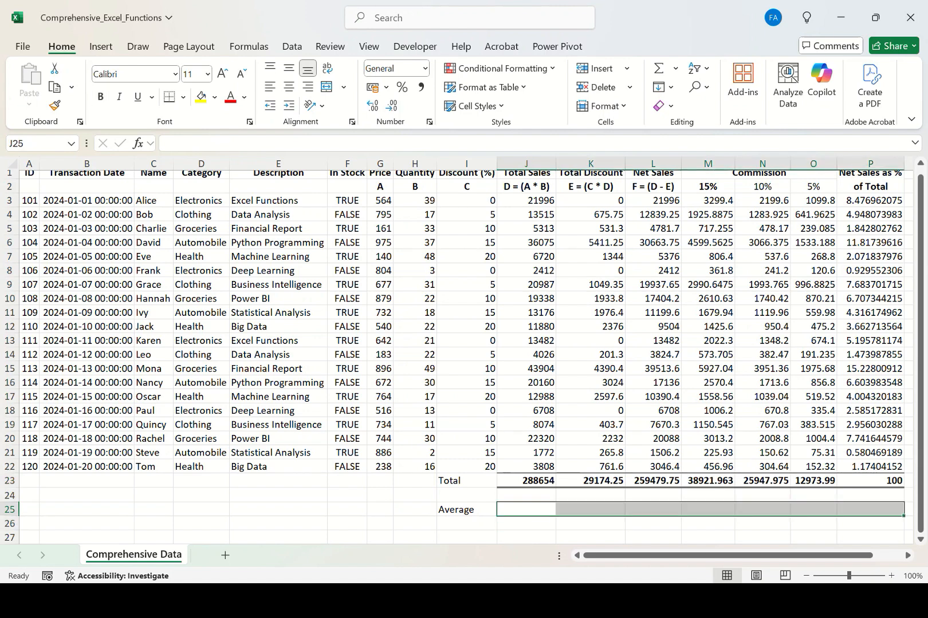
text(=)
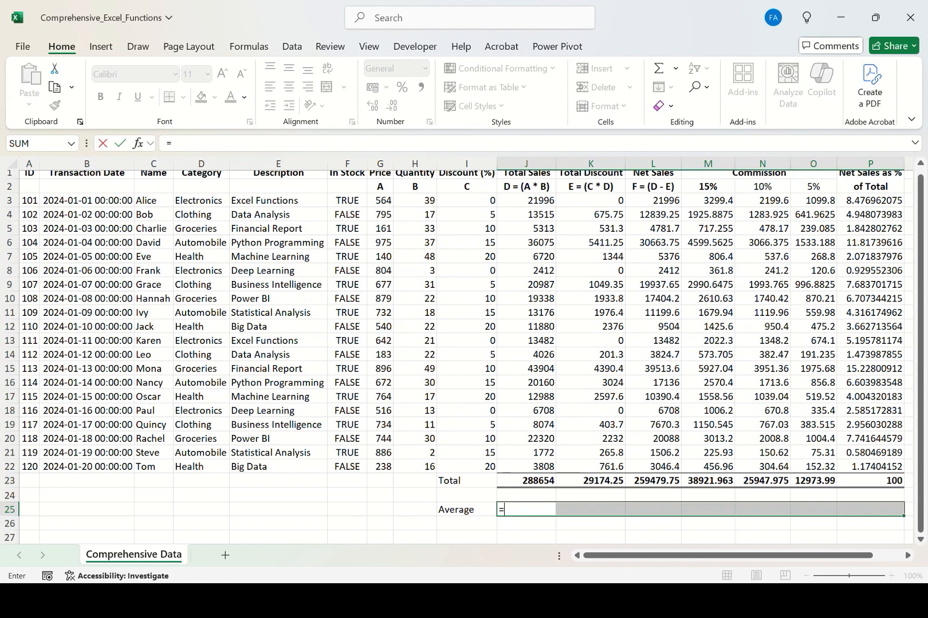
text(ave)
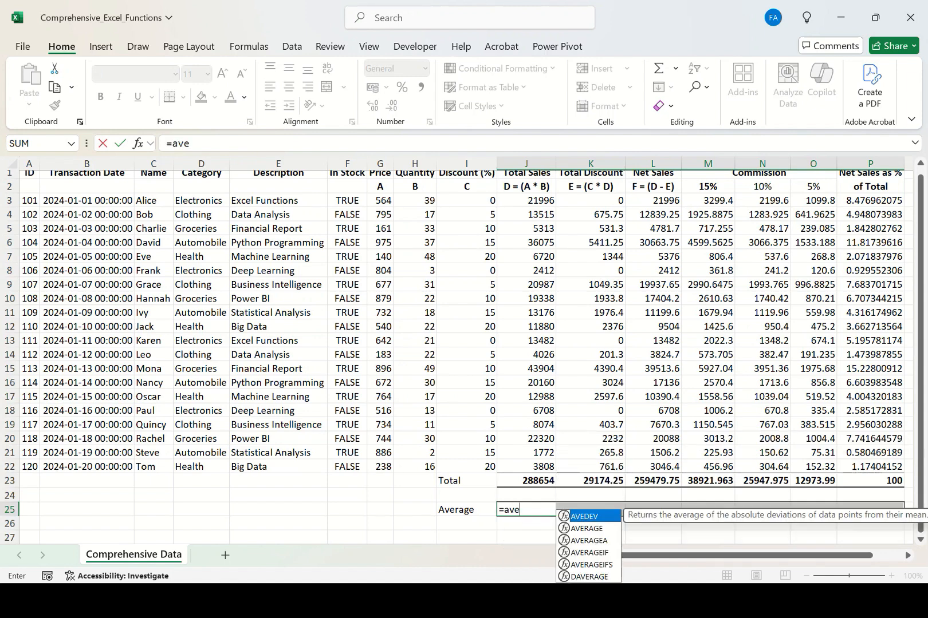
key(Down)
key(Tab)
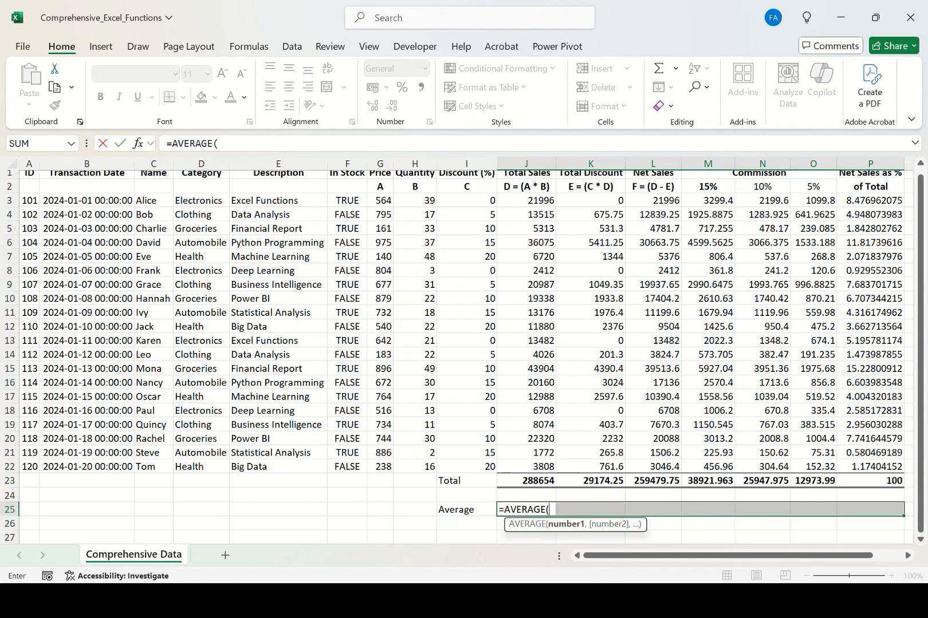
drag(527, 200, 544, 467)
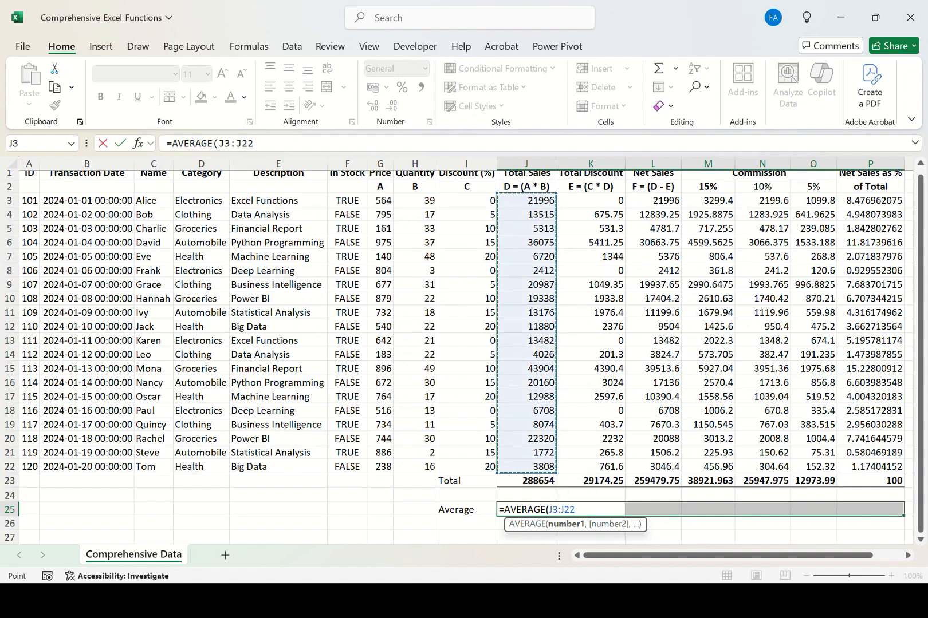
text())
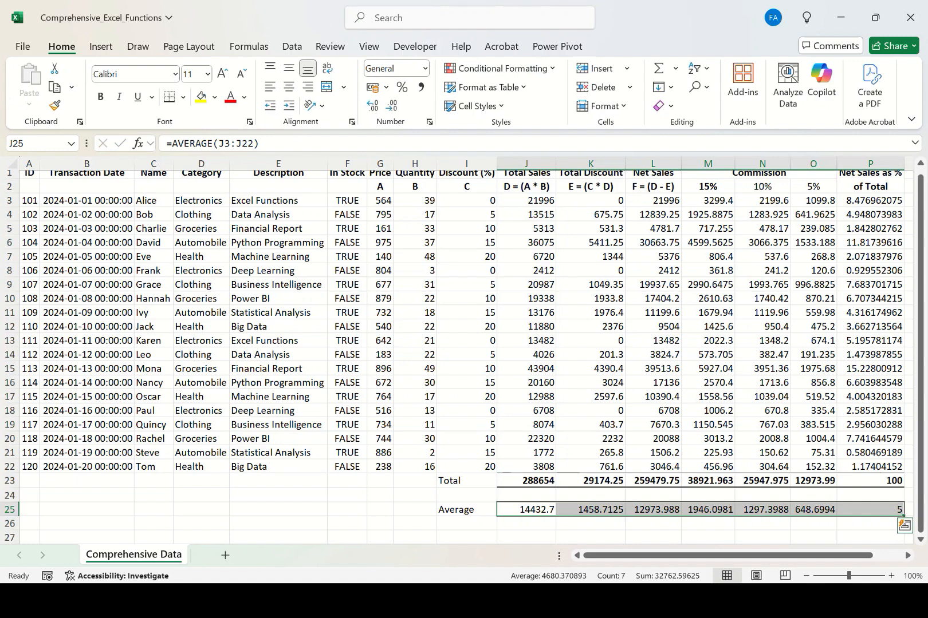
click(870, 510)
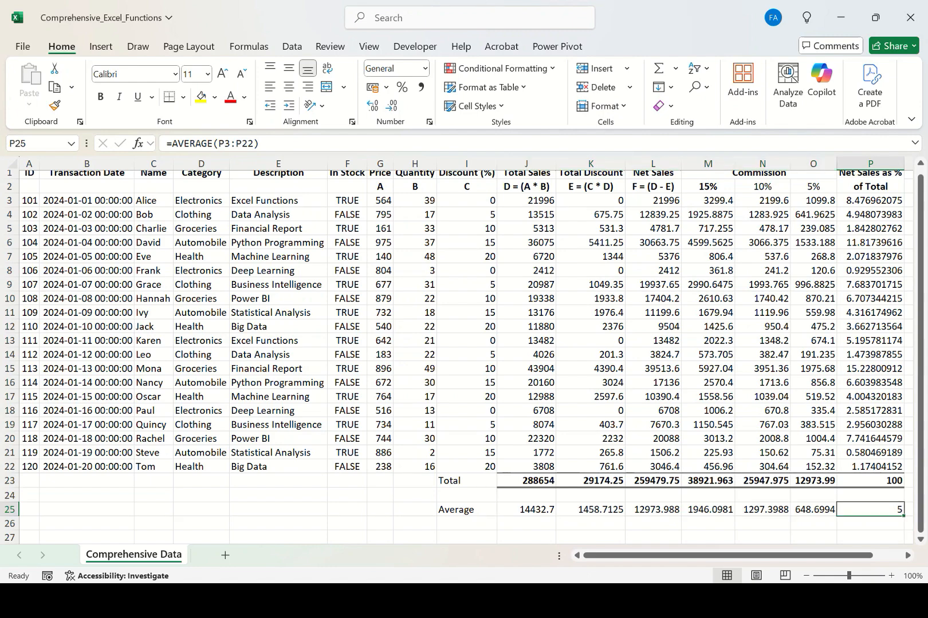
Check the formulas in the Total Sales, Total Discount, Net Sales, Commission and share-of-total columns.
scroll(458, 343, up, 1)
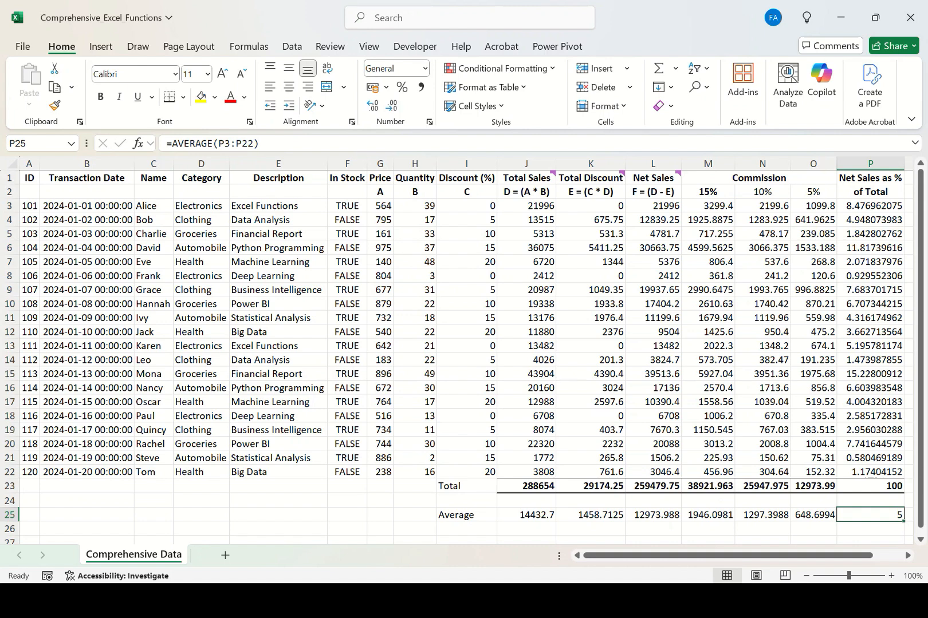
click(526, 206)
click(526, 234)
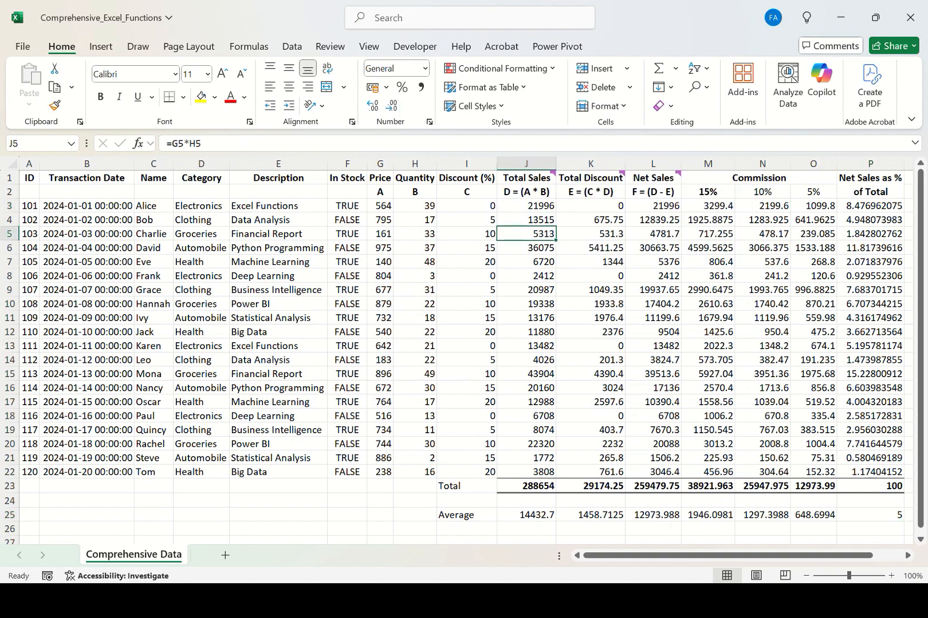
click(526, 277)
click(526, 304)
click(527, 346)
click(527, 360)
click(526, 374)
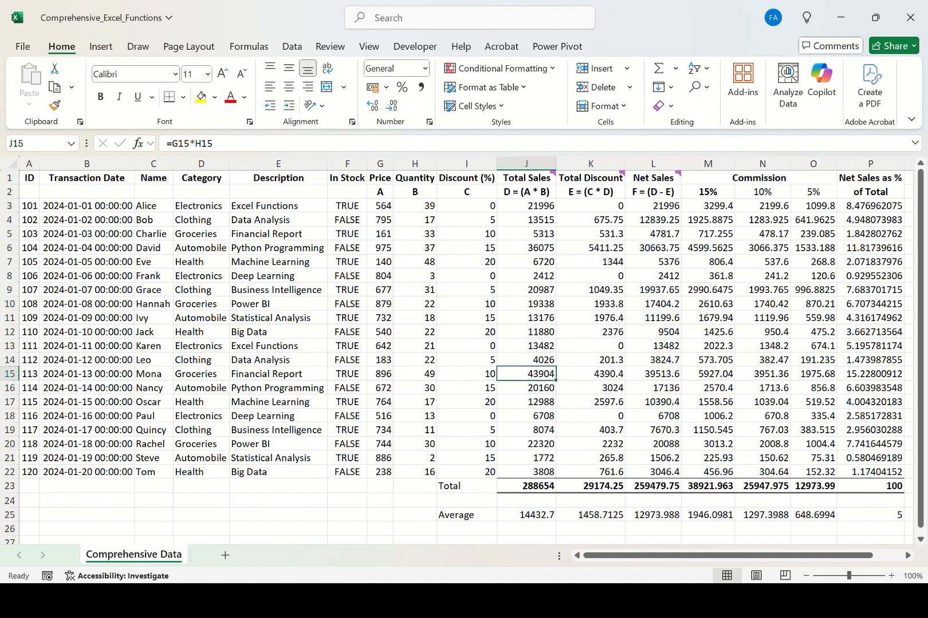
click(526, 402)
click(526, 430)
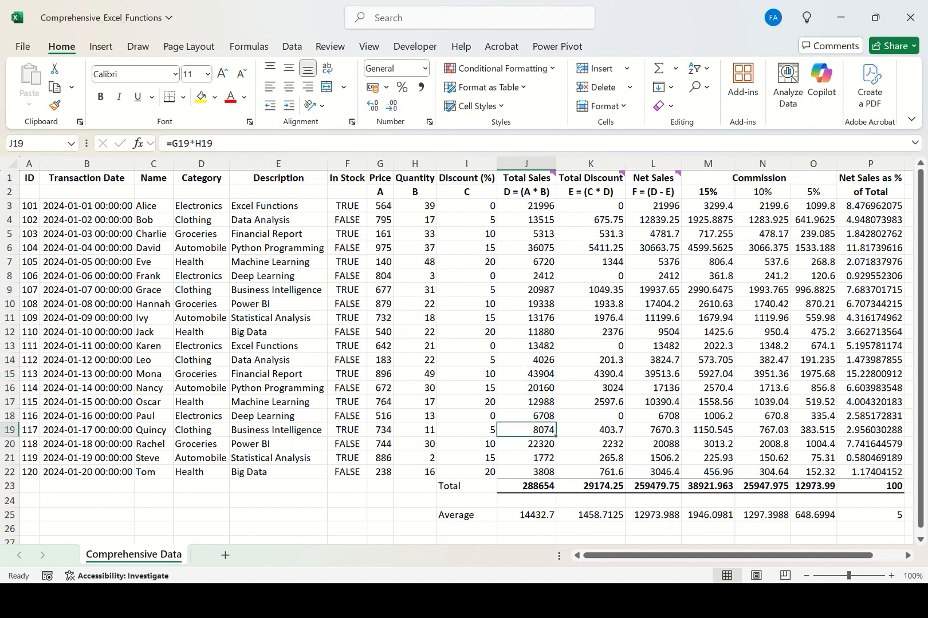
click(526, 220)
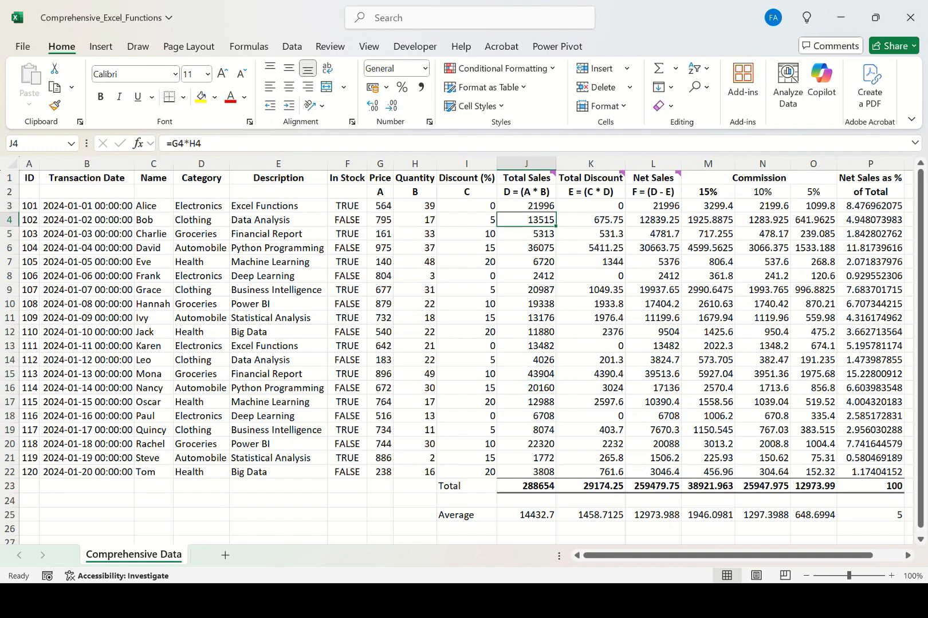
click(591, 206)
click(707, 220)
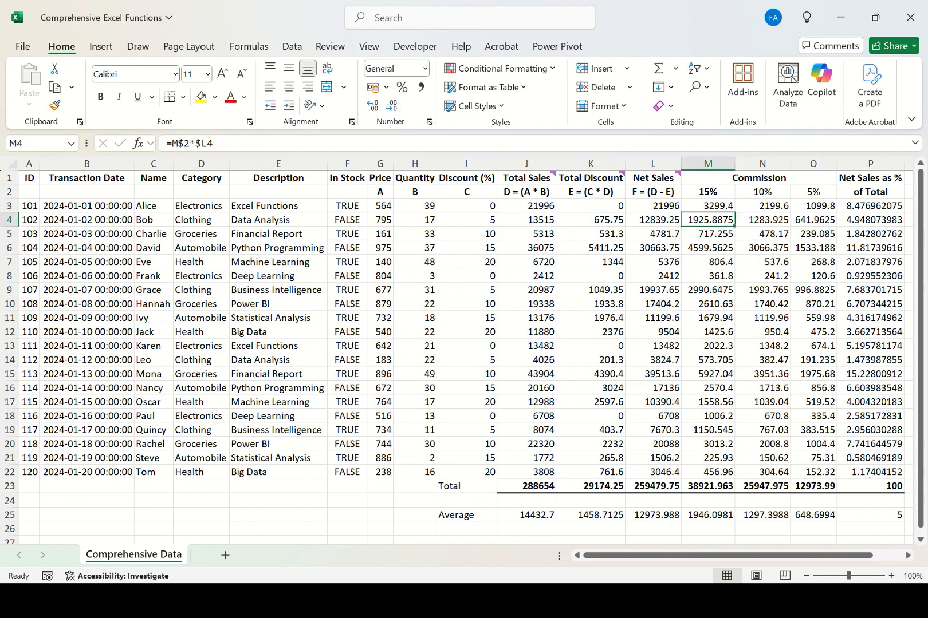
click(814, 220)
click(870, 276)
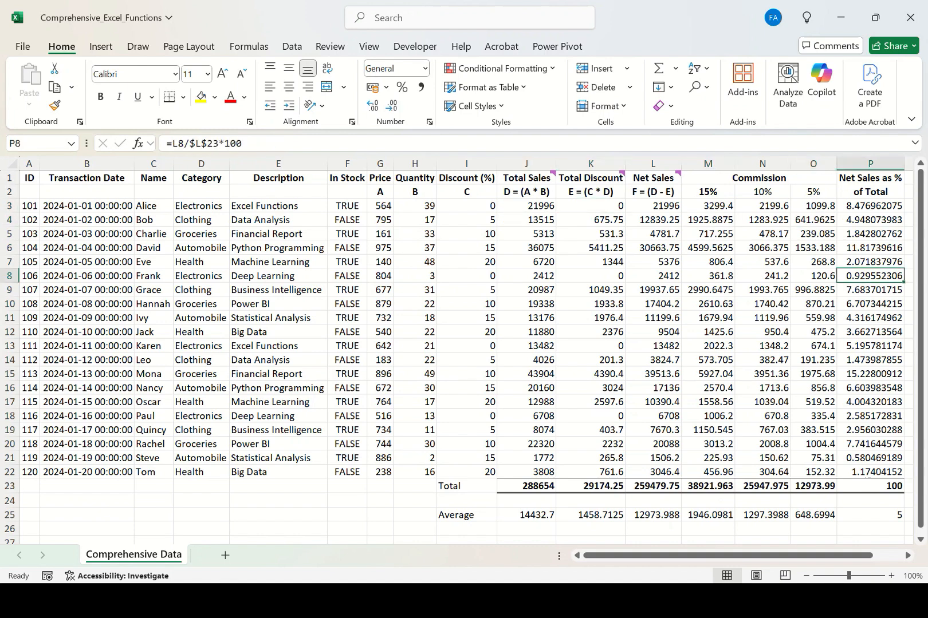
click(590, 206)
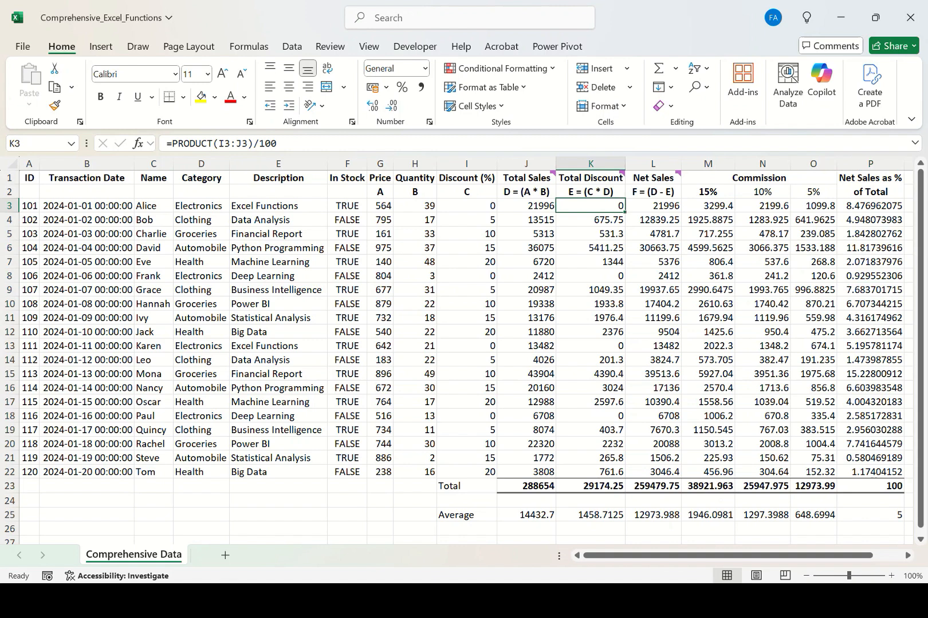
Apply the Currency number format to the values in J3:O25.
drag(526, 205, 813, 515)
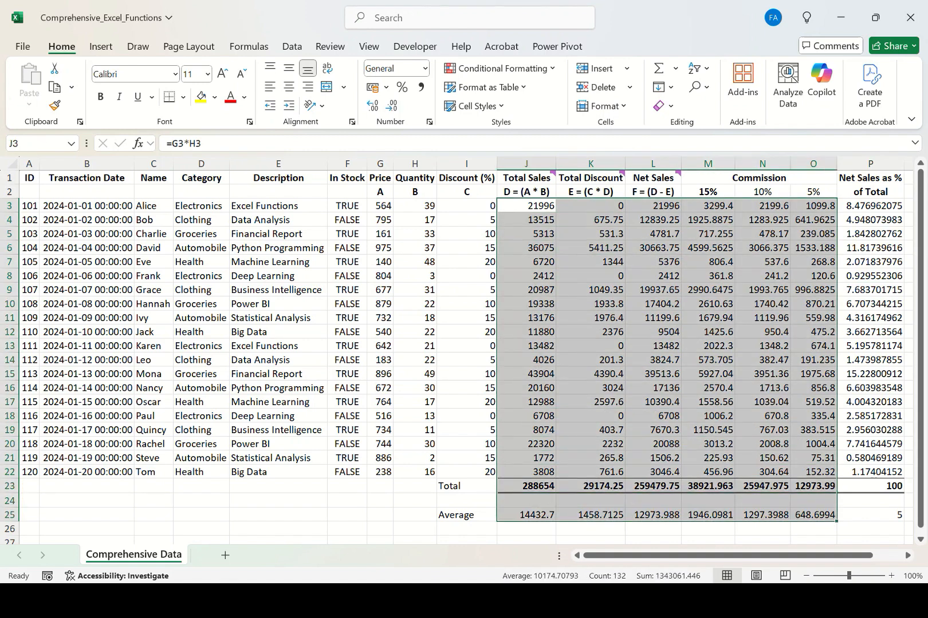
drag(870, 206, 870, 515)
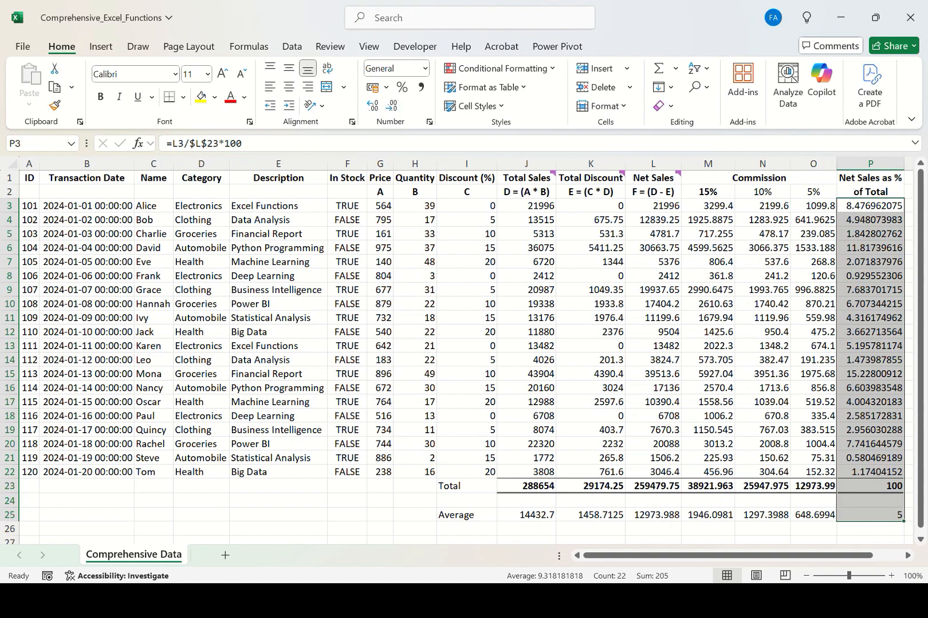
drag(526, 206, 813, 515)
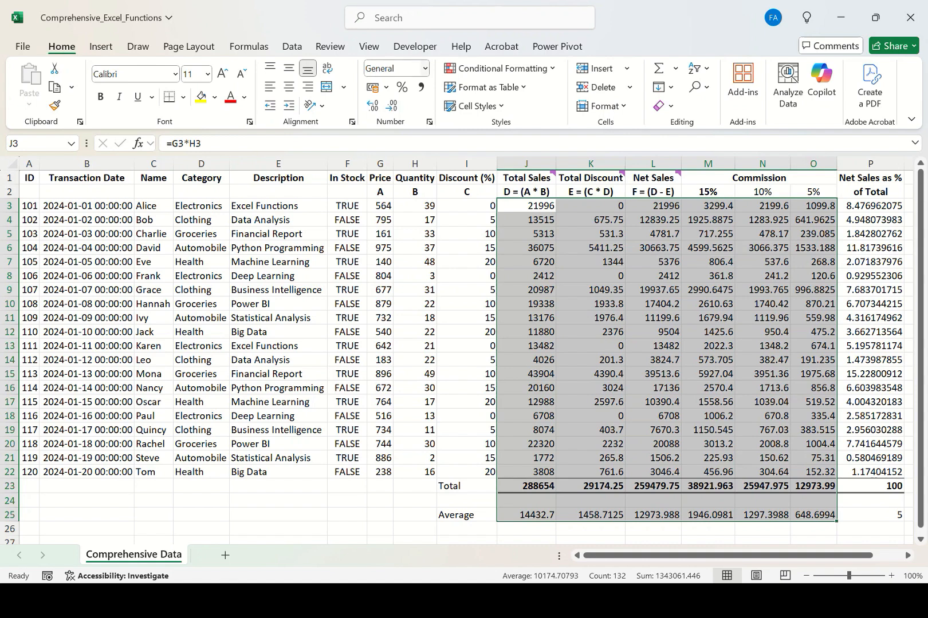
click(425, 69)
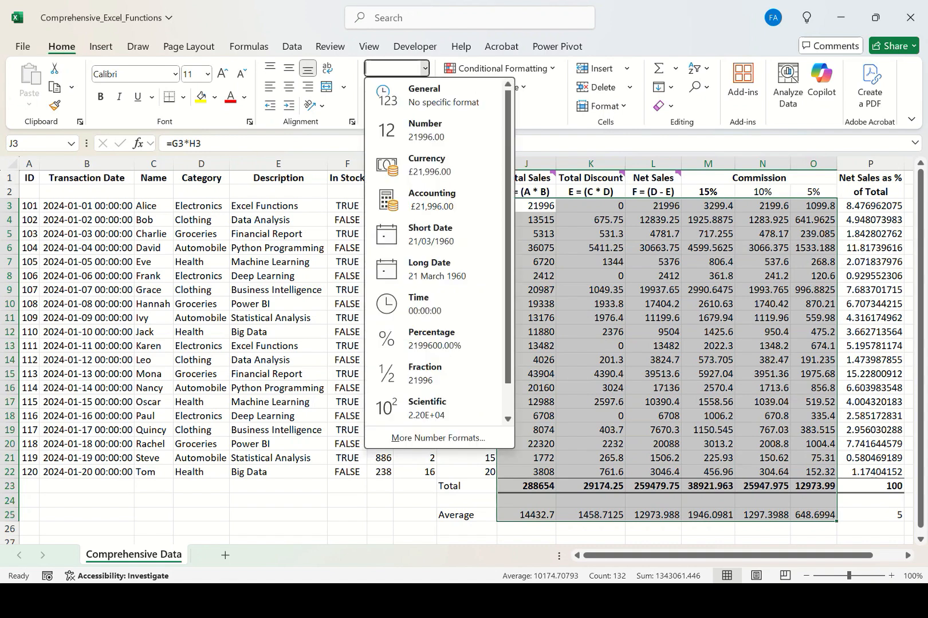
key(Down)
key(Down)
key(Down)
key(Down)
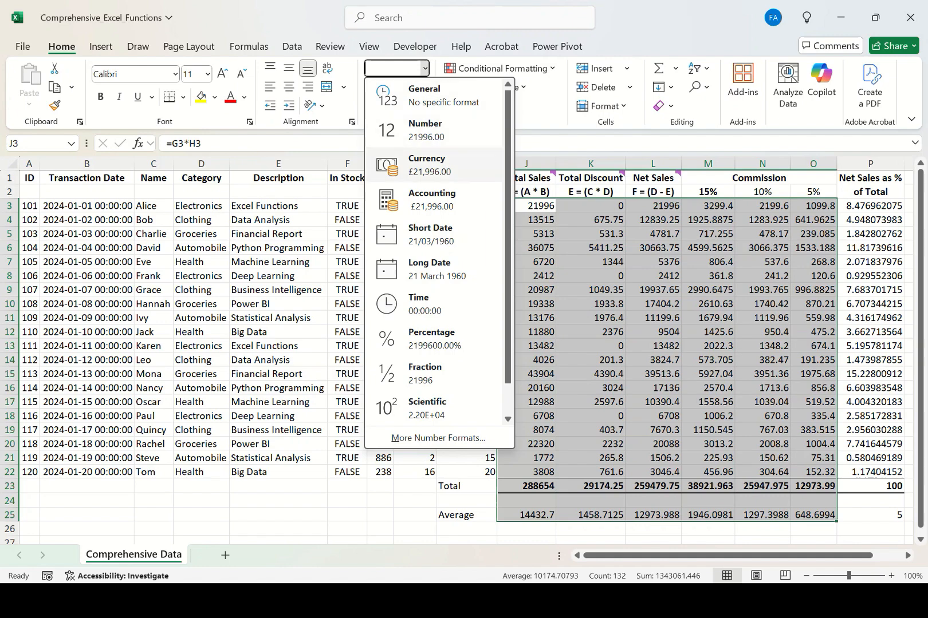
key(Up)
key(Return)
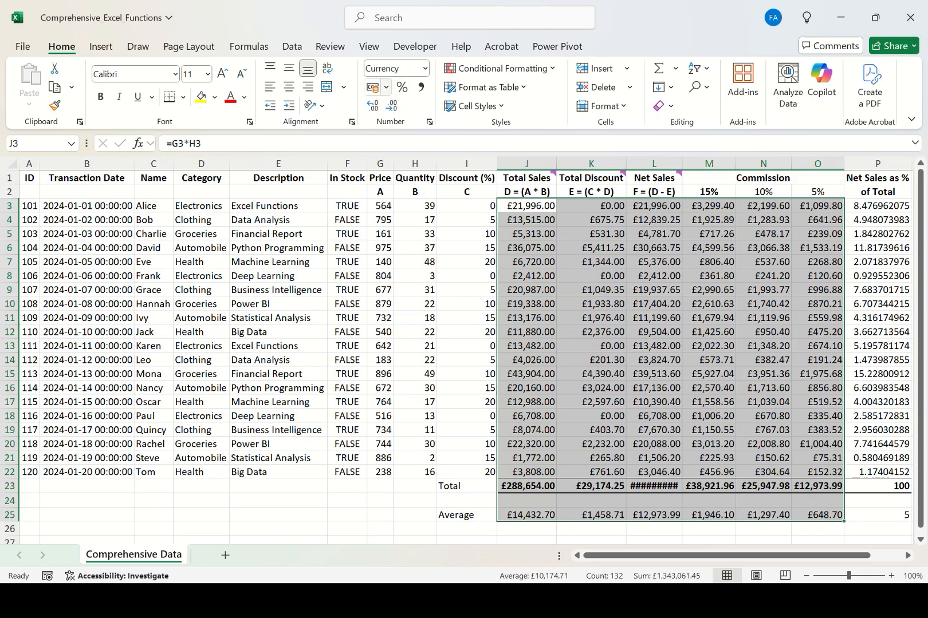
Format J3:O25 as Accounting with 2 decimal places and no currency symbol.
click(386, 87)
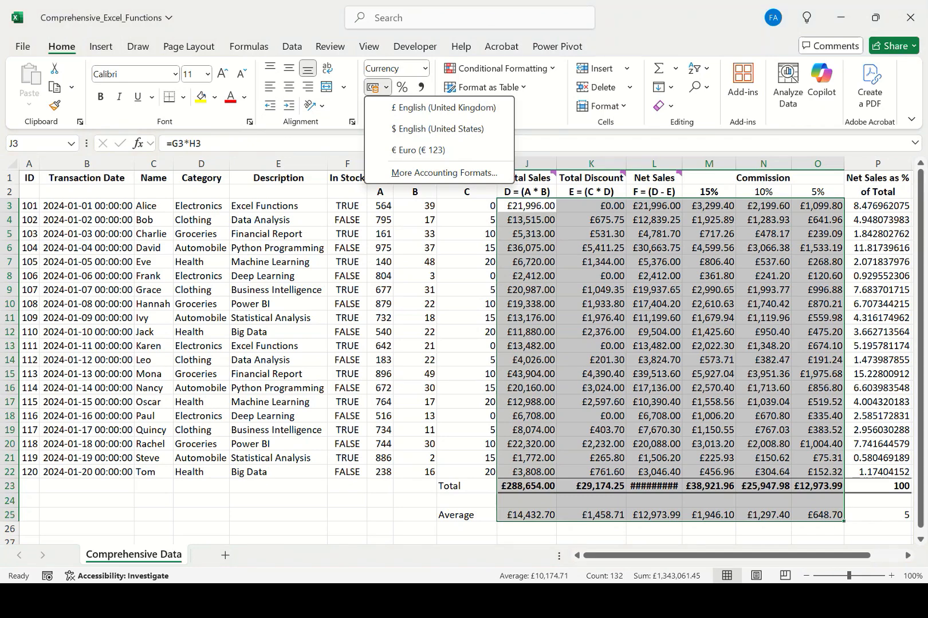
click(443, 172)
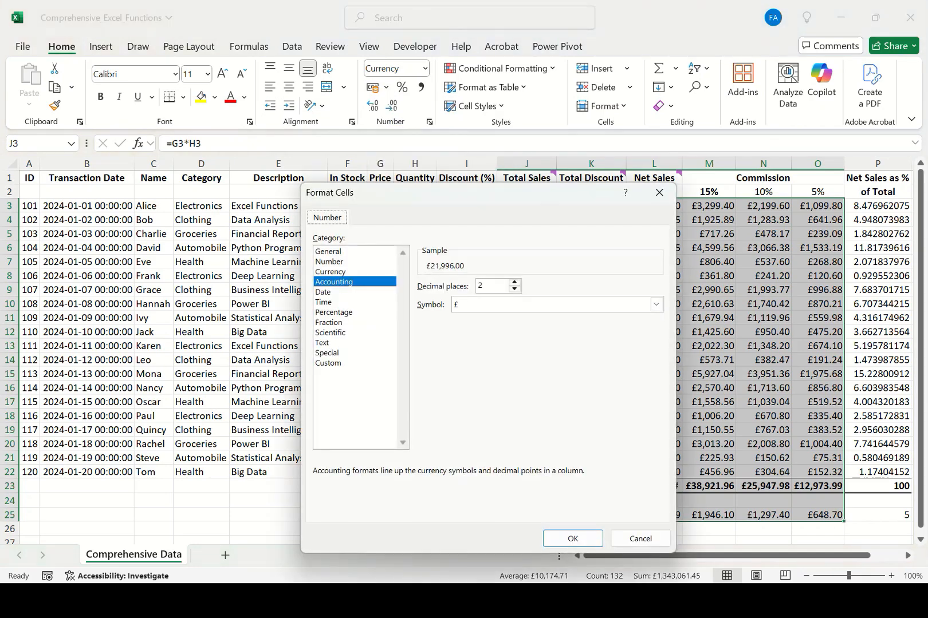
click(656, 304)
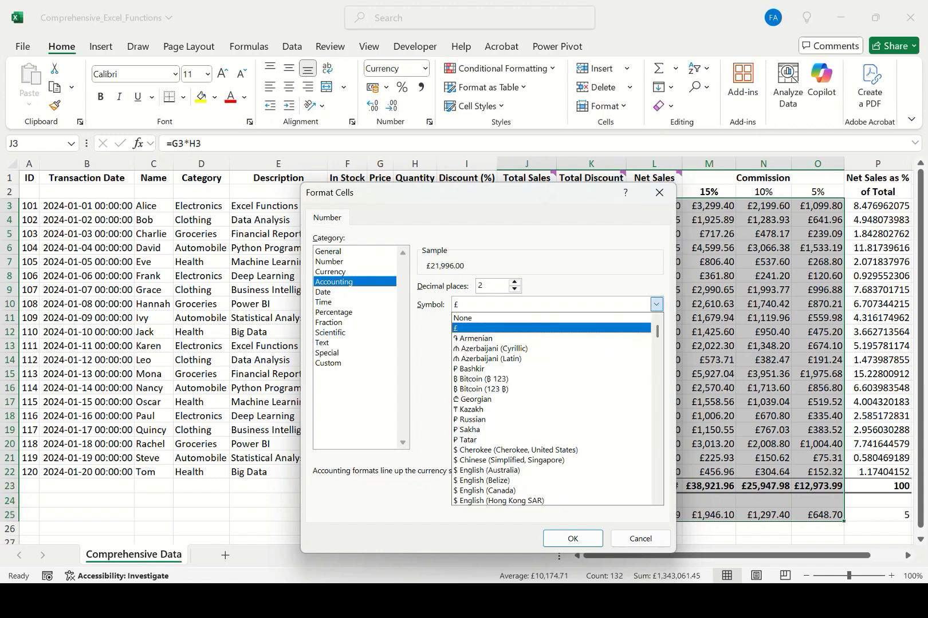
click(464, 318)
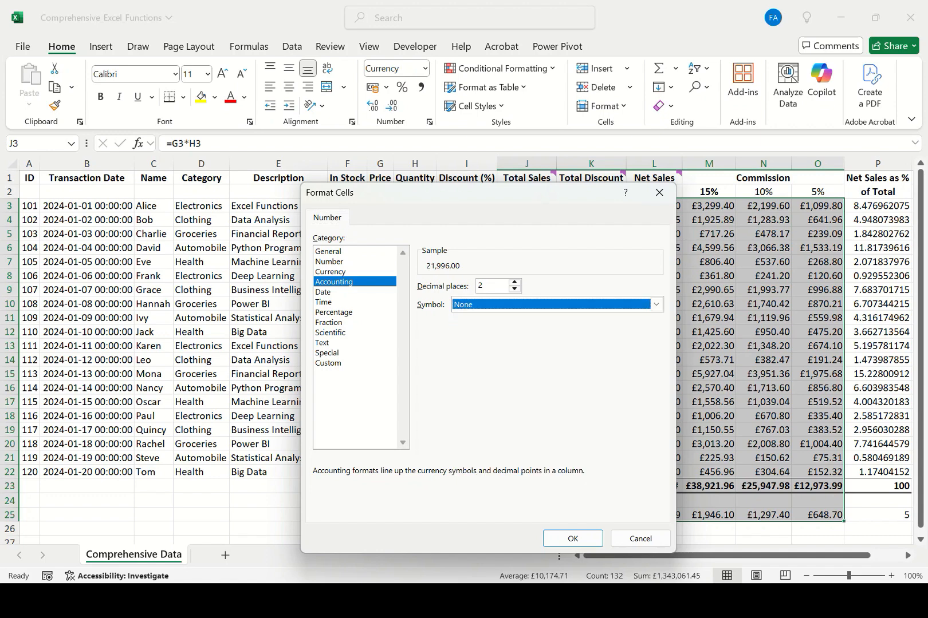
click(573, 539)
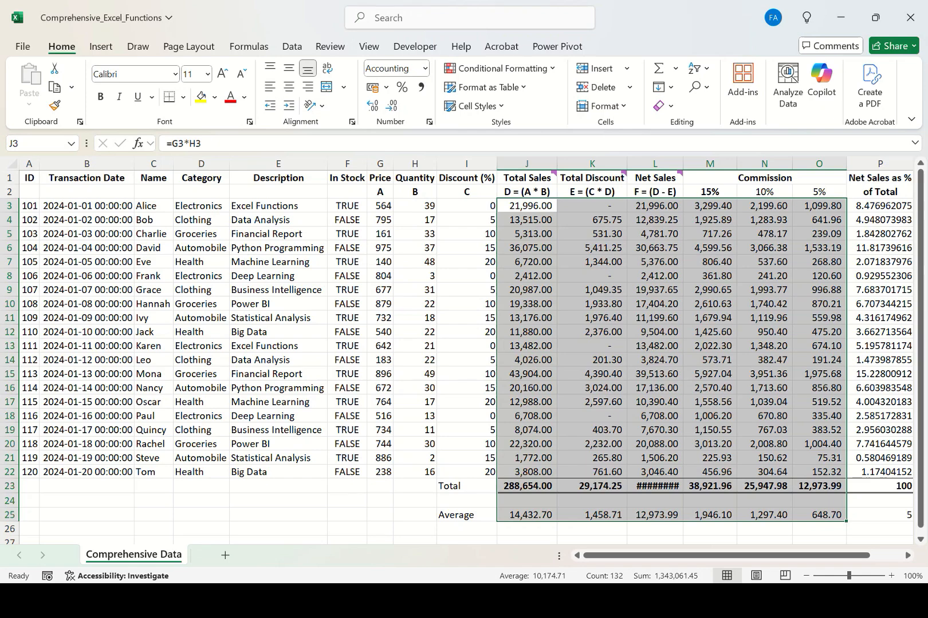
Apply the Percentage number format to the Net Sales as % of Total values in P3:P25.
click(655, 388)
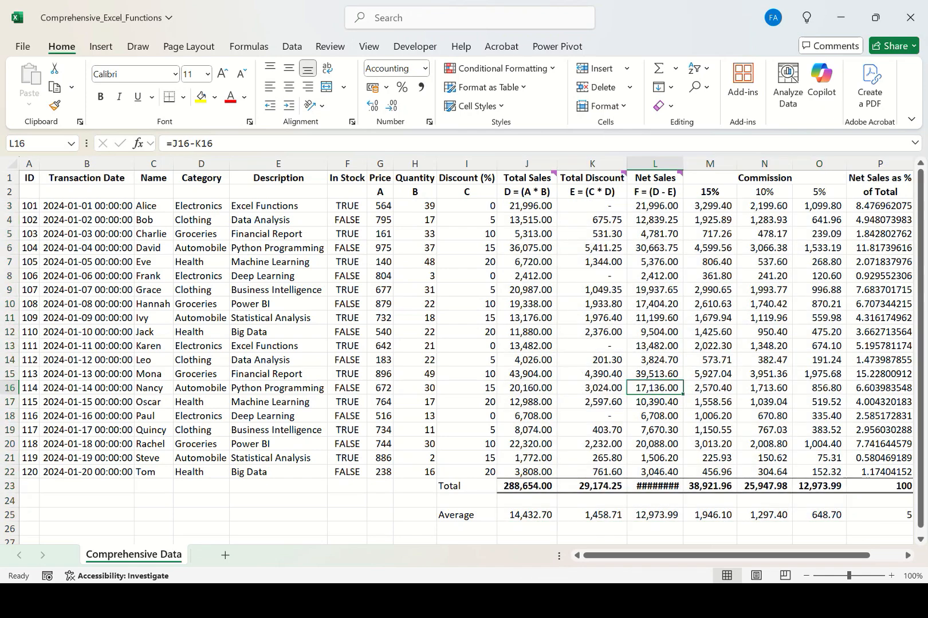
scroll(464, 343, right, 2)
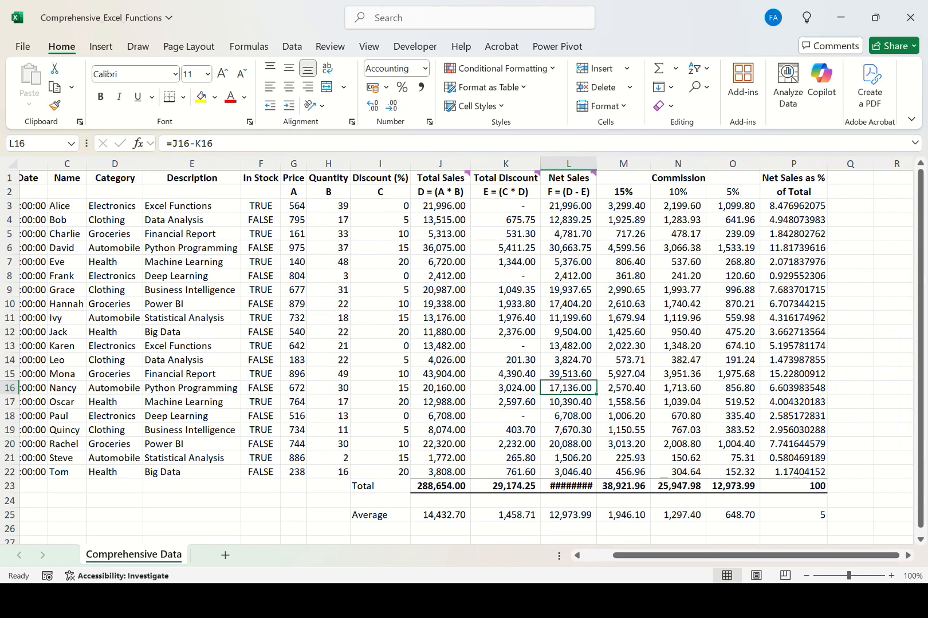
drag(794, 207, 794, 516)
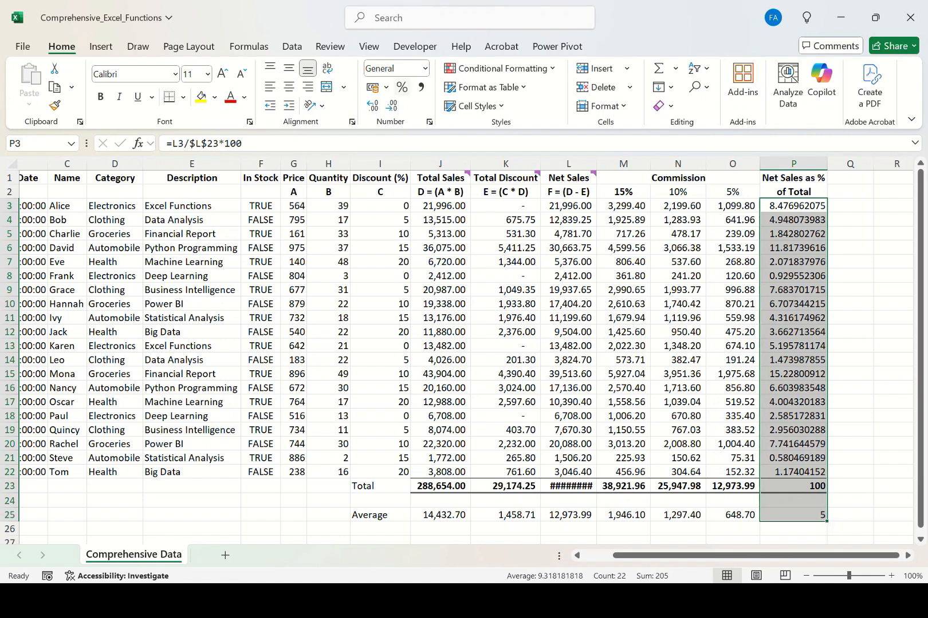
click(425, 68)
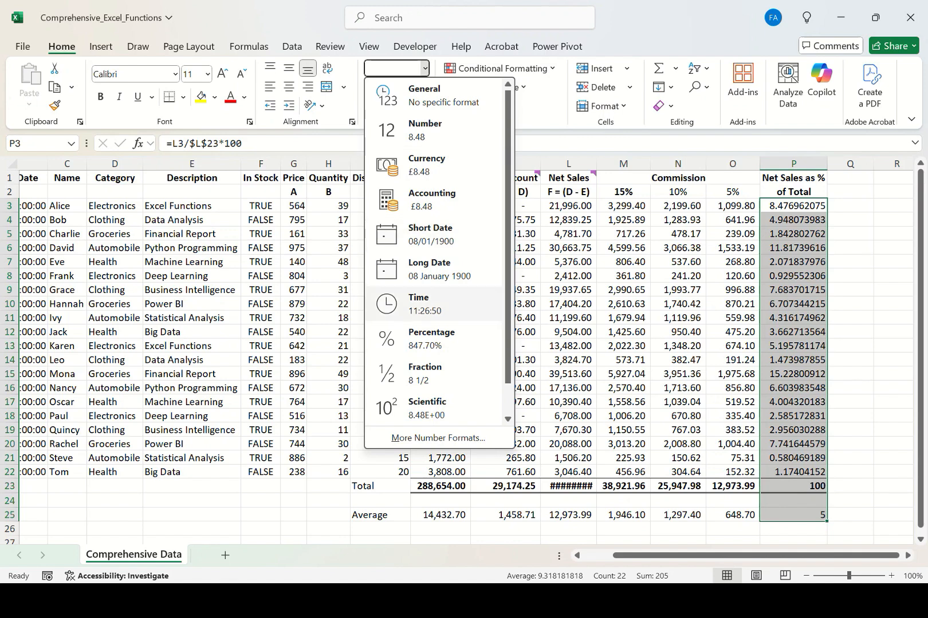
click(431, 339)
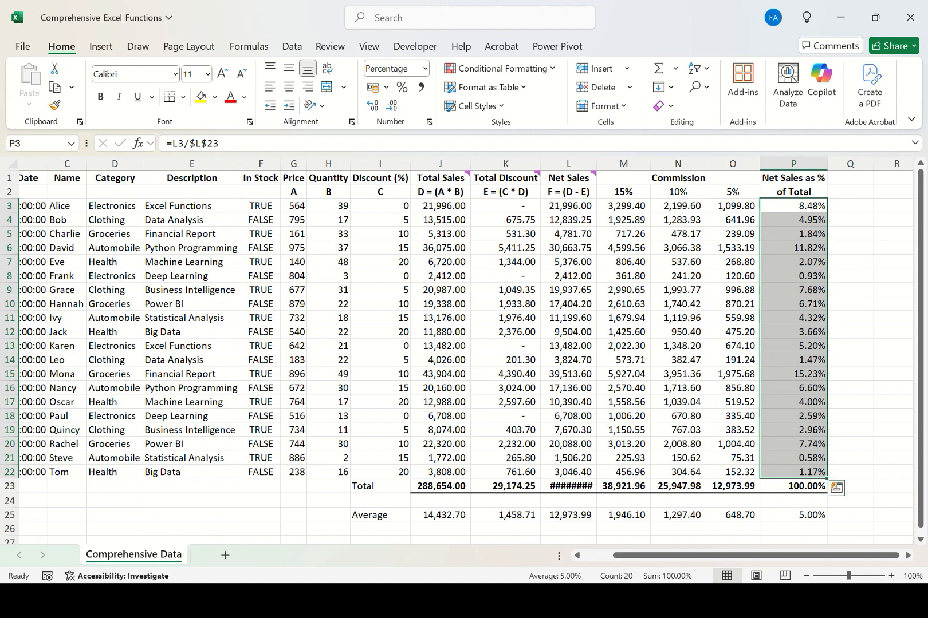
Decrease the decimal places of the percentages in P3:P23 to show whole numbers.
click(794, 486)
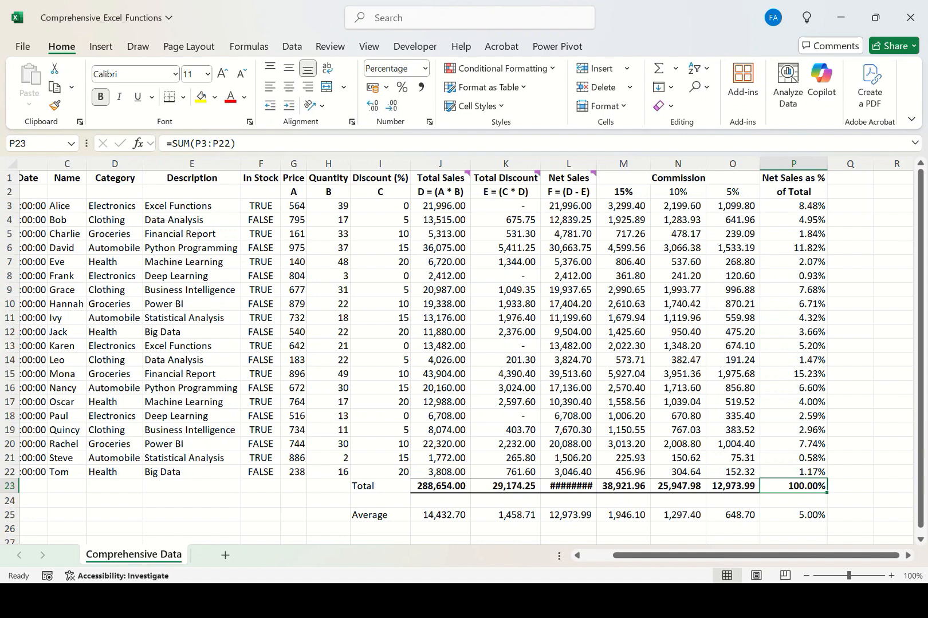
drag(793, 206, 793, 487)
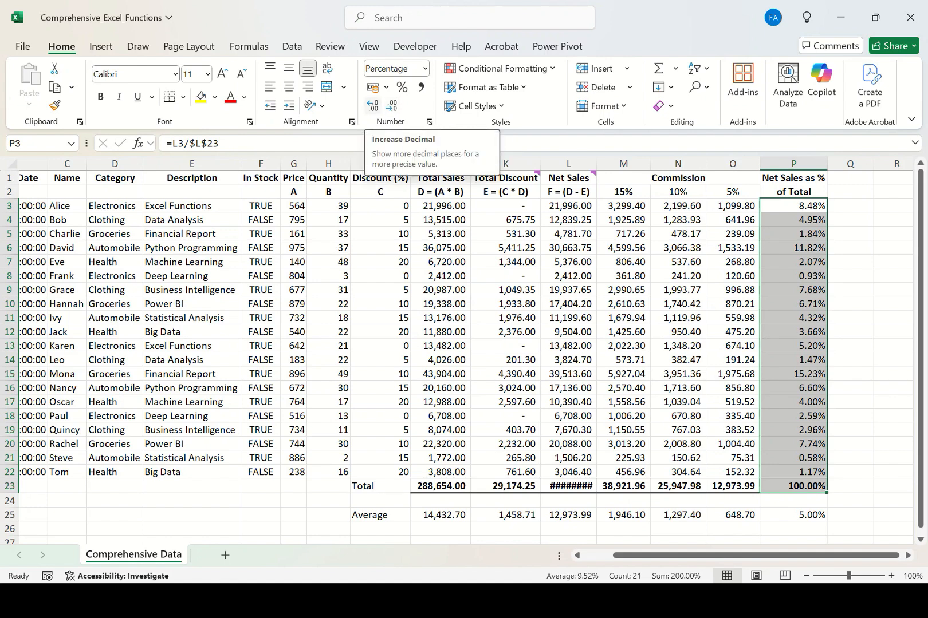
click(391, 106)
click(392, 106)
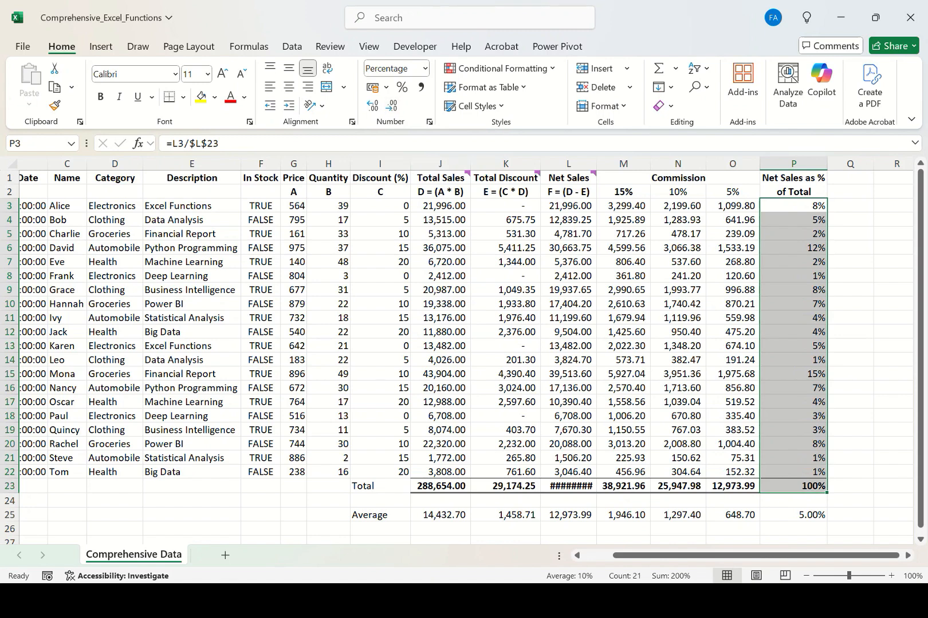
Review the percentage values down the Net Sales as % of Total column.
key(Down)
key(Up)
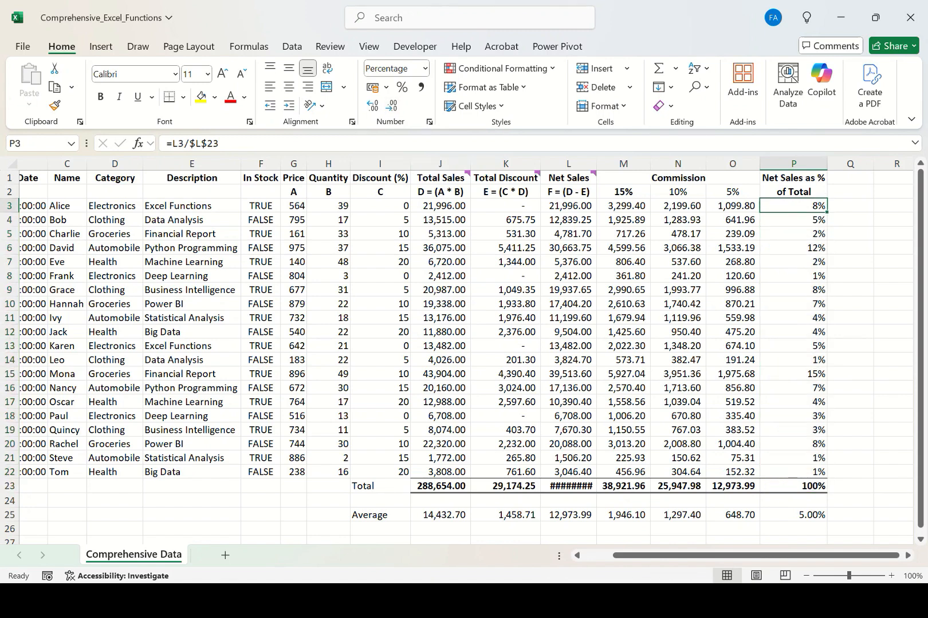
key(Down)
key(Down)
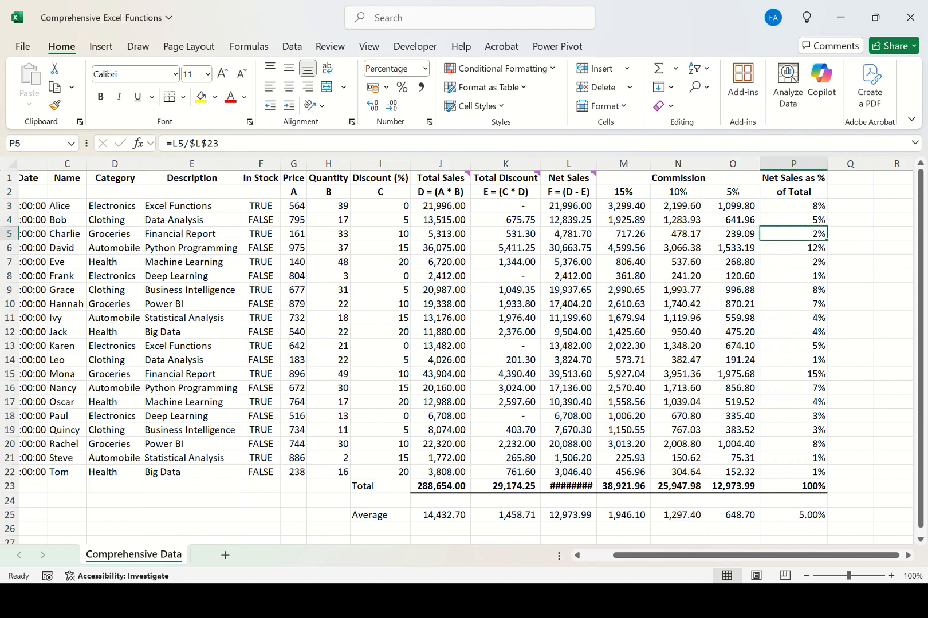
key(Down)
key(Down)
key(Down)
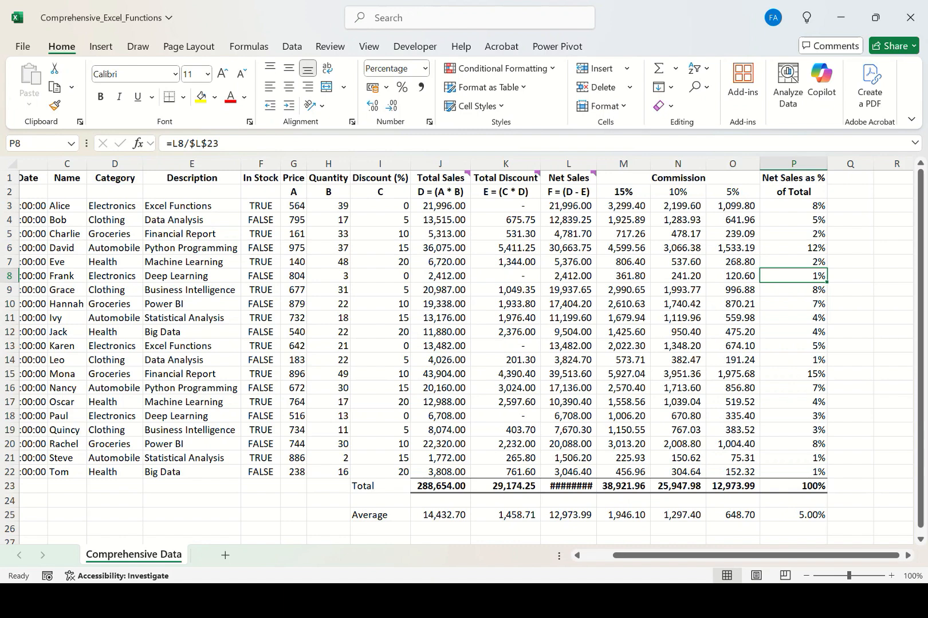
key(Up)
key(Up)
key(Up)
key(Up)
key(Up)
key(shift+Down)
key(shift+Down)
key(shift+Down)
key(shift+Down)
key(shift+Down)
key(shift+Down)
key(shift+Down)
key(shift+Down)
key(shift+Down)
key(shift+Down)
key(shift+Down)
key(shift+Down)
key(shift+Down)
key(shift+Down)
key(shift+Down)
key(shift+Down)
key(shift+Down)
key(shift+Down)
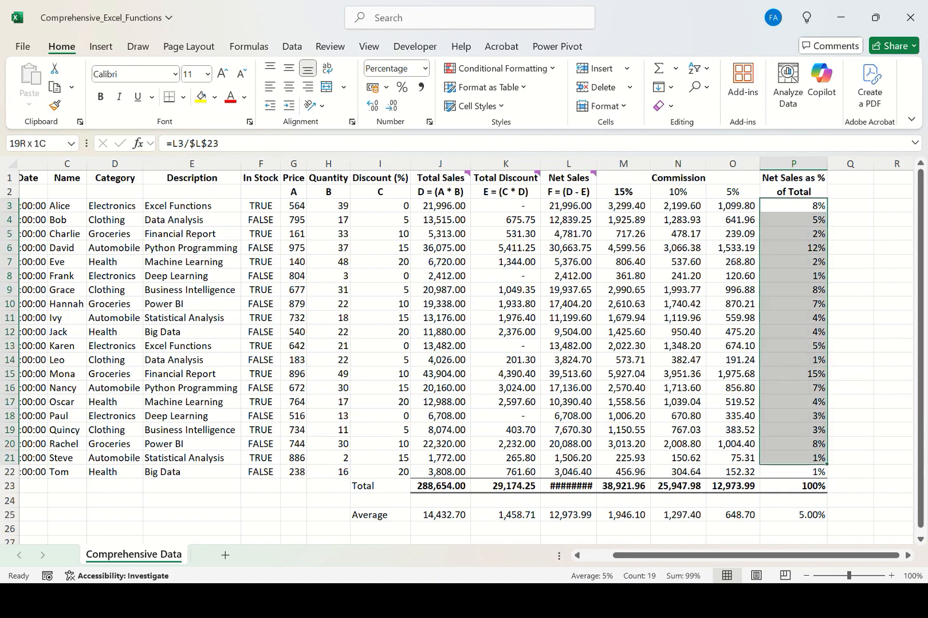
key(shift+Down)
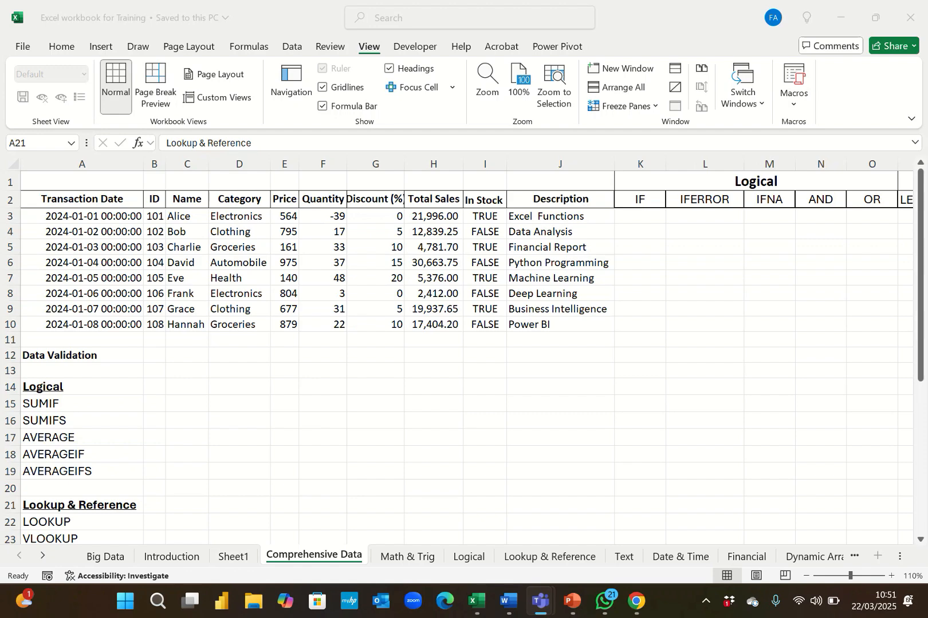
Switch to the Excel workbook for Training and look over its Comprehensive Data sheet.
key(alt+Tab)
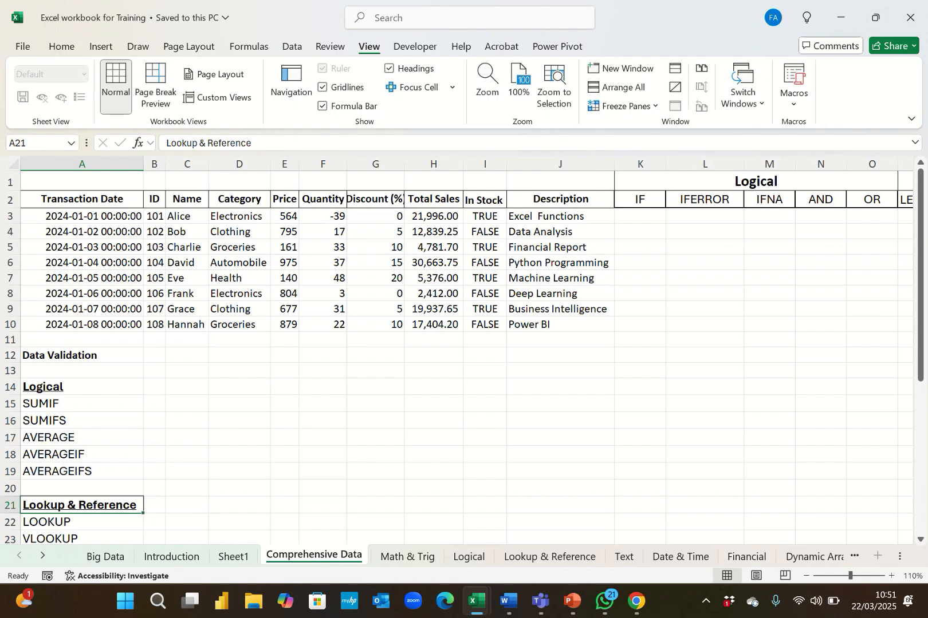
click(704, 232)
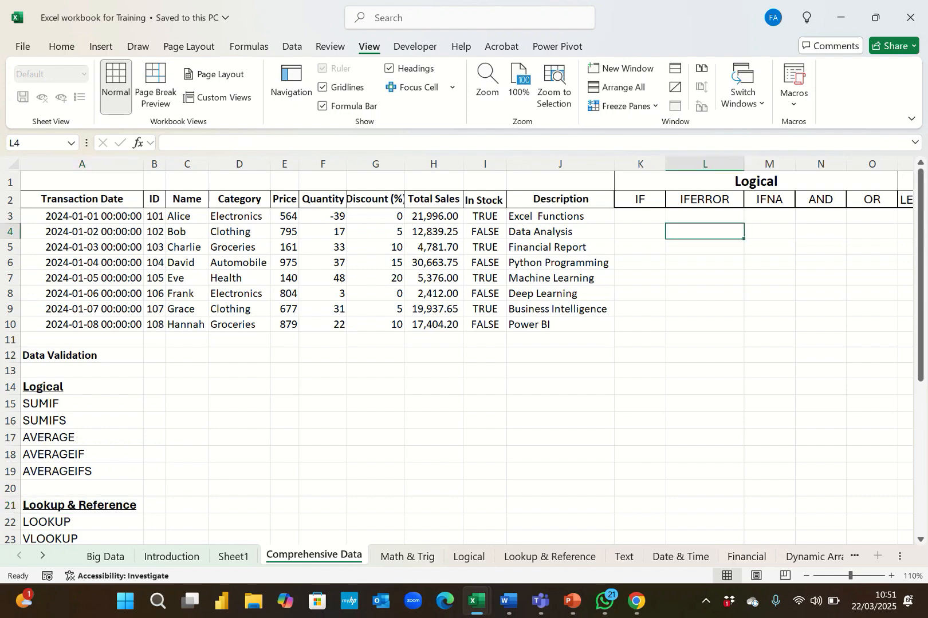
click(769, 232)
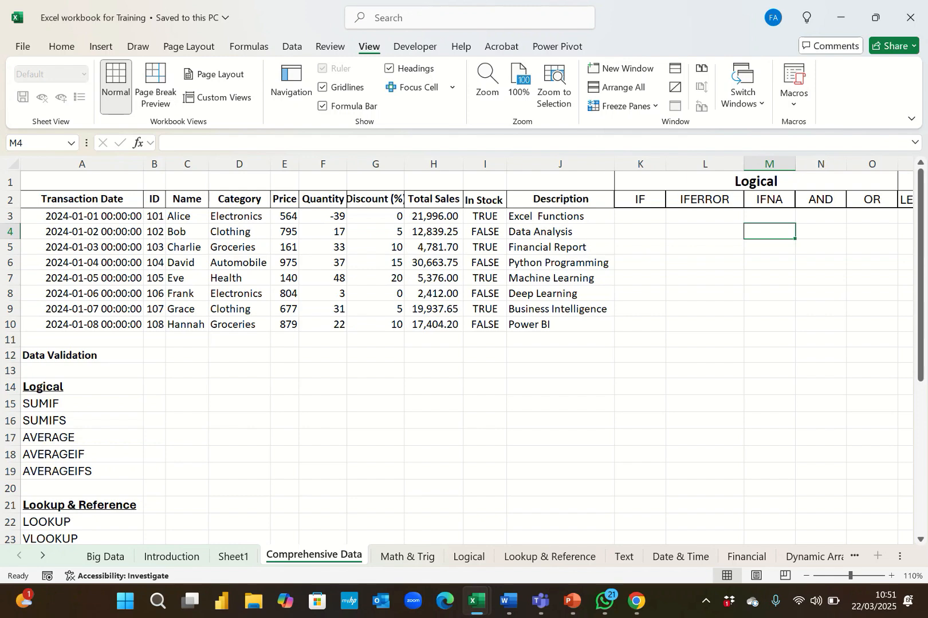
click(186, 324)
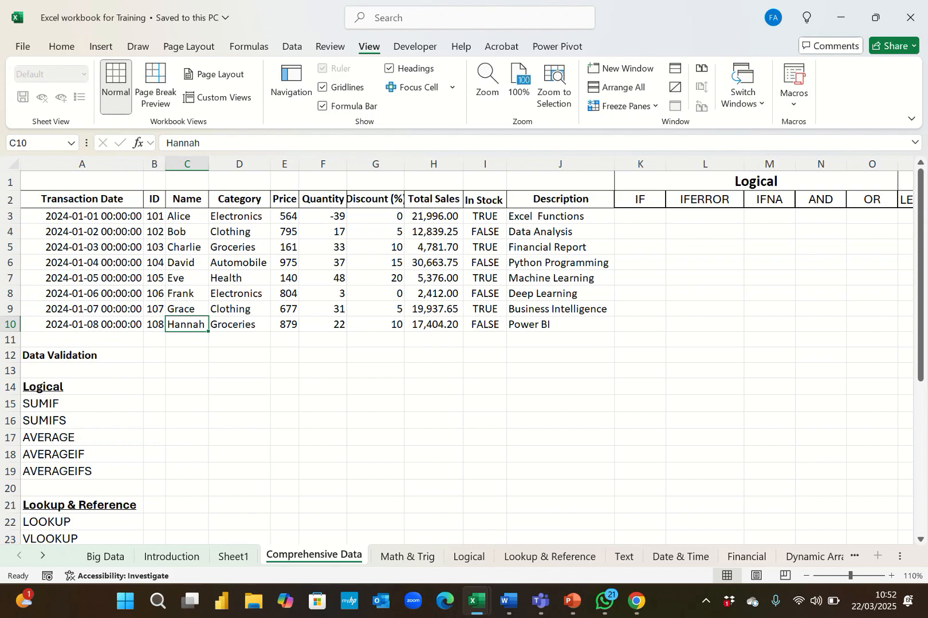
click(323, 216)
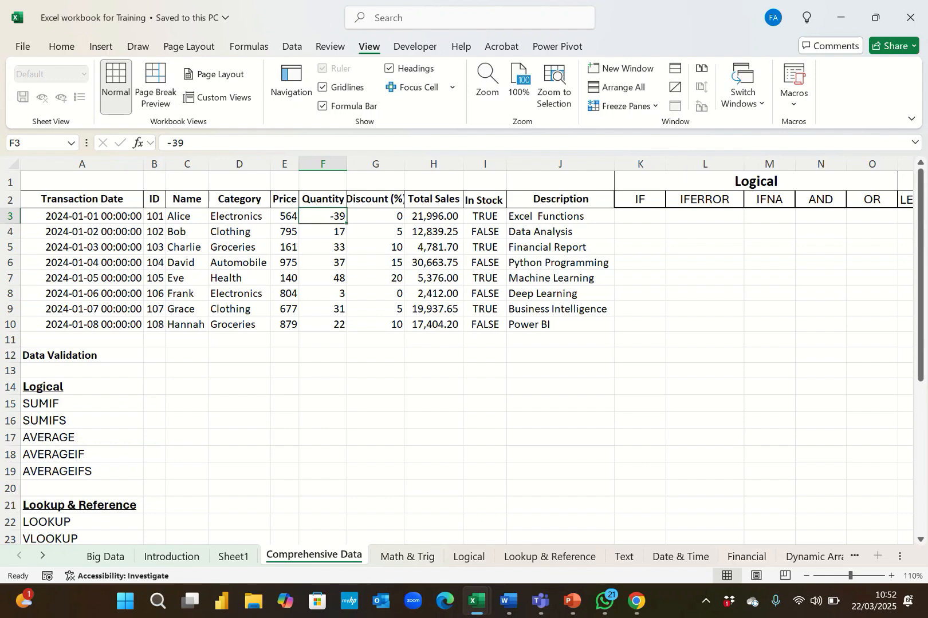
Remove the minus sign from the quantity in F3 so it becomes 39.
click(171, 142)
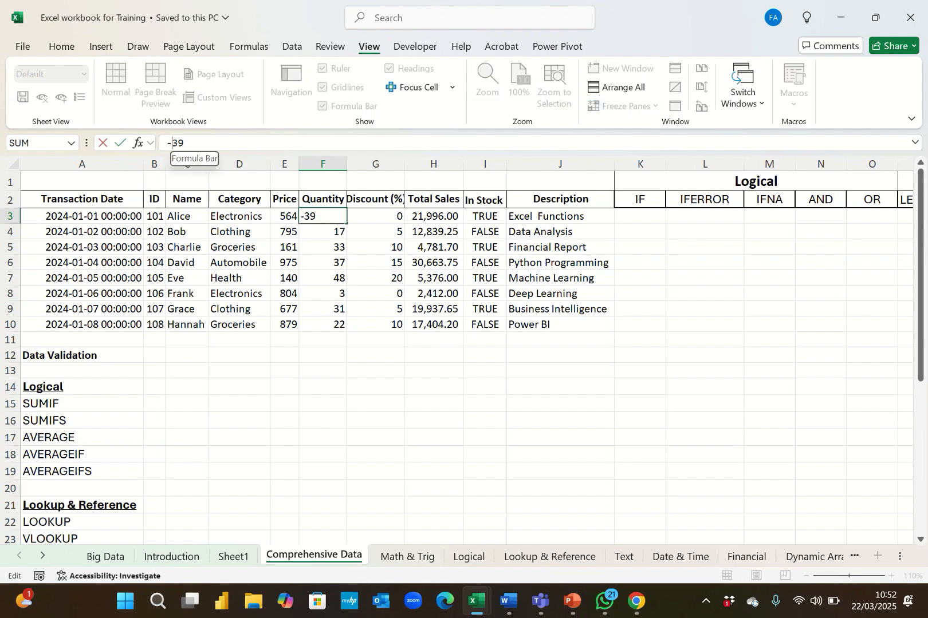
key(BackSpace)
click(323, 294)
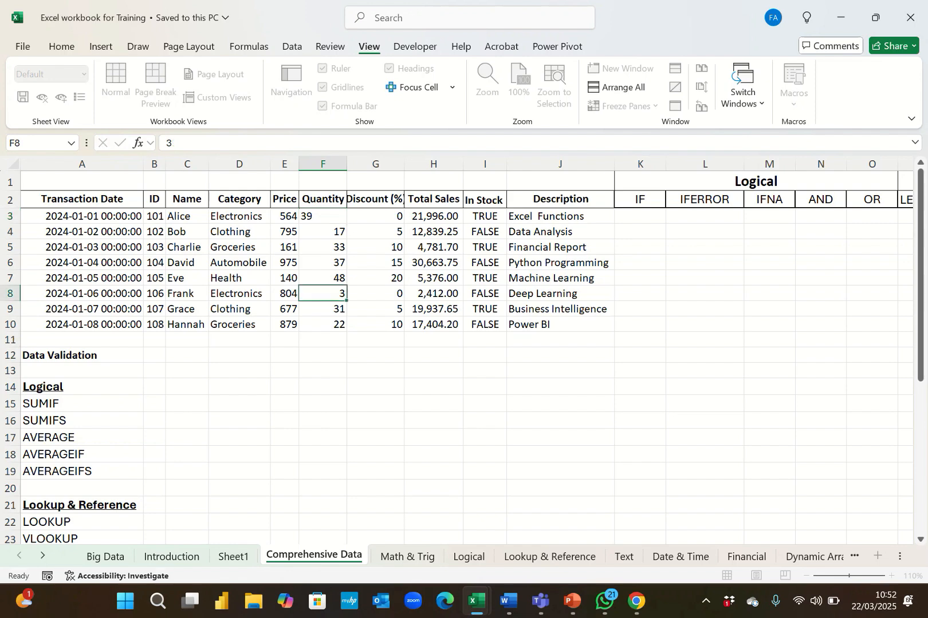
click(323, 216)
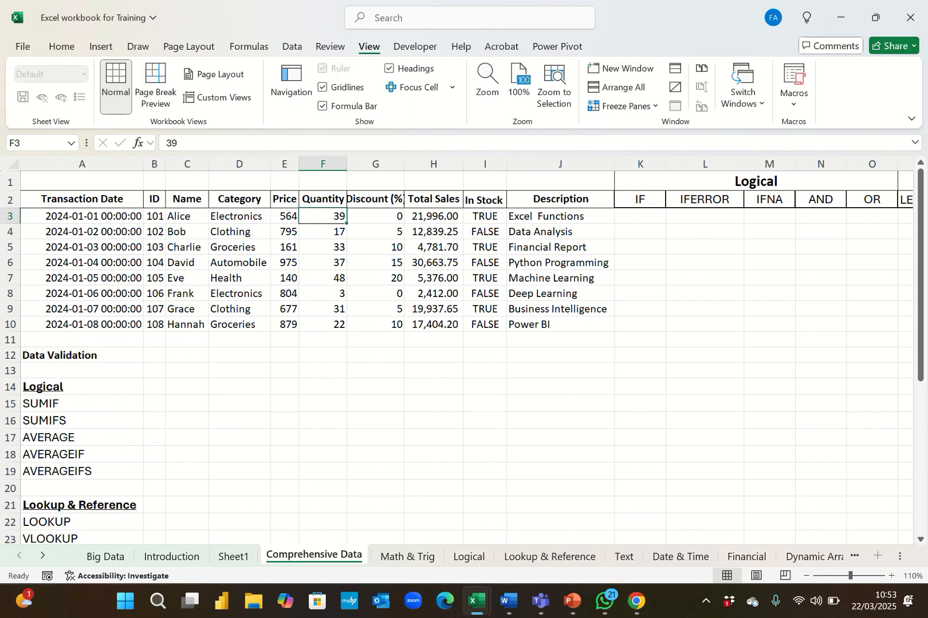
Examine the data table and the Logical and Text function headers across the top rows.
key(Down)
key(Right)
key(Right)
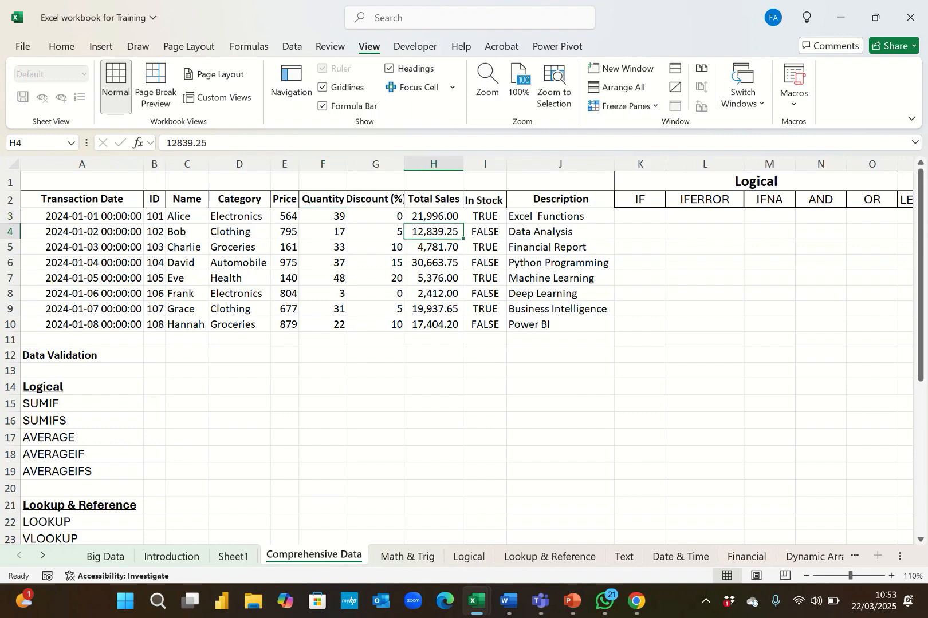
key(Left)
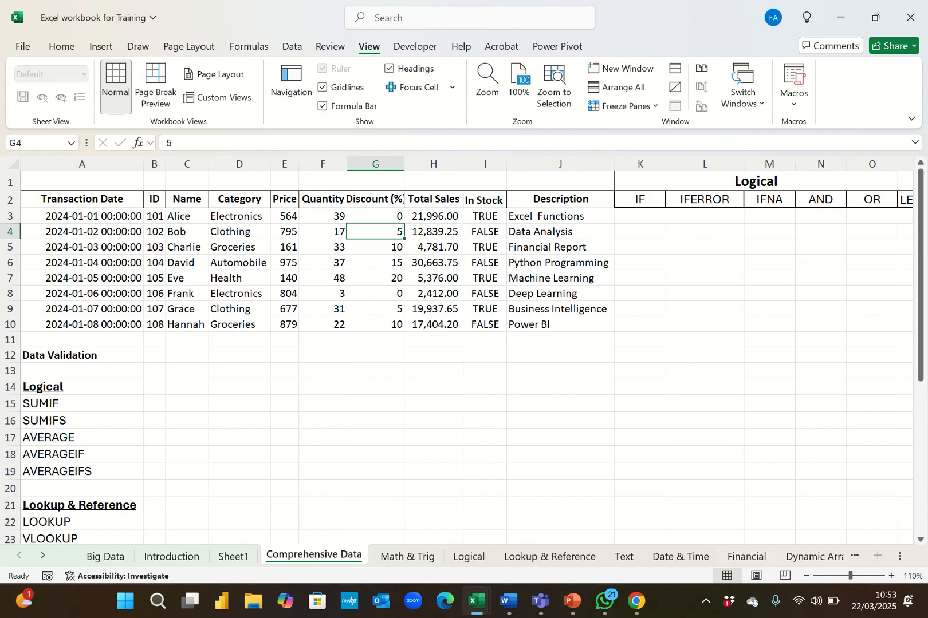
key(Right)
key(Right)
key(Right)
key(Right)
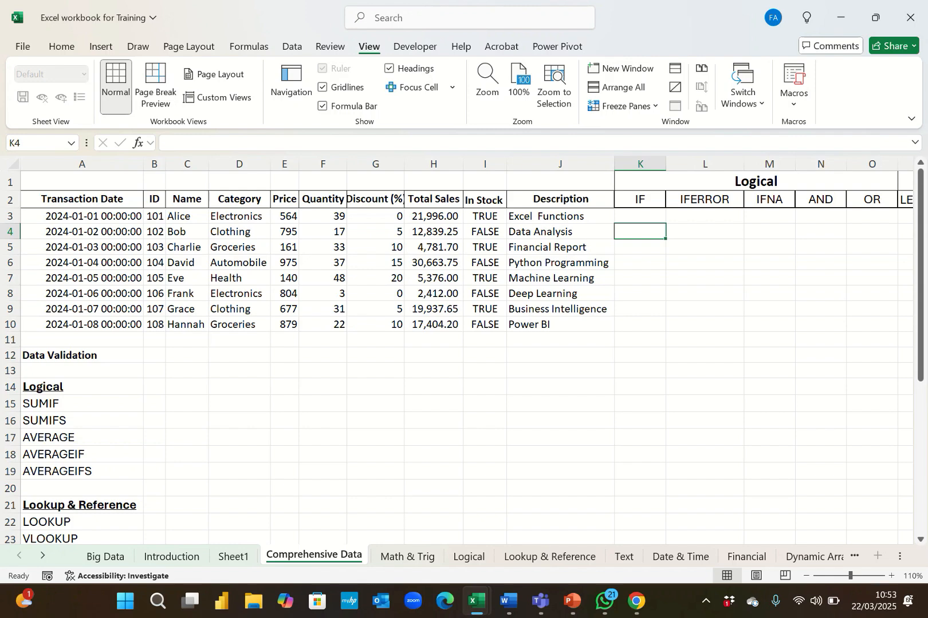
click(755, 181)
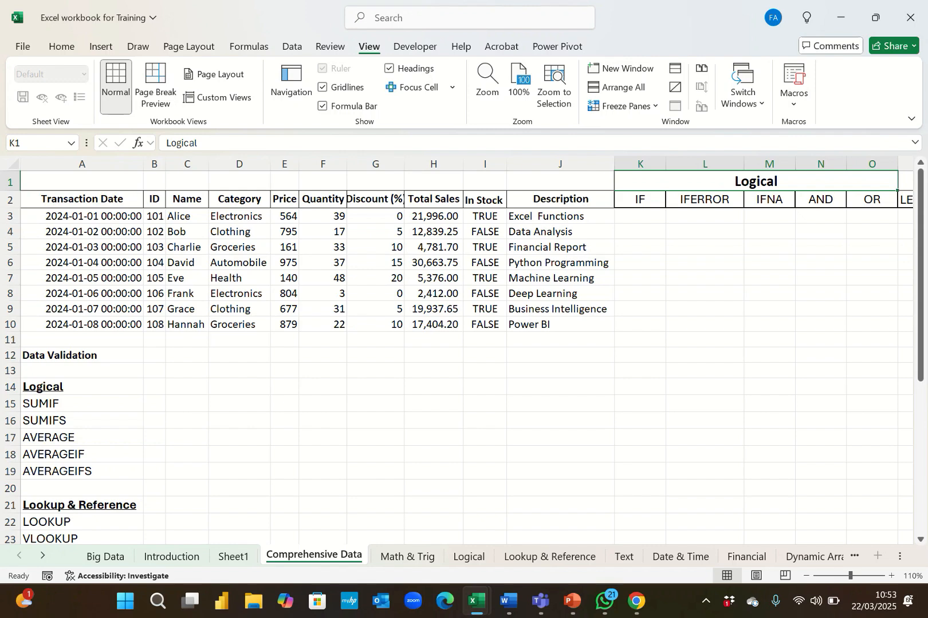
key(Right)
key(Right)
key(Right)
key(Right)
key(Right)
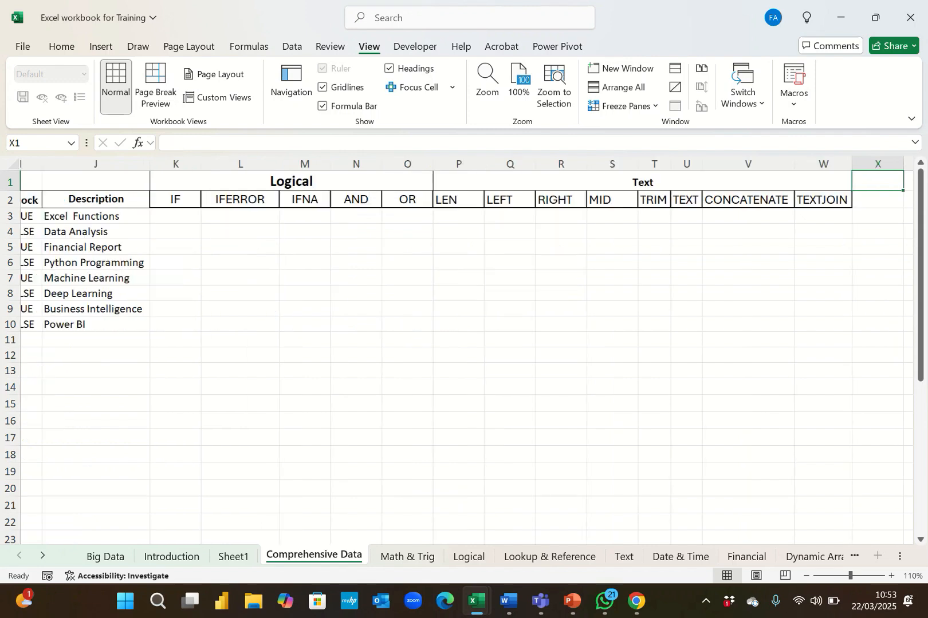
key(Left)
key(Left)
key(Left)
key(Left)
key(Left)
key(Left)
key(Left)
key(Left)
key(Left)
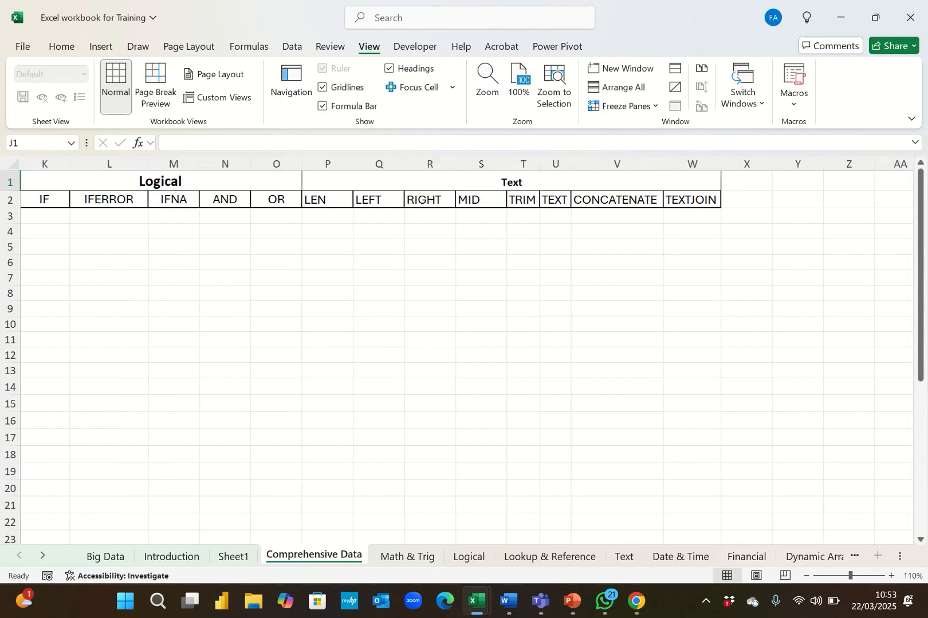
key(Left)
key(Left)
key(Left)
key(Left)
key(Left)
key(Left)
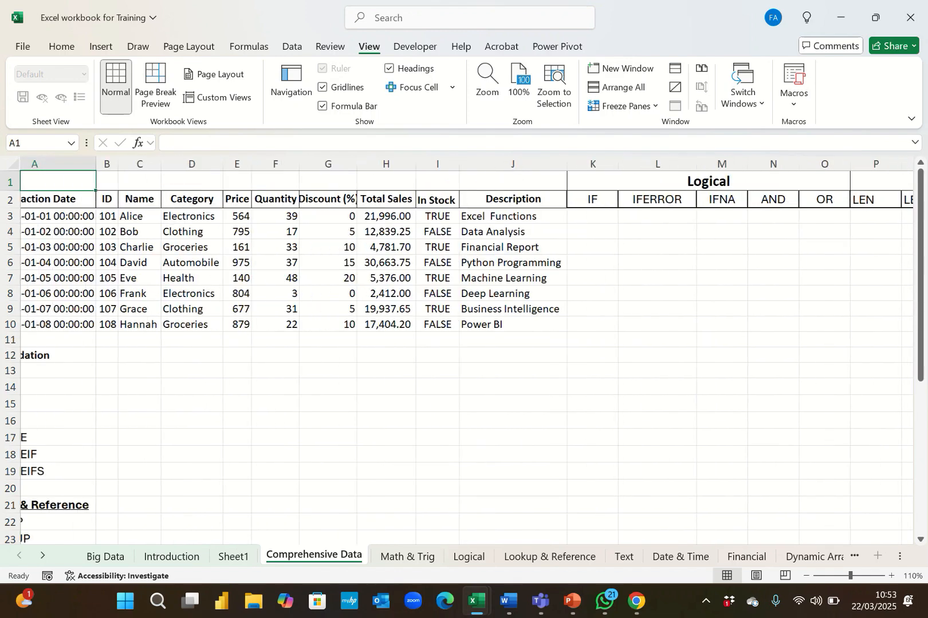
Scroll through the list of function categories in column A and back to the table headers.
key(Down)
key(Down)
key(Down)
key(Down)
key(Down)
key(Down)
key(Down)
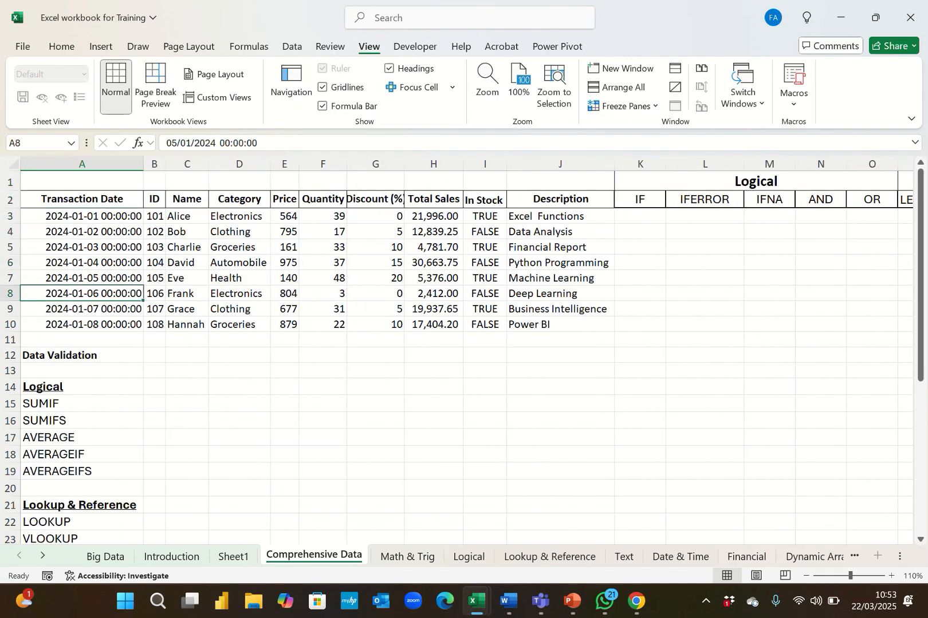
key(Down)
key(Down)
key(Down)
key(Down)
key(Down)
key(Down)
key(Down)
key(Down)
key(Down)
key(Down)
key(Down)
key(Down)
key(Down)
key(Down)
key(Down)
key(Down)
key(Down)
key(Down)
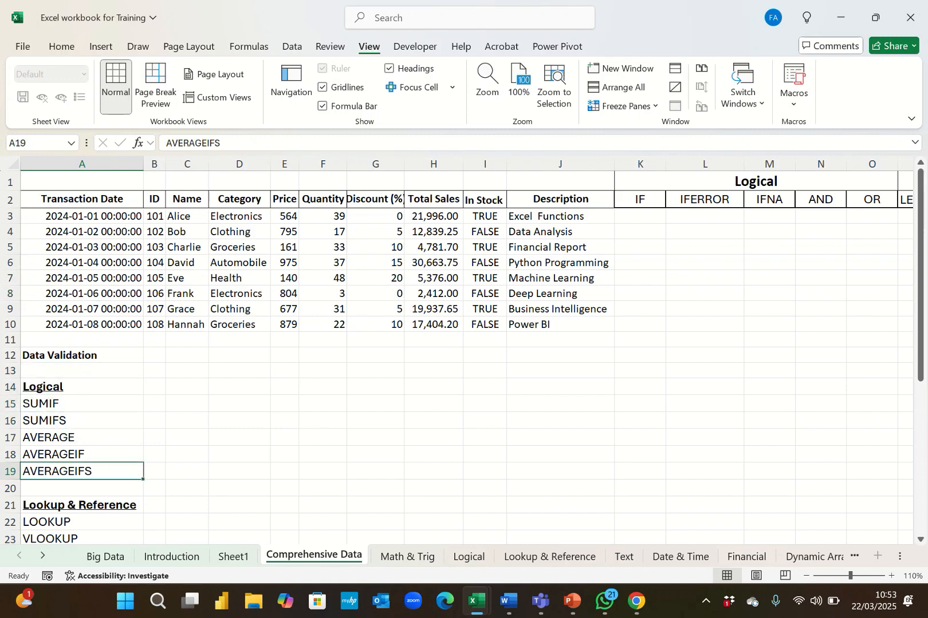
key(Down)
key(Down)
key(Down)
key(Down)
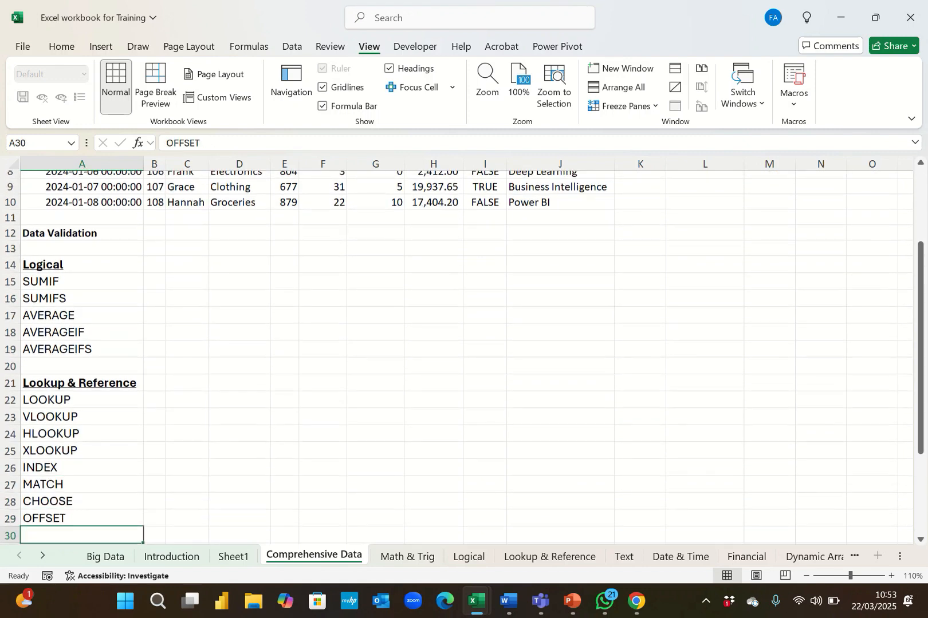
key(Down)
key(Down)
key(Down)
key(Down)
key(Down)
key(Down)
key(Down)
key(Up)
key(Up)
key(Up)
key(Up)
key(Up)
key(Up)
key(Up)
key(Up)
key(Up)
key(Up)
key(Up)
key(Up)
key(Up)
key(Up)
key(Up)
key(Up)
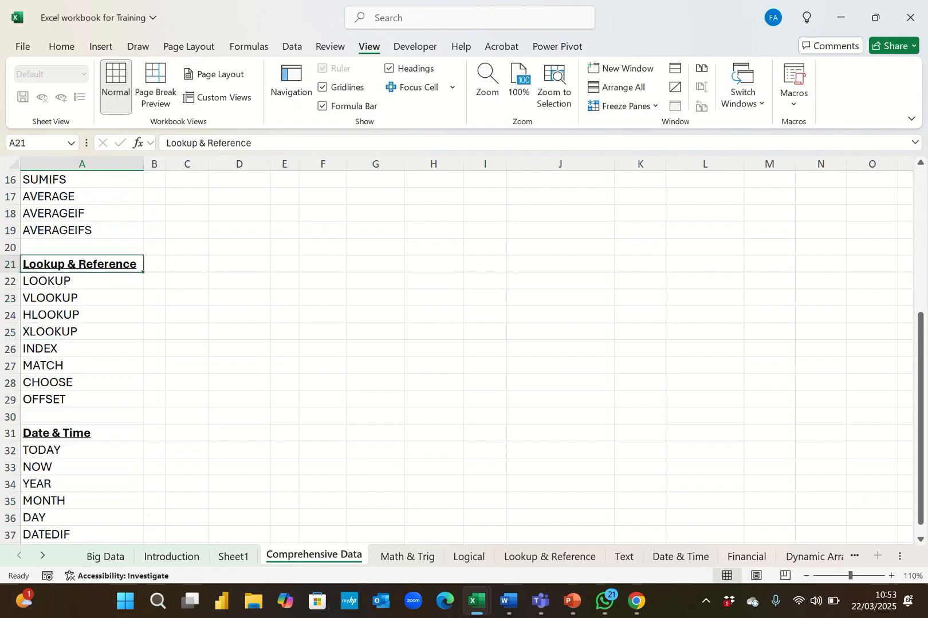
key(Up)
key(Up)
key(Up)
key(Up)
key(Up)
key(Up)
key(Up)
key(Up)
key(Up)
key(Up)
key(Up)
key(Up)
key(Up)
key(Up)
key(Up)
key(Up)
key(Up)
key(Up)
key(Up)
key(Up)
key(Down)
key(Down)
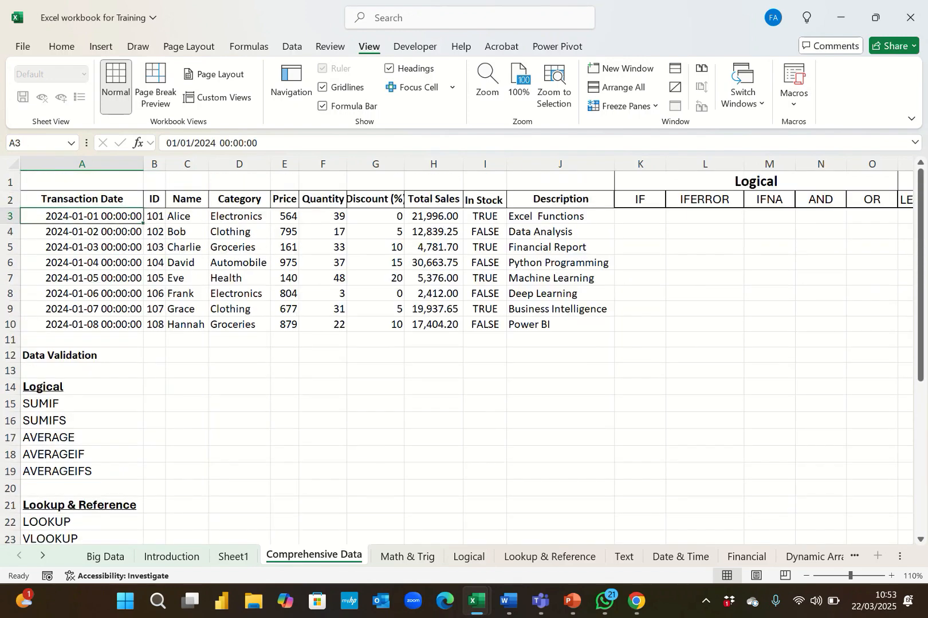
key(Up)
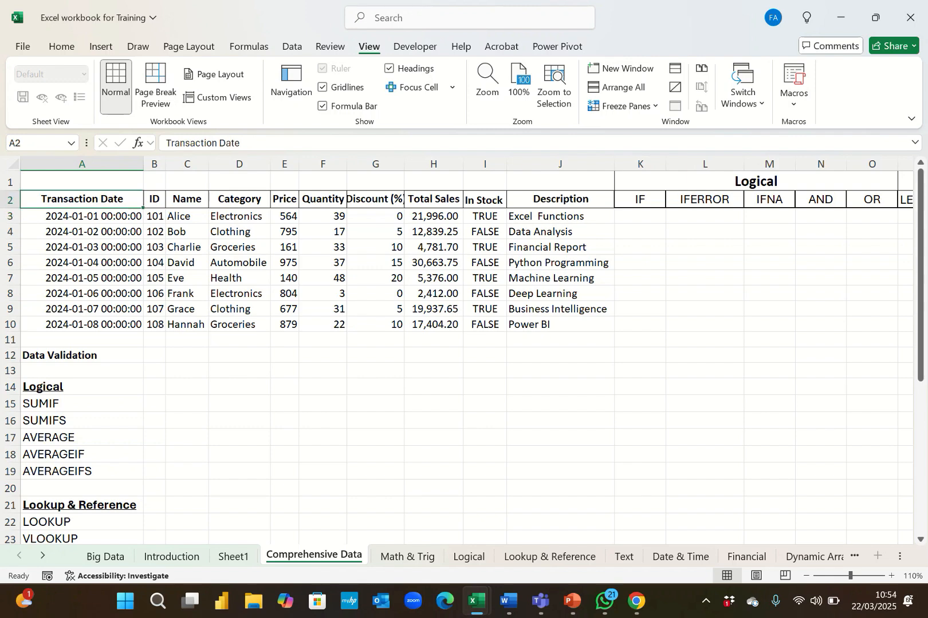
click(560, 200)
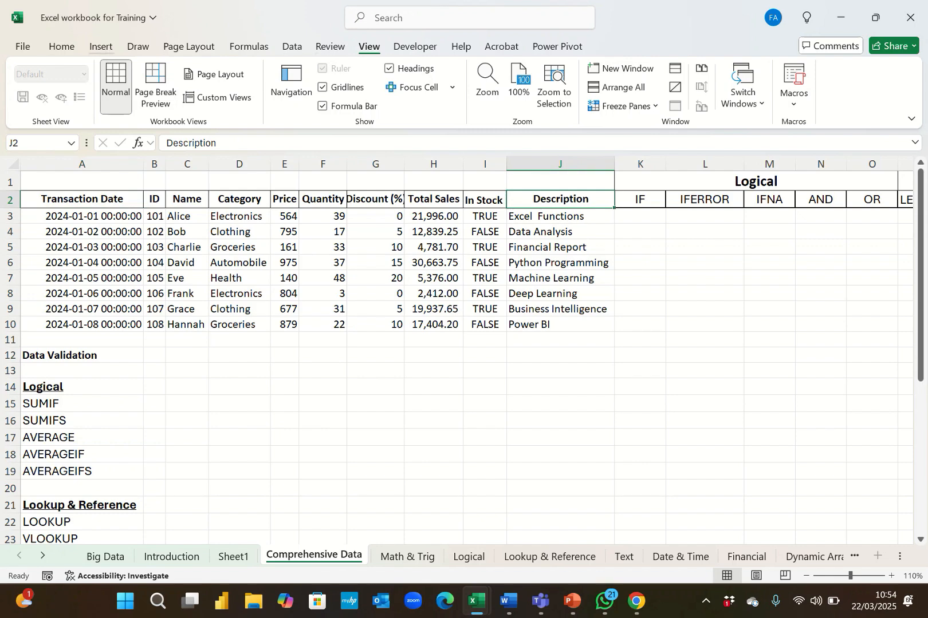
click(61, 46)
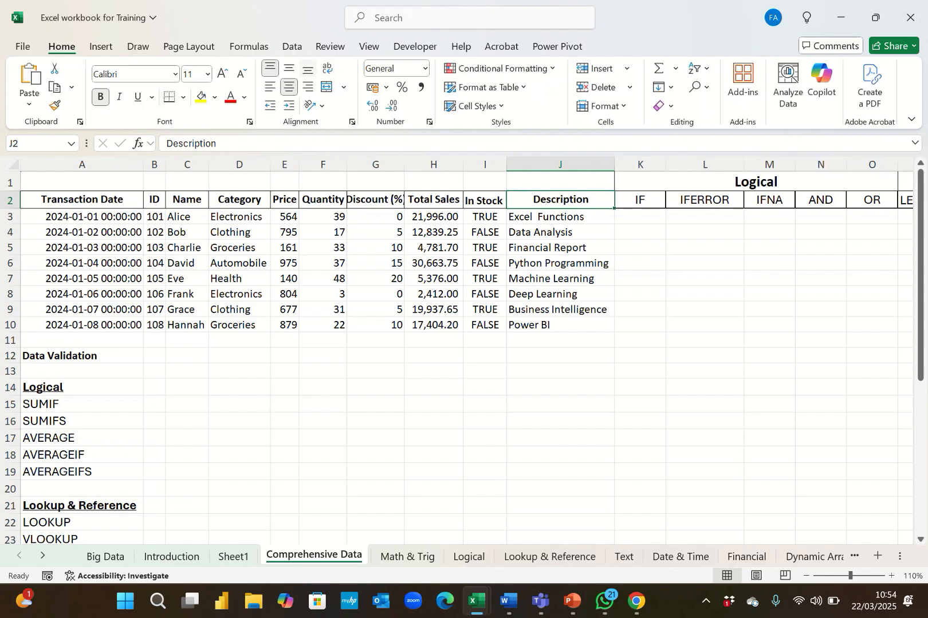
click(292, 46)
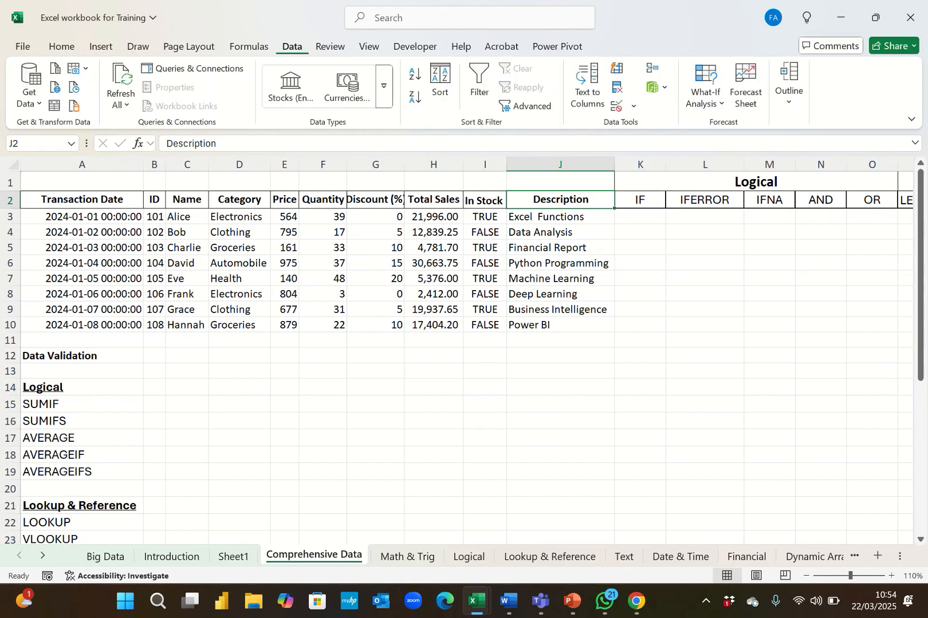
click(369, 46)
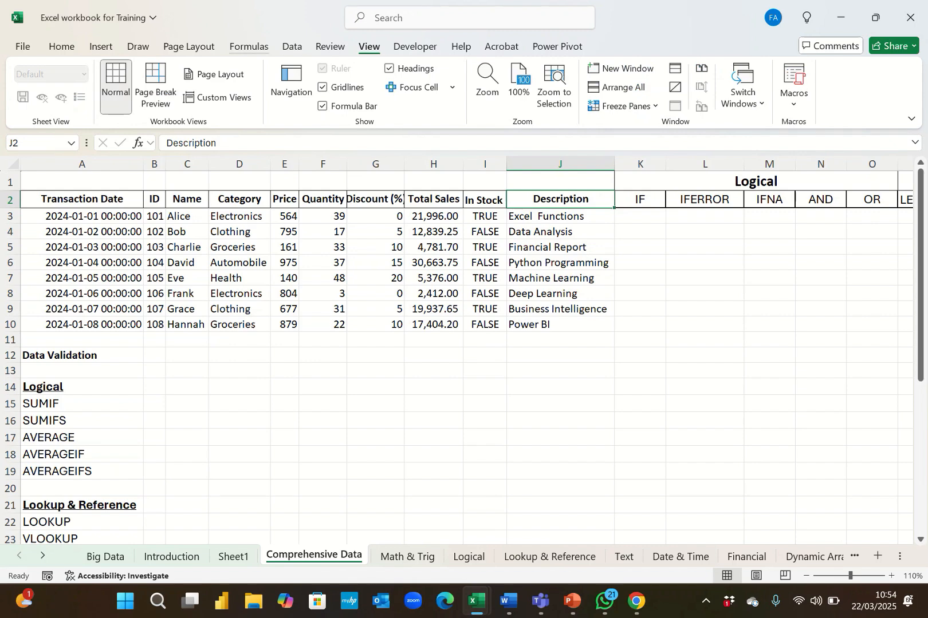
click(61, 46)
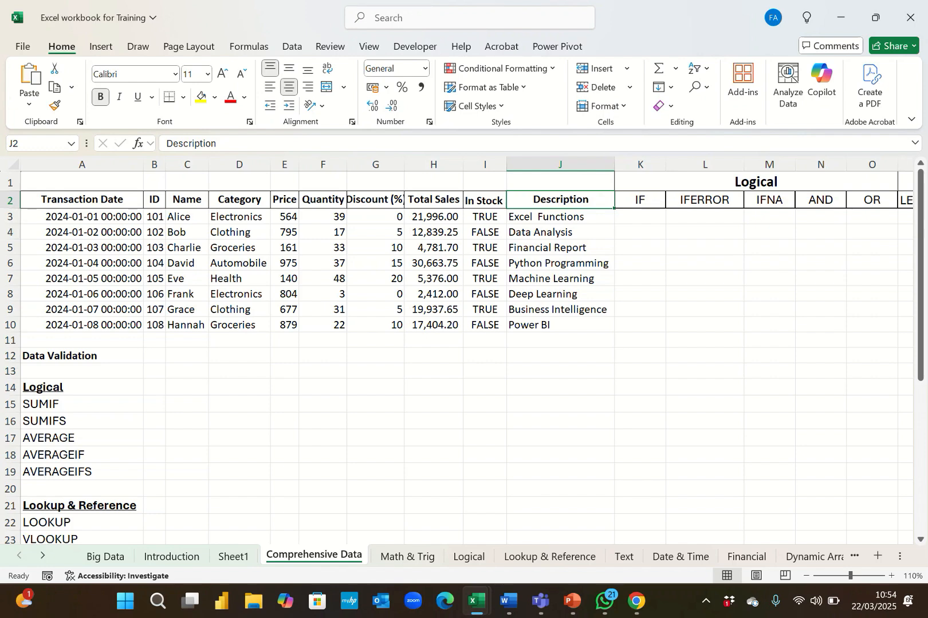
Select the header row, the Description column and cells under the IF header to inspect the table layout.
click(10, 200)
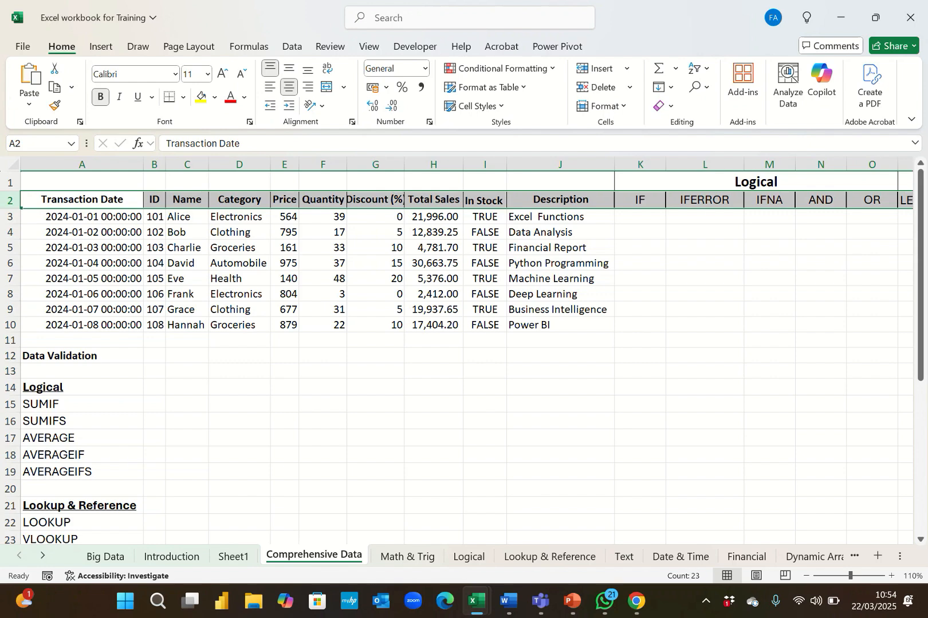
click(560, 165)
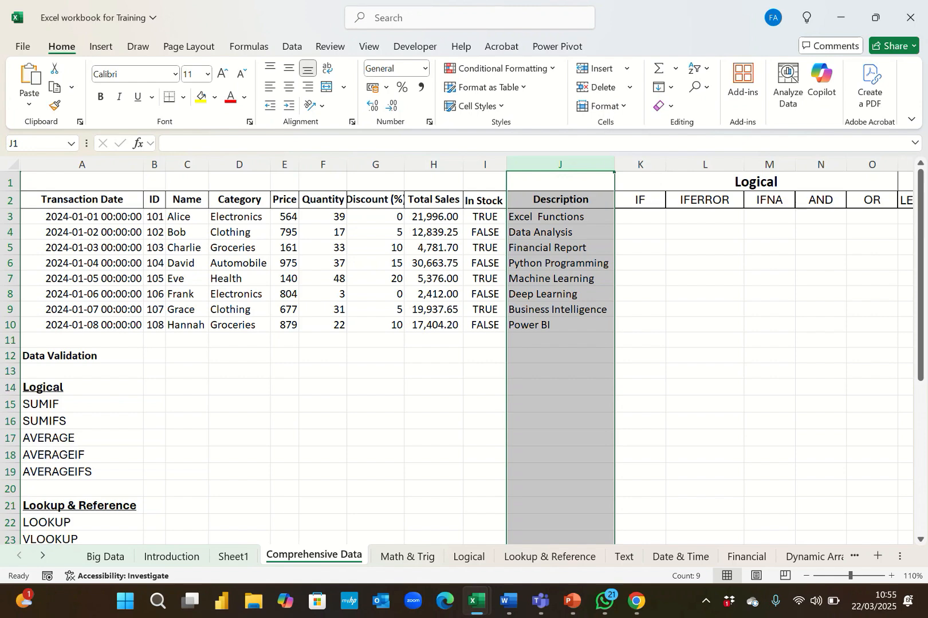
click(640, 217)
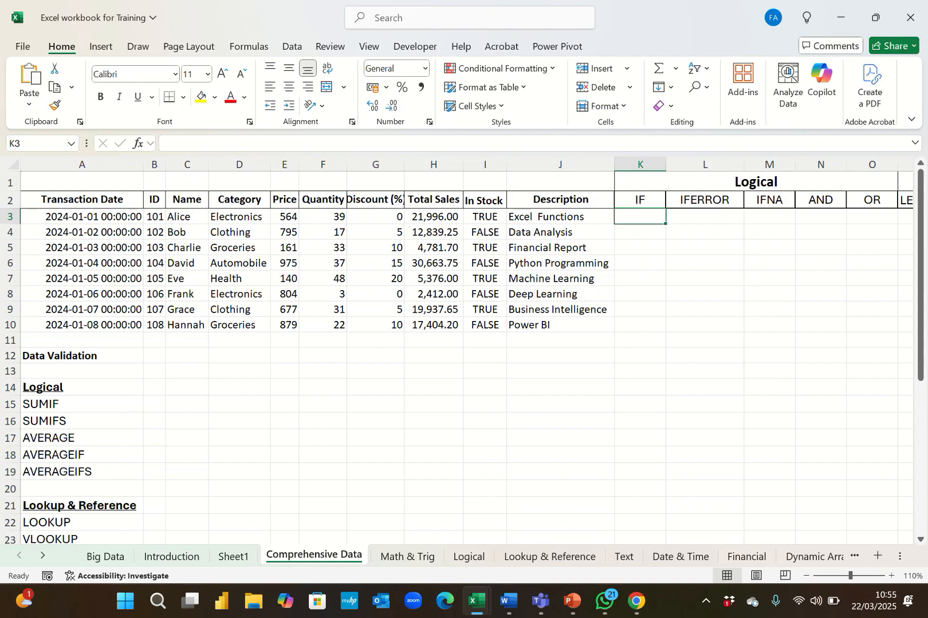
click(640, 248)
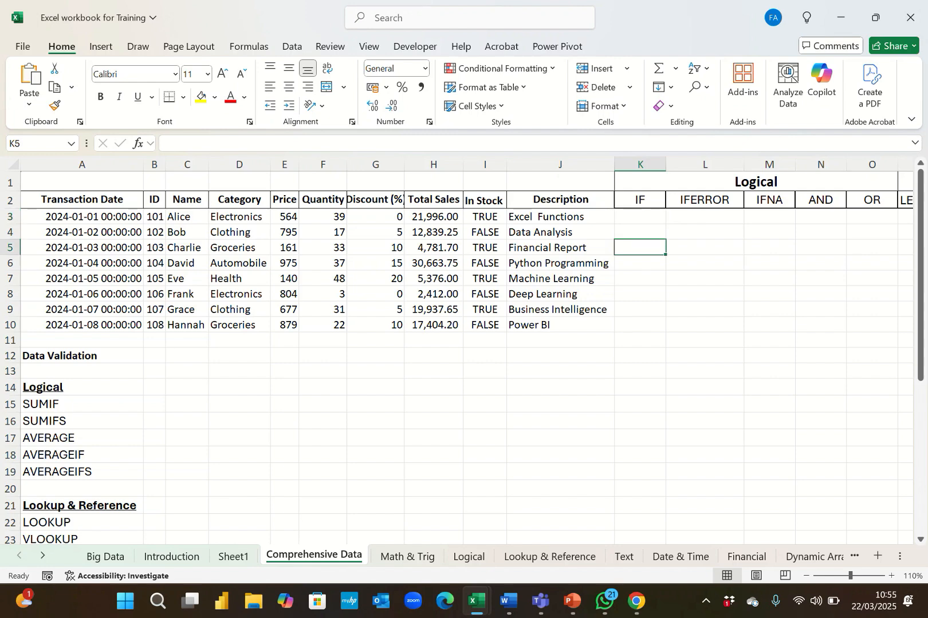
click(640, 200)
click(11, 200)
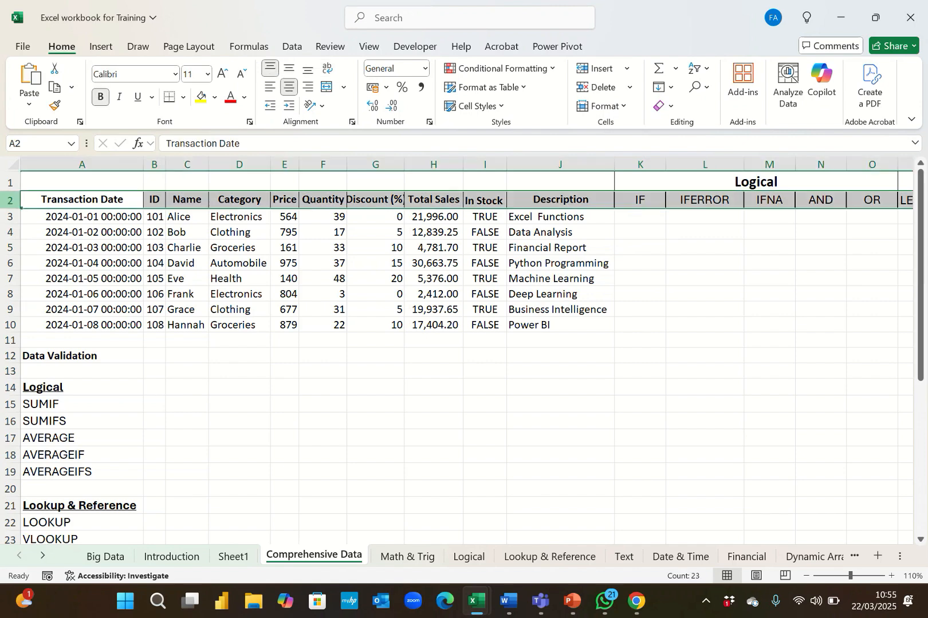
click(560, 164)
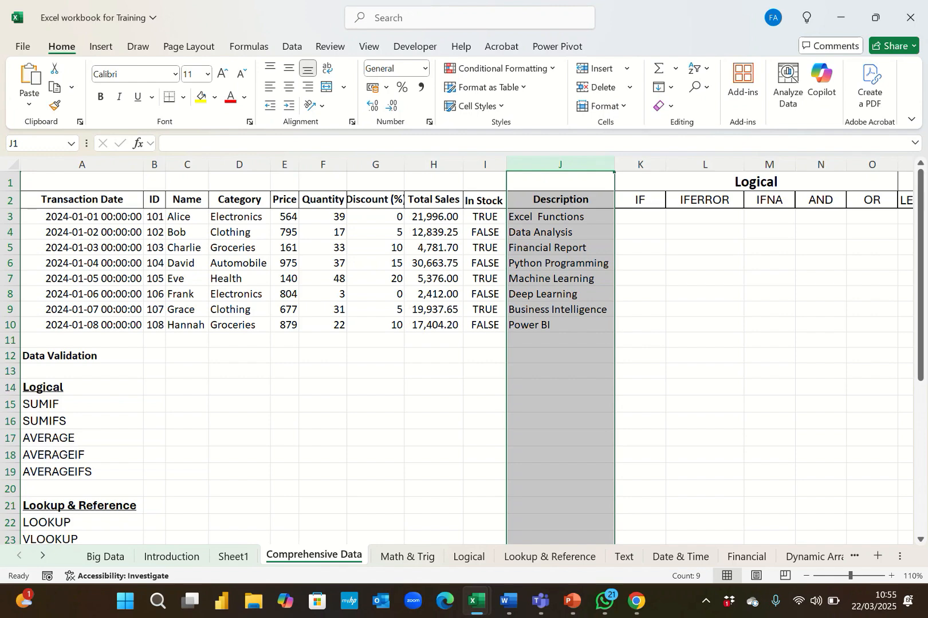
Browse across the columns to the right to view the Text function headers.
key(Right)
key(Right)
key(Right)
key(Right)
key(Right)
key(Right)
key(Right)
key(Right)
key(Right)
key(Right)
key(Right)
key(Right)
key(Right)
key(Right)
key(Right)
key(Right)
key(Right)
key(Right)
key(Right)
key(Right)
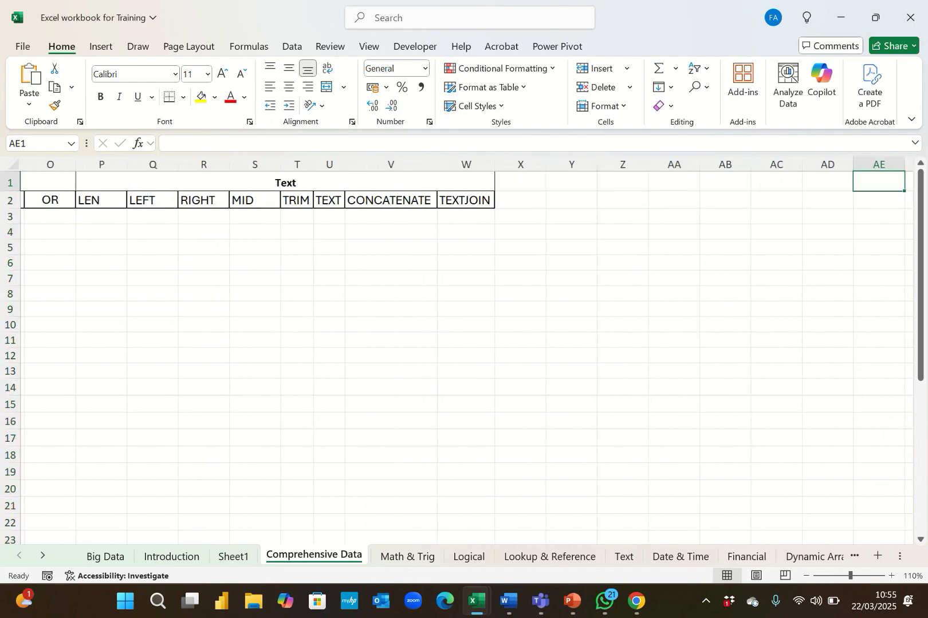
key(Right)
key(Right)
key(Right)
key(Right)
key(Left)
key(Left)
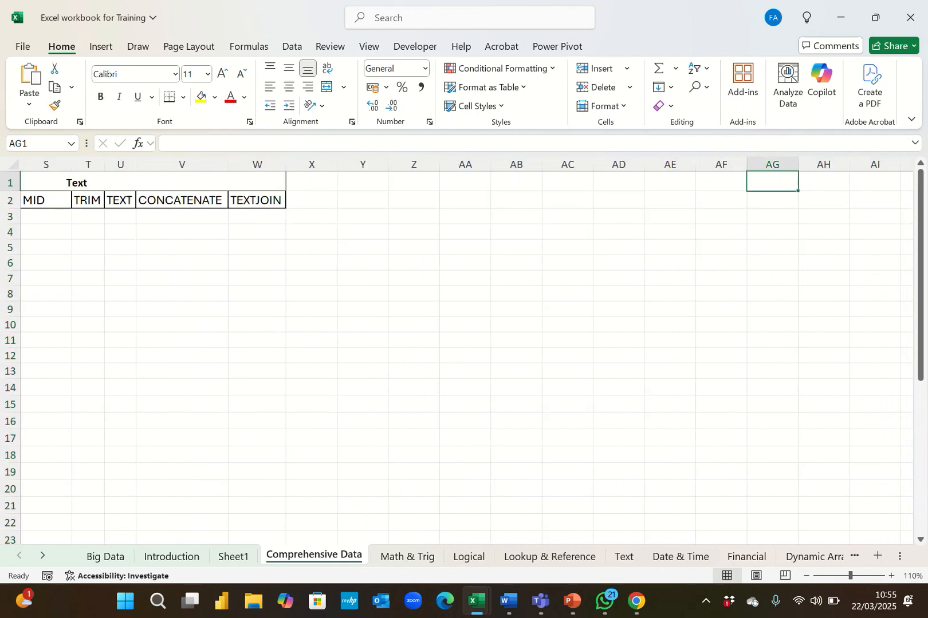
Return to cell A1 and scroll down through the Lookup and Date & Time category lists and back.
key(ctrl+Home)
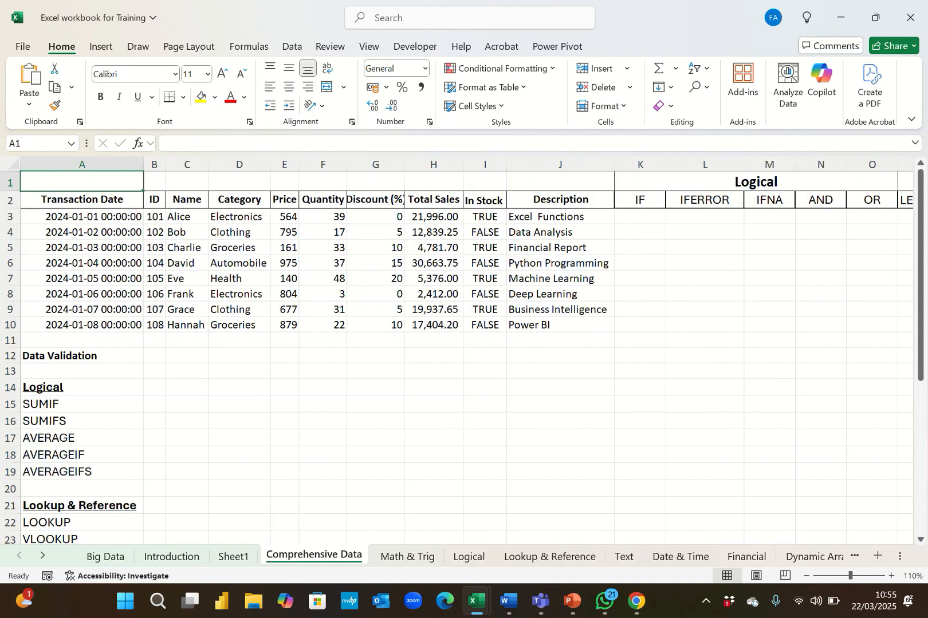
key(Down)
key(Down)
key(Down)
key(Down)
key(Down)
key(Down)
key(Down)
key(Down)
key(Down)
key(Down)
key(Down)
key(Down)
key(Down)
key(Down)
key(Down)
key(Down)
key(Down)
key(Down)
key(Down)
key(Down)
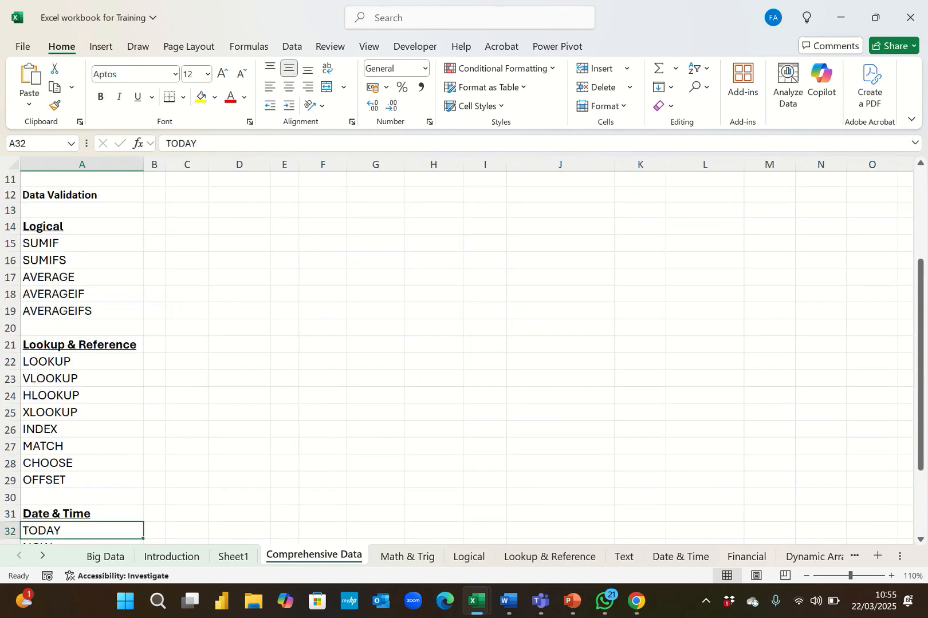
key(Down)
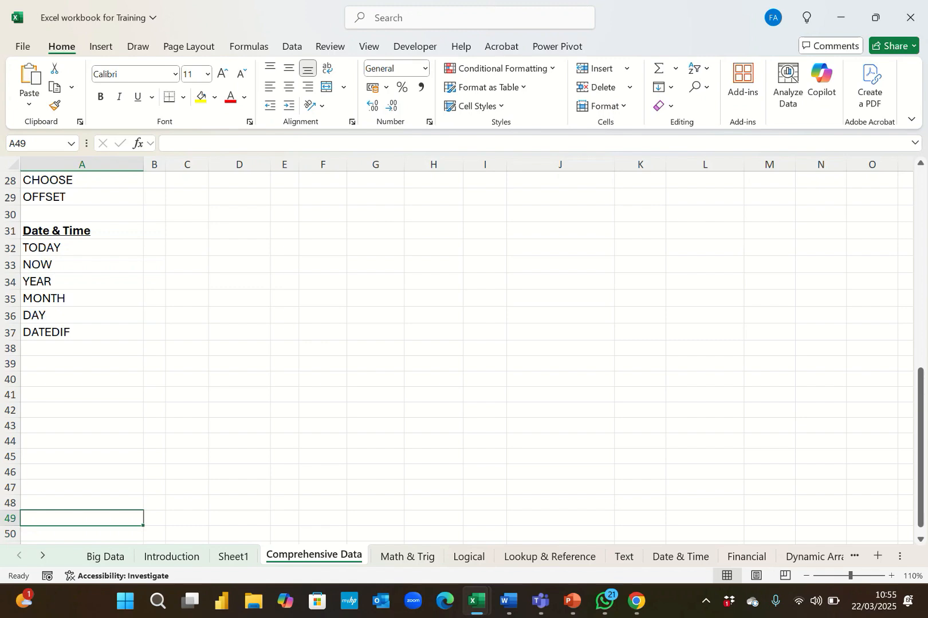
key(Up)
key(Up)
key(Up)
key(Up)
key(Up)
key(Up)
key(Up)
key(Up)
key(Up)
key(Up)
key(Up)
key(Up)
key(Up)
key(Up)
key(Up)
key(Up)
key(Up)
key(Up)
key(Up)
key(Up)
key(Up)
key(Up)
key(Up)
key(Up)
key(Up)
key(Up)
key(Up)
key(Up)
key(Up)
key(Up)
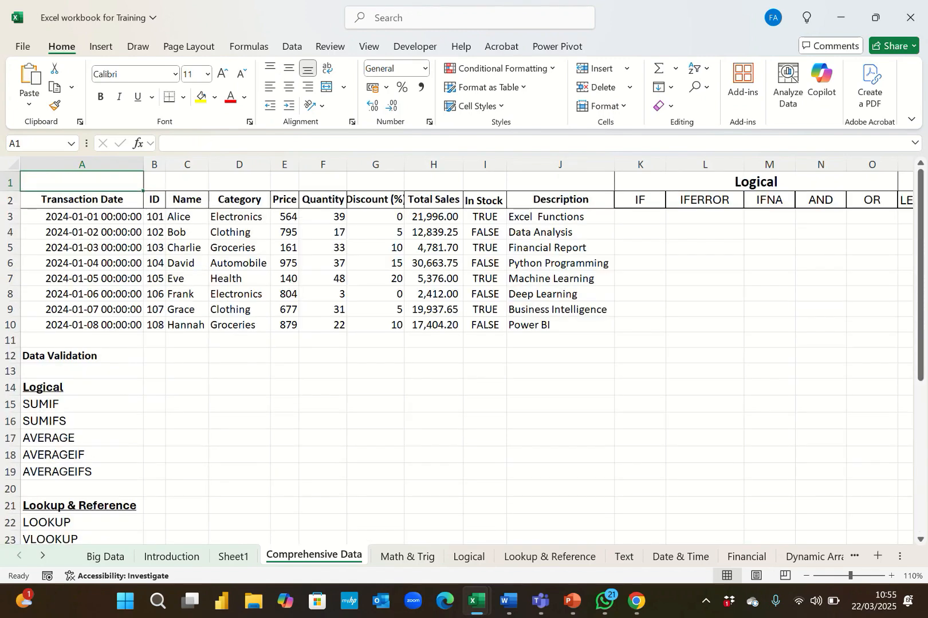
click(640, 217)
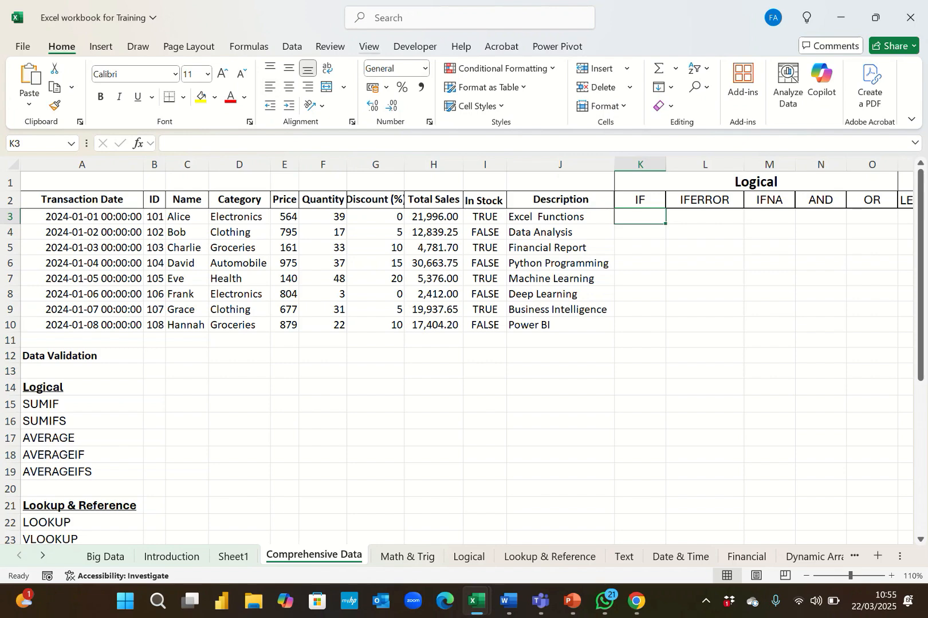
click(369, 46)
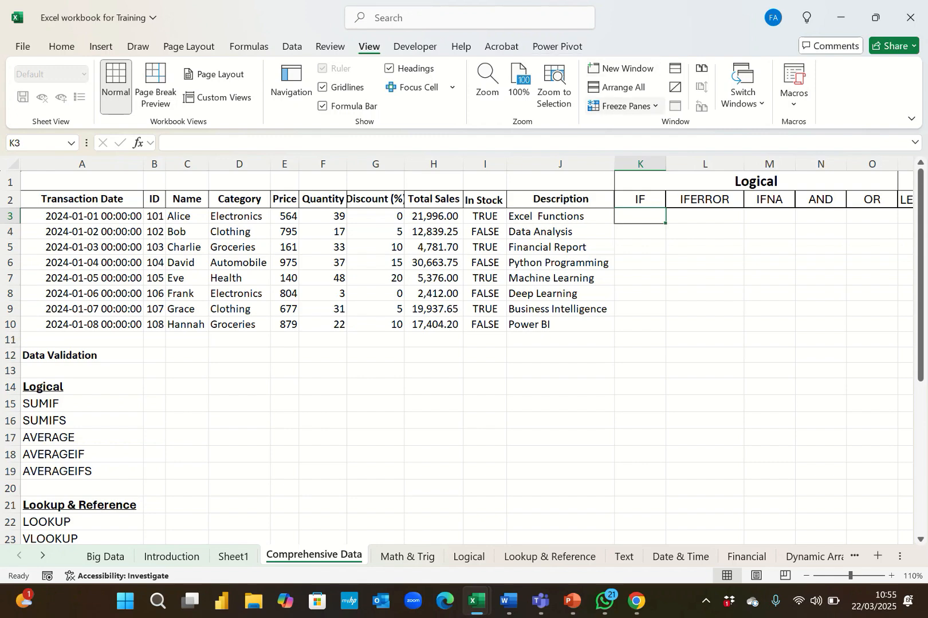
click(624, 106)
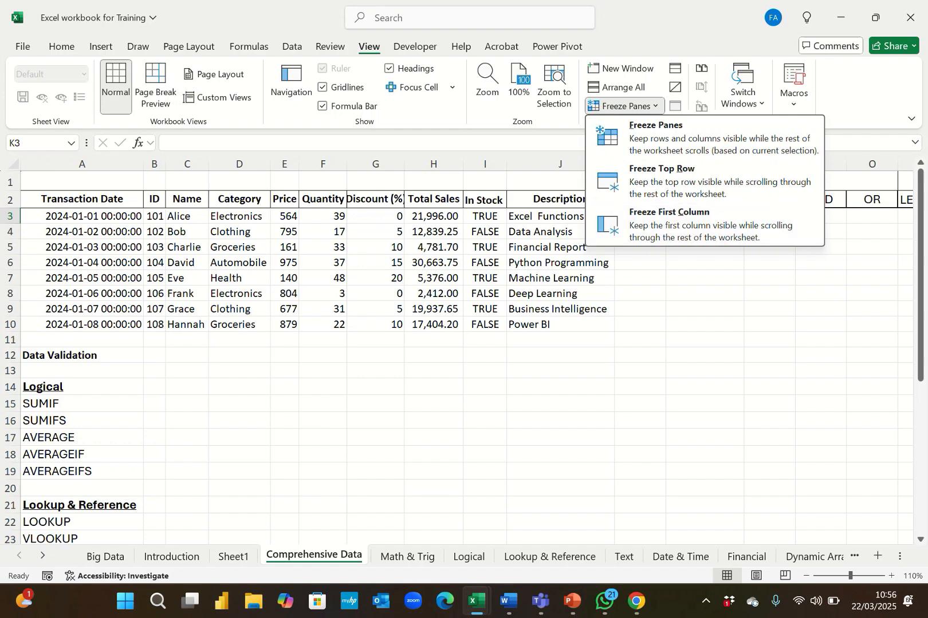
key(Escape)
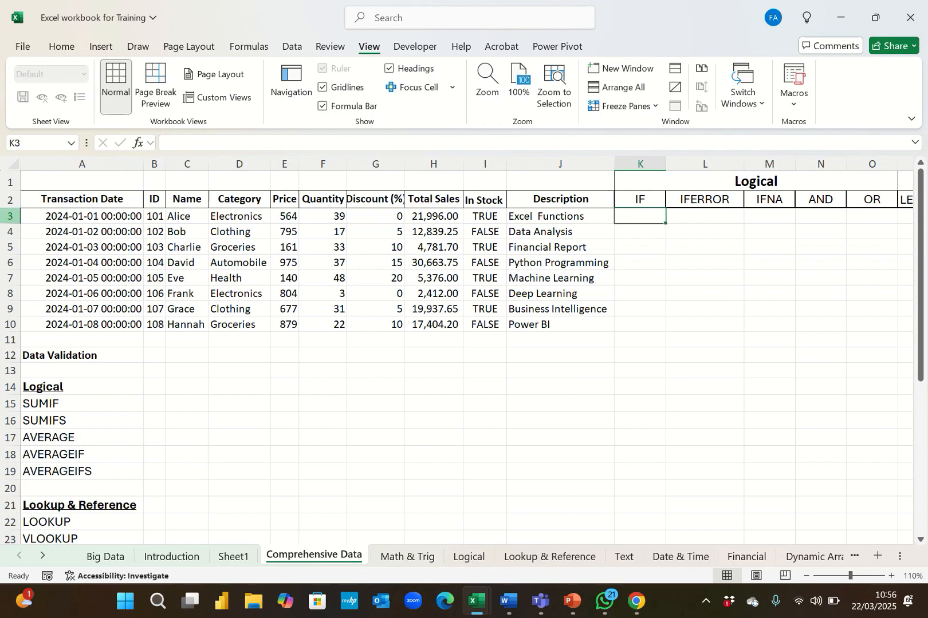
Freeze panes at cell K3 so rows 1–2 and columns A to J stay visible while scrolling.
click(11, 199)
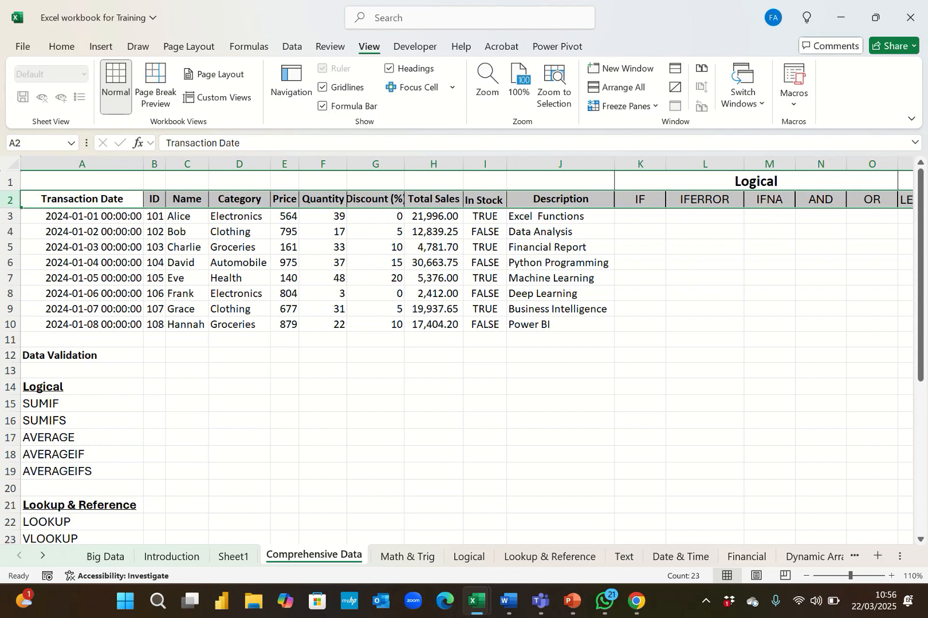
click(640, 164)
click(560, 163)
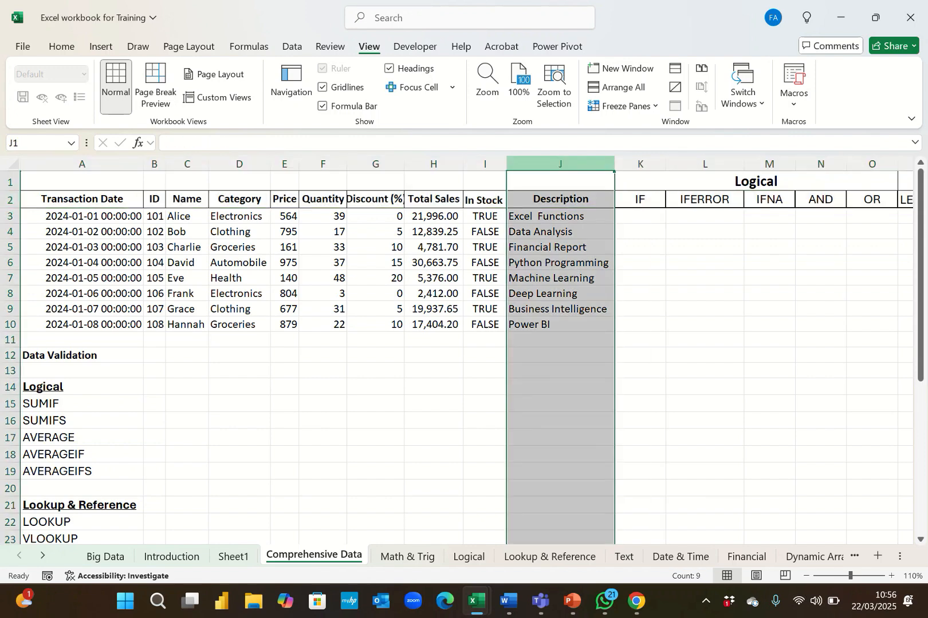
click(640, 217)
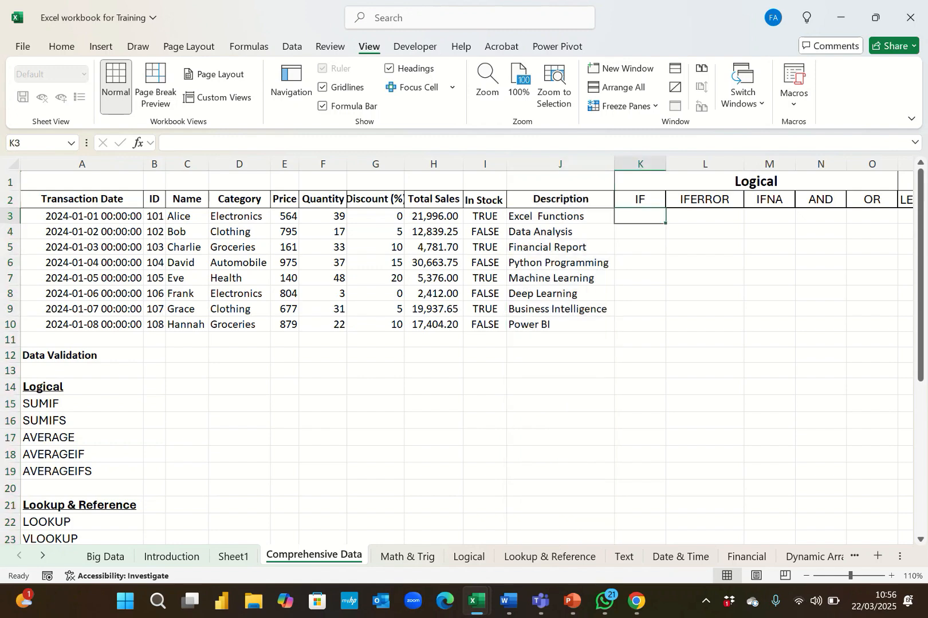
click(625, 106)
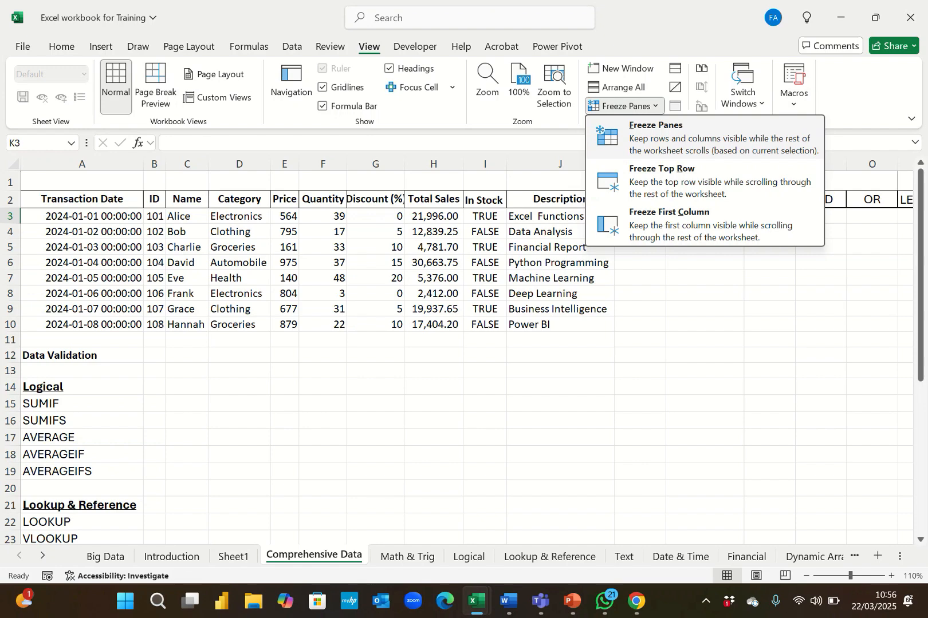
click(653, 137)
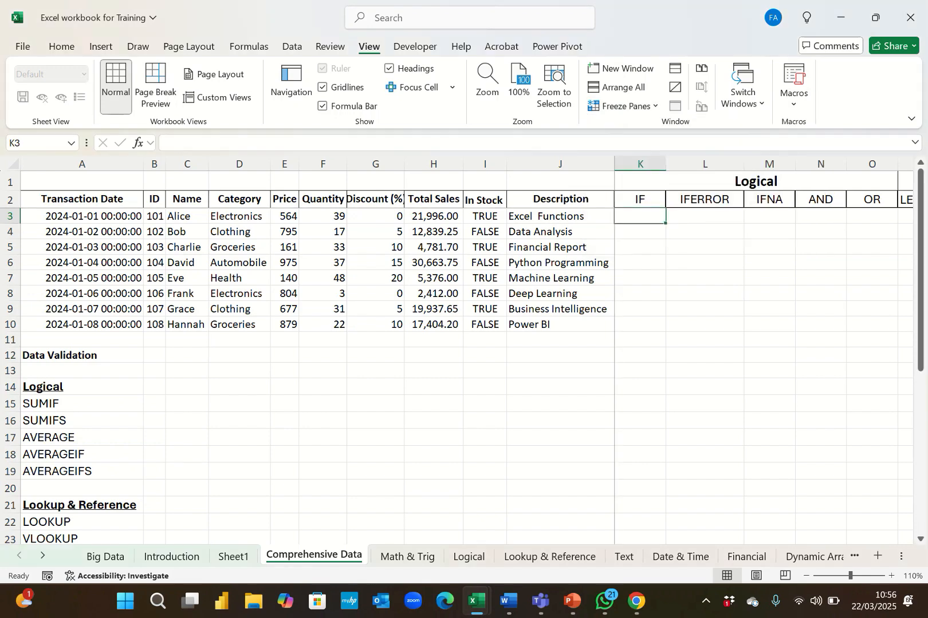
Scroll down and across the sheet to check that the frozen headers and data columns stay in place.
key(Down)
key(Down)
key(Down)
key(Down)
key(Down)
key(Down)
key(Down)
key(Down)
key(Down)
key(Down)
key(Down)
key(Down)
key(Down)
key(Down)
key(Down)
key(Down)
key(Down)
key(Down)
key(Down)
key(Down)
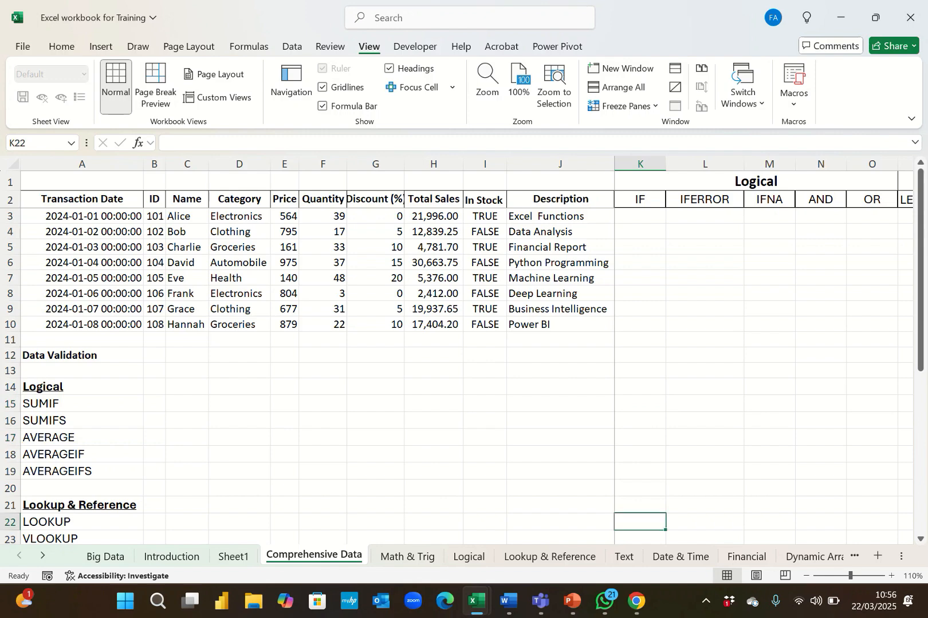
key(Down)
key(Down)
key(Down)
key(Down)
key(Down)
key(Down)
key(Down)
key(Down)
key(Down)
key(Down)
key(Down)
key(Down)
key(Down)
key(Down)
key(Down)
key(Down)
key(Down)
key(Down)
key(Down)
key(Down)
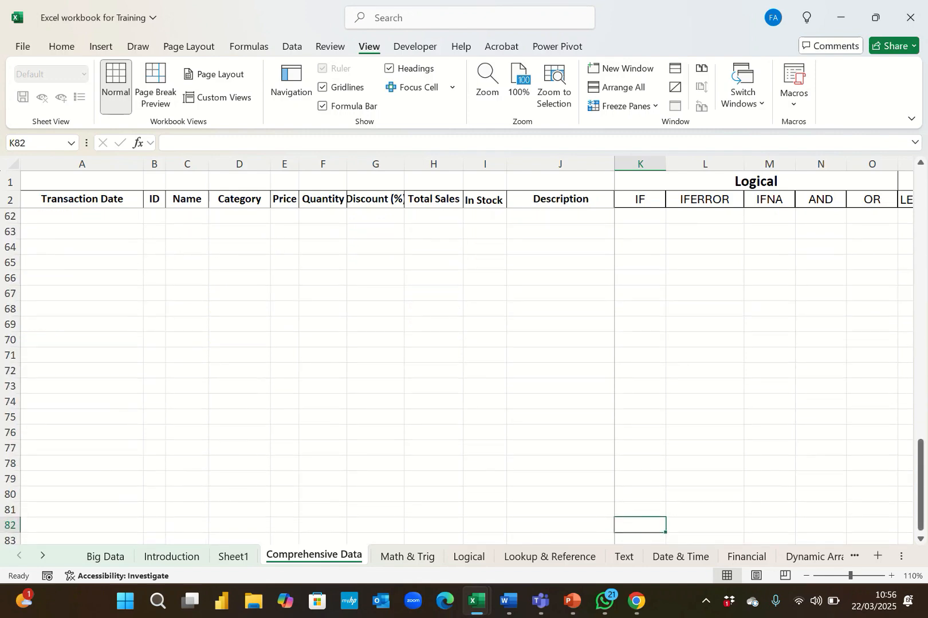
key(Down)
key(Down)
key(Down)
key(Down)
key(Down)
key(Down)
key(Down)
key(Down)
key(Down)
key(Down)
key(Down)
key(Down)
key(Down)
key(Down)
key(Down)
key(Down)
key(Down)
key(Down)
key(Down)
key(Down)
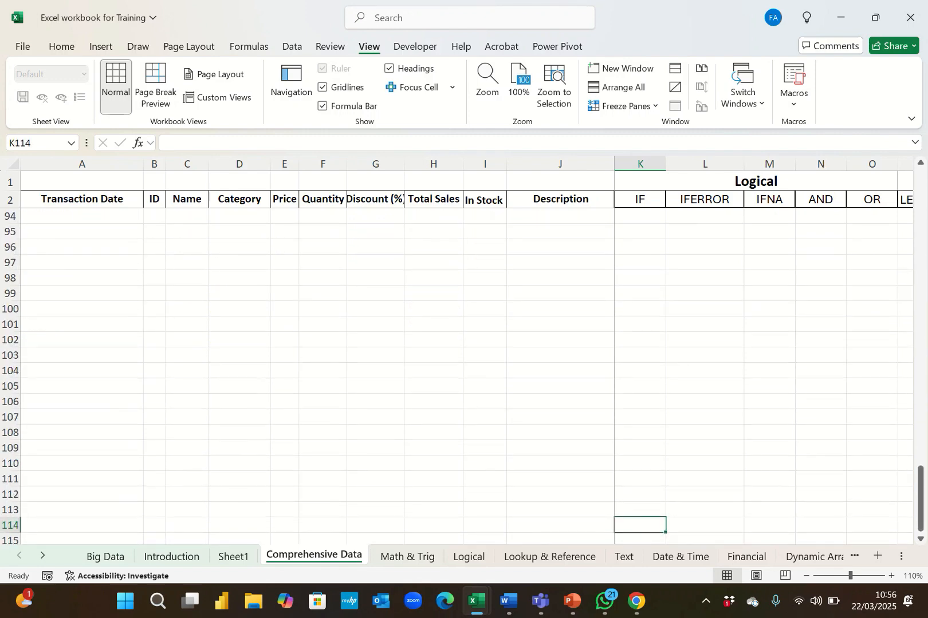
key(ctrl+Down)
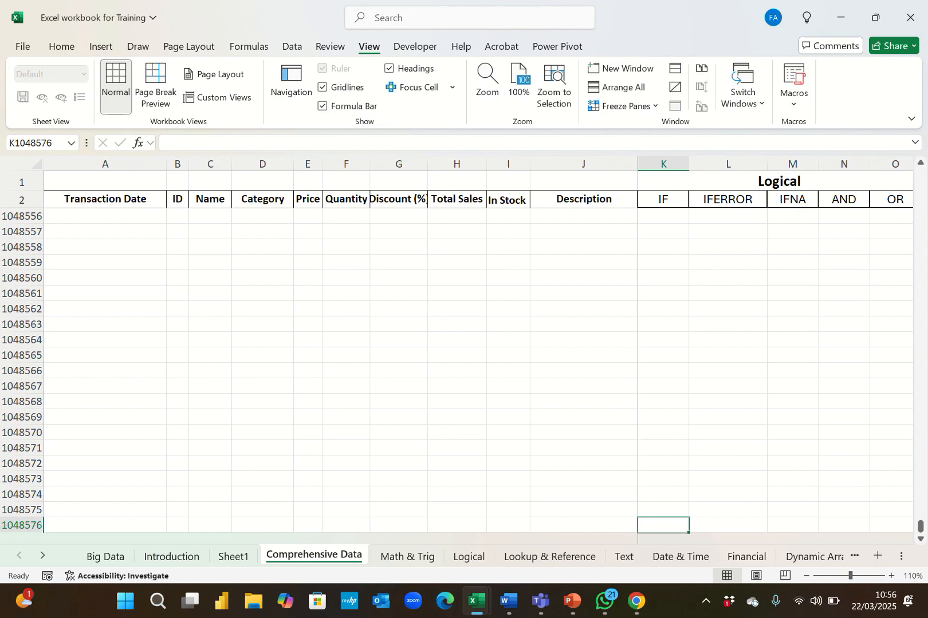
key(ctrl+Up)
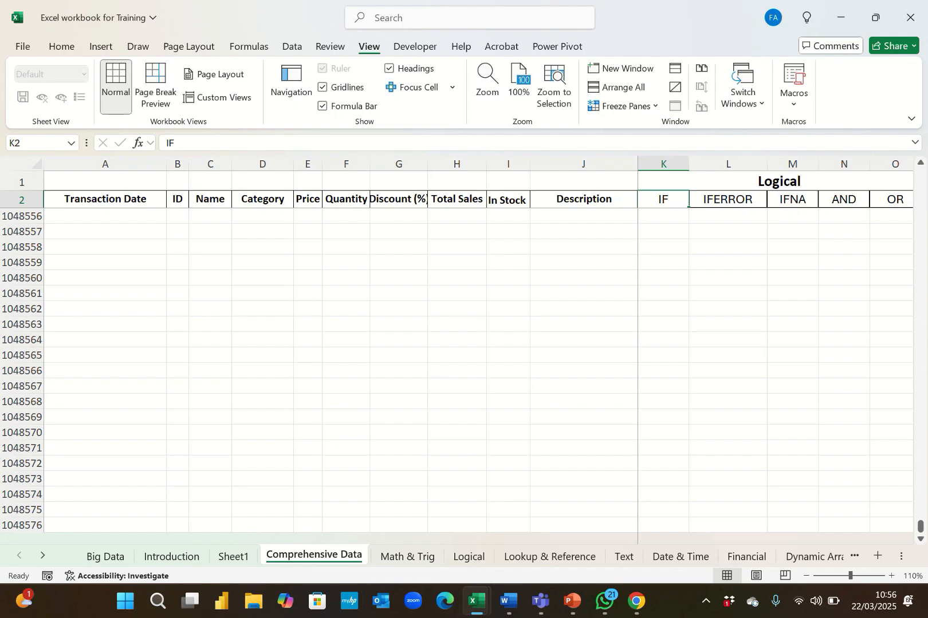
key(Down)
key(Right)
key(Right)
key(Right)
key(Right)
key(Right)
key(Right)
key(Right)
key(Right)
key(Right)
key(Right)
key(Right)
key(Right)
key(Right)
key(Right)
key(Right)
key(Right)
key(Right)
key(Right)
key(Right)
key(Right)
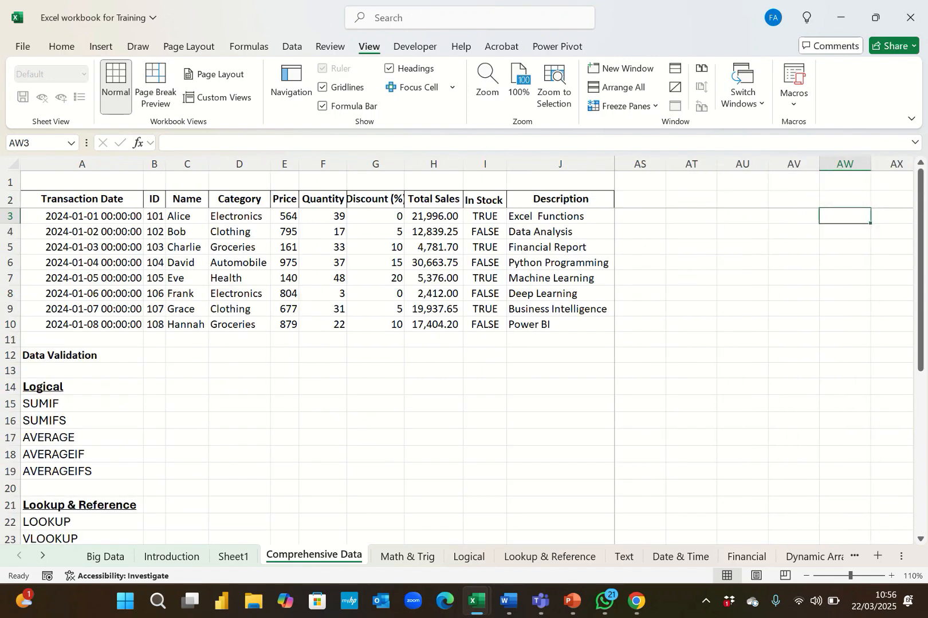
key(ctrl+Right)
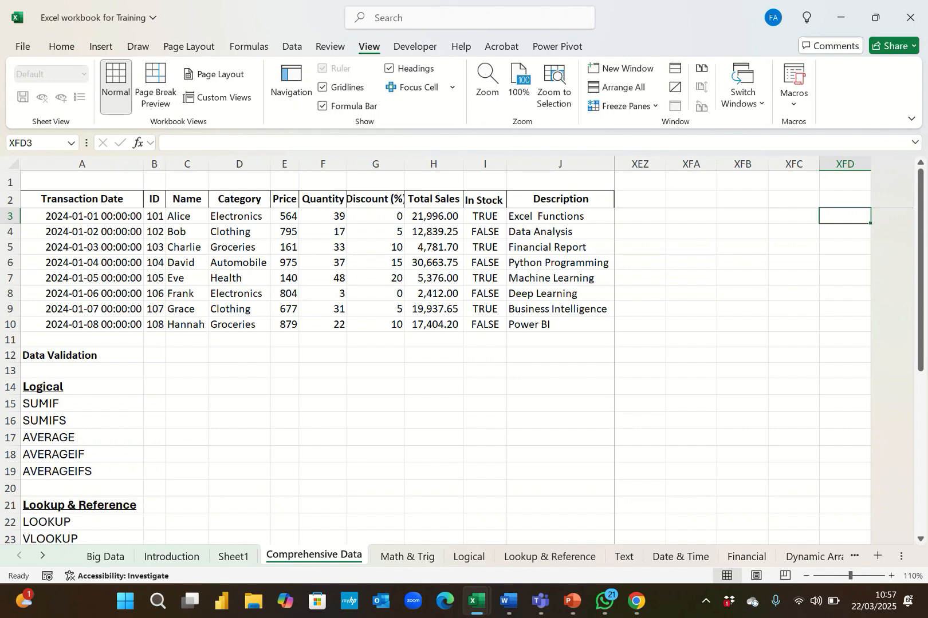
key(ctrl+Left)
key(ctrl+Left)
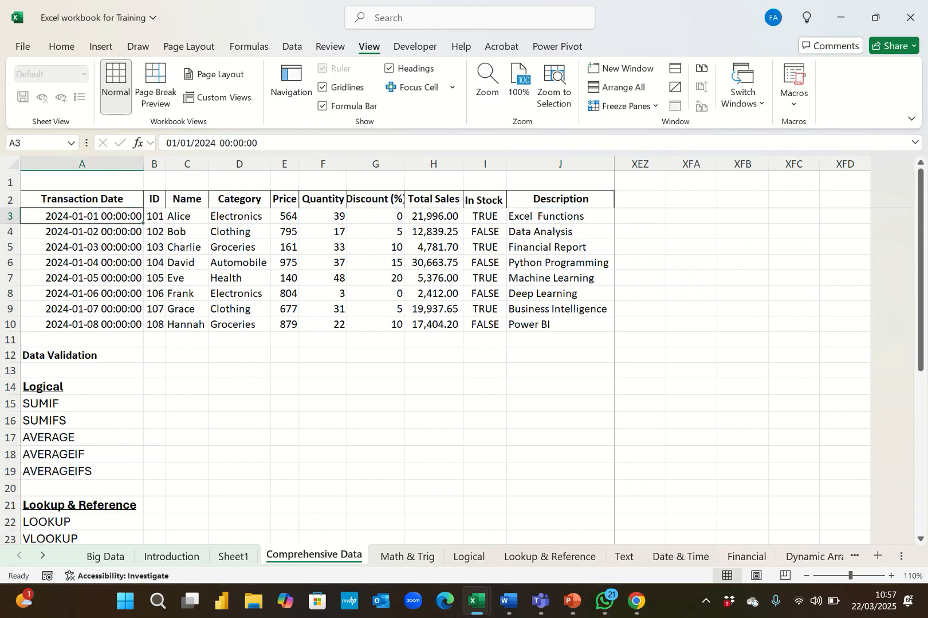
key(ctrl+Right)
key(Right)
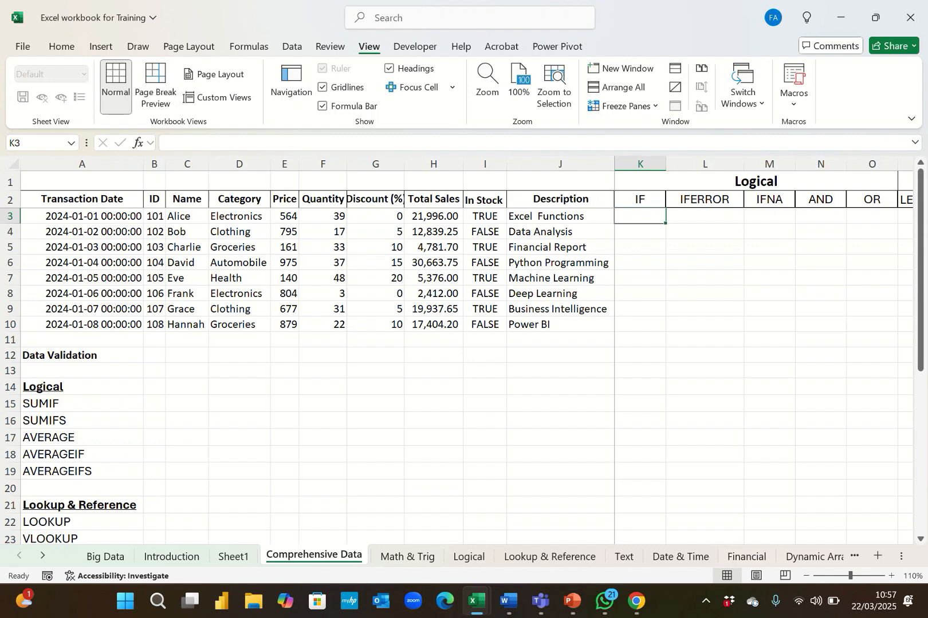
click(11, 324)
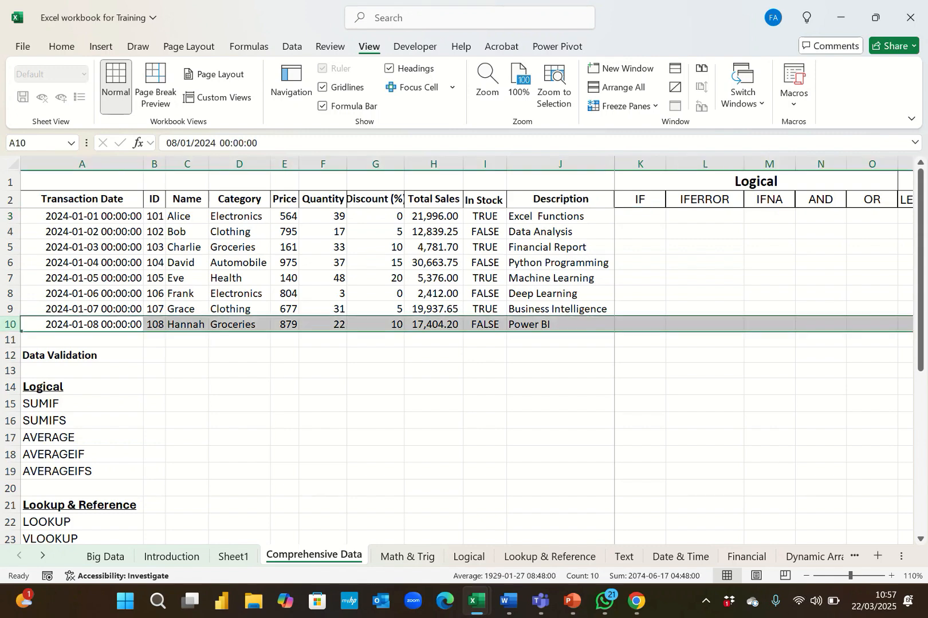
Freeze panes at cell K11 so rows 1–10 and columns A to J stay visible while scrolling.
click(640, 340)
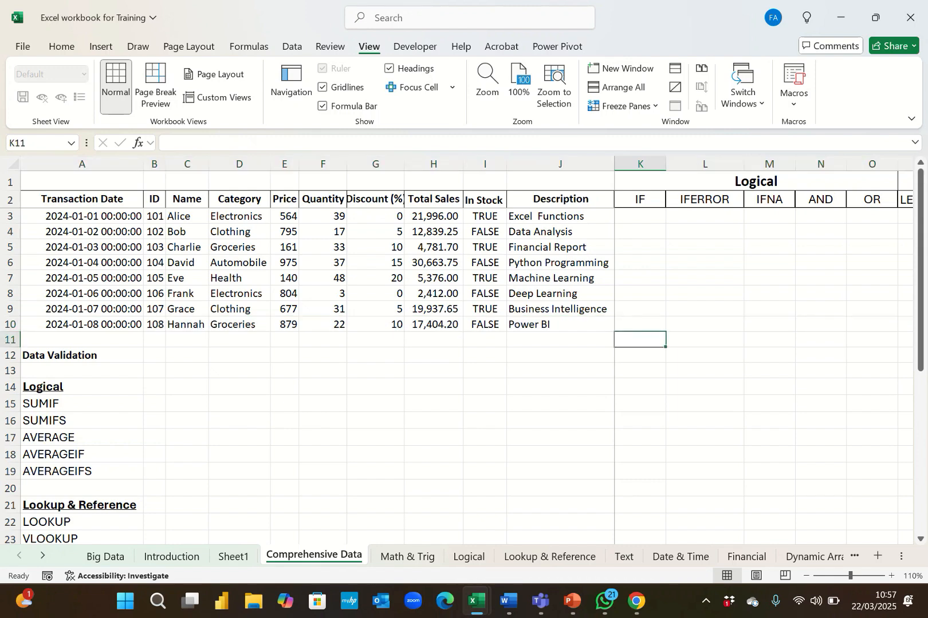
click(624, 105)
click(653, 125)
click(624, 105)
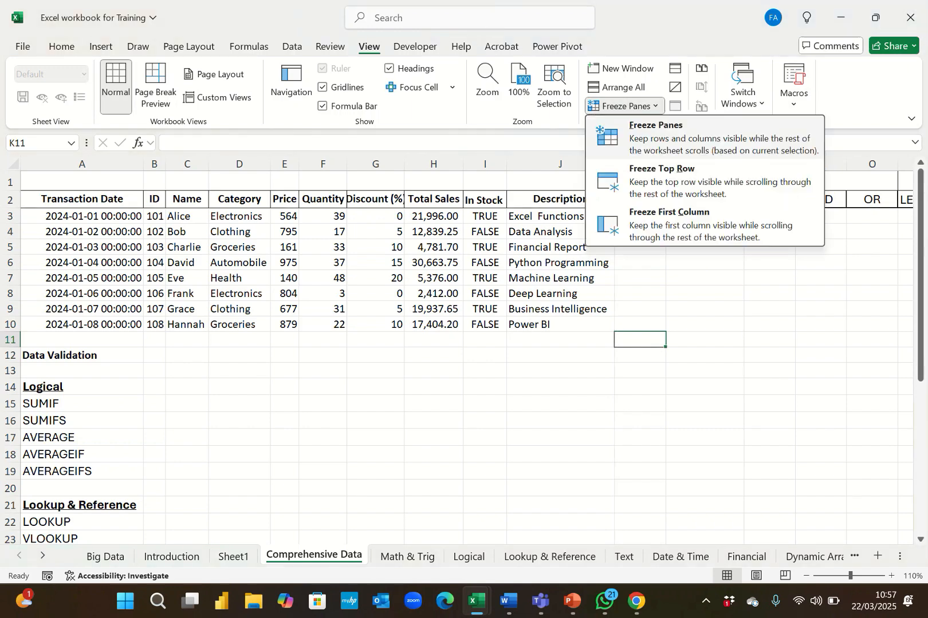
click(656, 134)
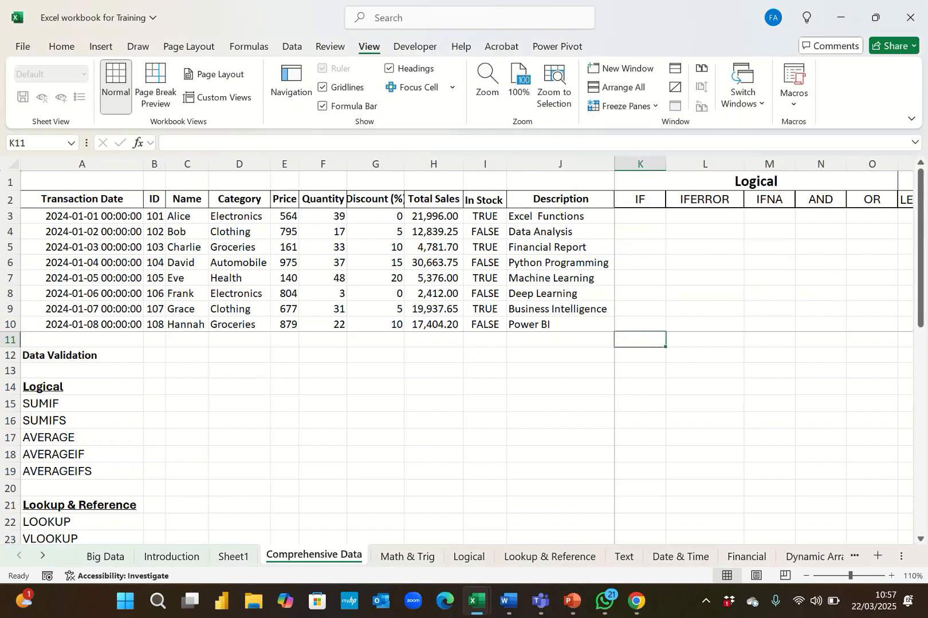
Scroll down and across the sheet to check that the frozen data rows and columns stay in place.
click(639, 355)
scroll(639, 355, down, 2)
key(Down)
key(Down)
key(Down)
key(Down)
key(Down)
key(Down)
key(Down)
key(Down)
key(Down)
key(Down)
key(Down)
key(Down)
key(Down)
key(Down)
key(Down)
key(Down)
key(Down)
key(Down)
key(Down)
key(Down)
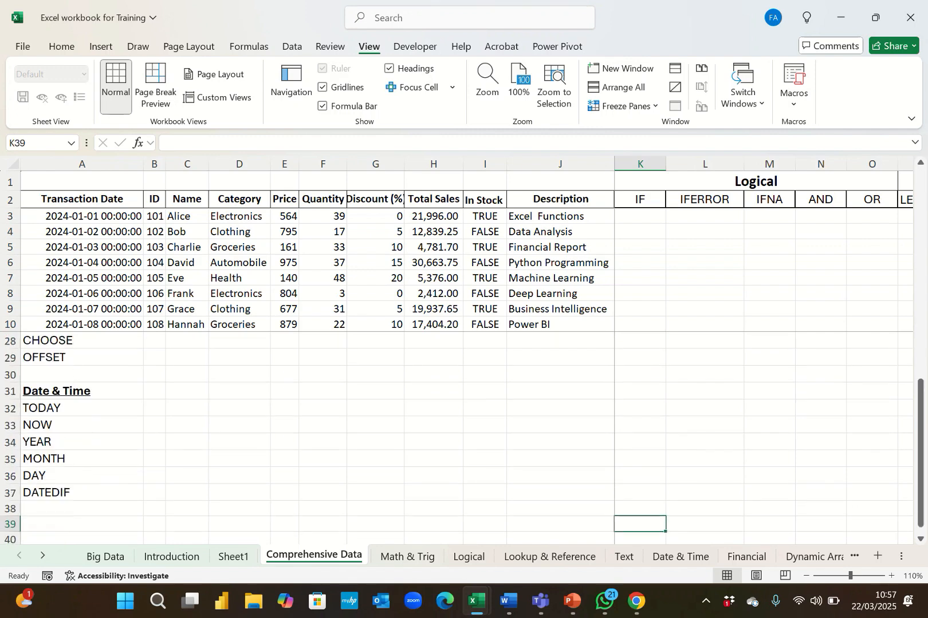
key(Down)
key(Down)
key(Down)
key(Down)
key(Down)
key(Down)
key(Down)
key(Down)
key(Down)
key(Down)
key(Down)
key(Down)
key(Down)
key(Down)
key(Down)
key(Down)
key(Down)
key(Down)
key(Down)
key(Down)
key(Down)
key(Down)
key(Down)
key(Down)
key(Down)
key(Down)
key(Down)
key(Down)
key(Down)
key(Down)
key(Down)
key(Down)
key(Down)
key(Down)
key(Down)
key(Down)
key(Down)
key(Down)
key(Down)
key(Down)
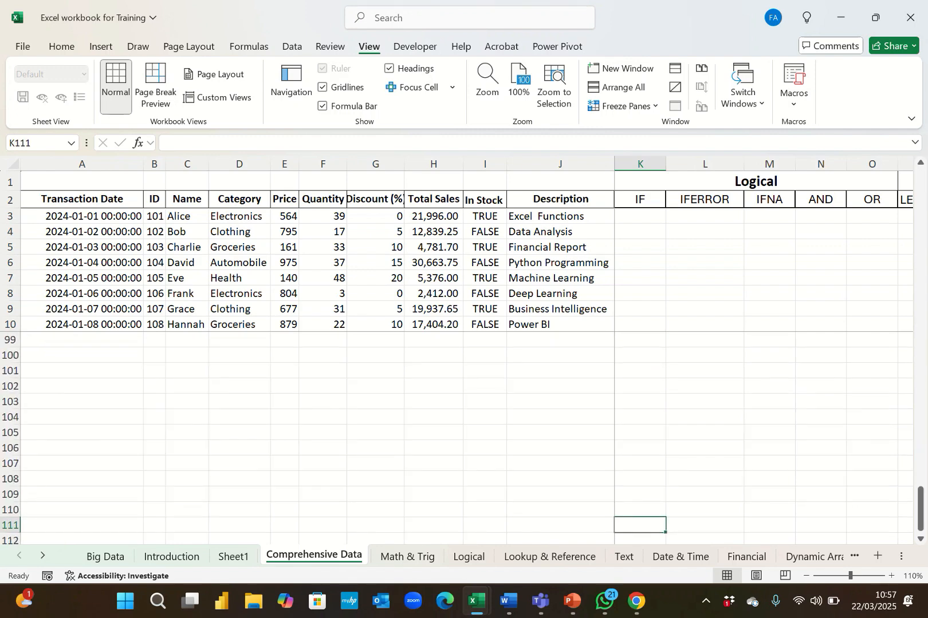
key(ctrl+Right)
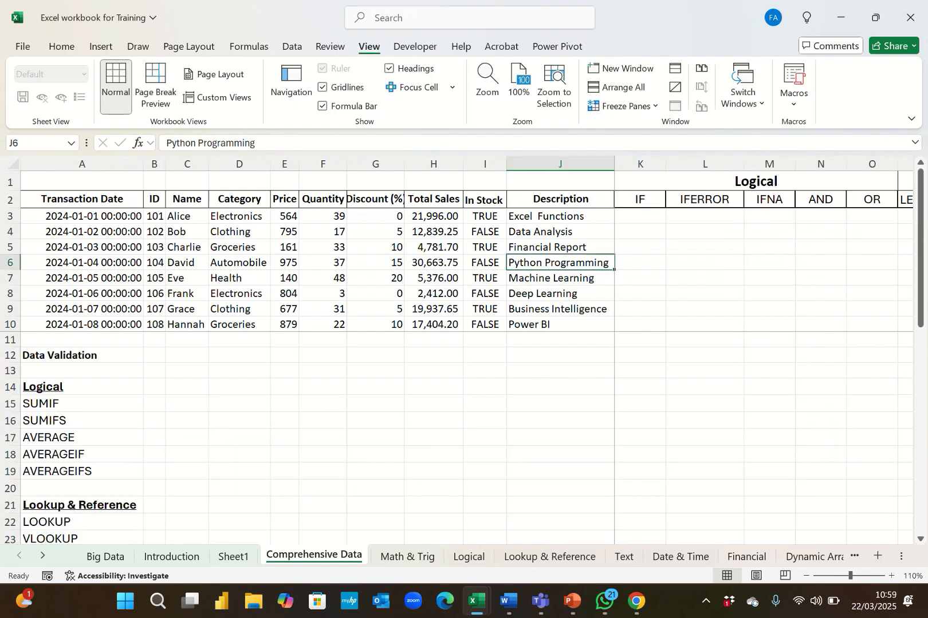
Inspect the Description entries in column J and the merged Logical header cell.
click(561, 231)
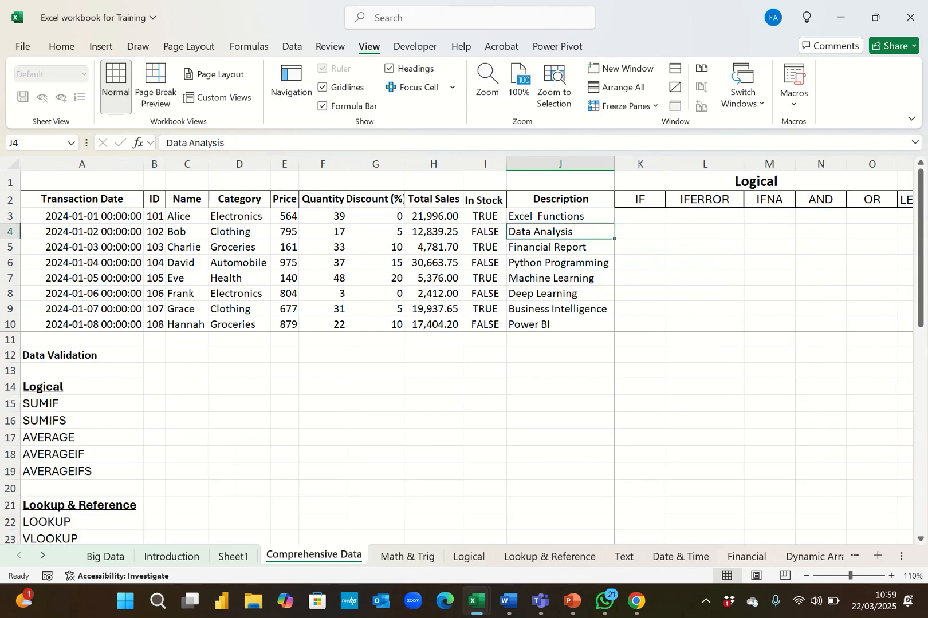
key(Up)
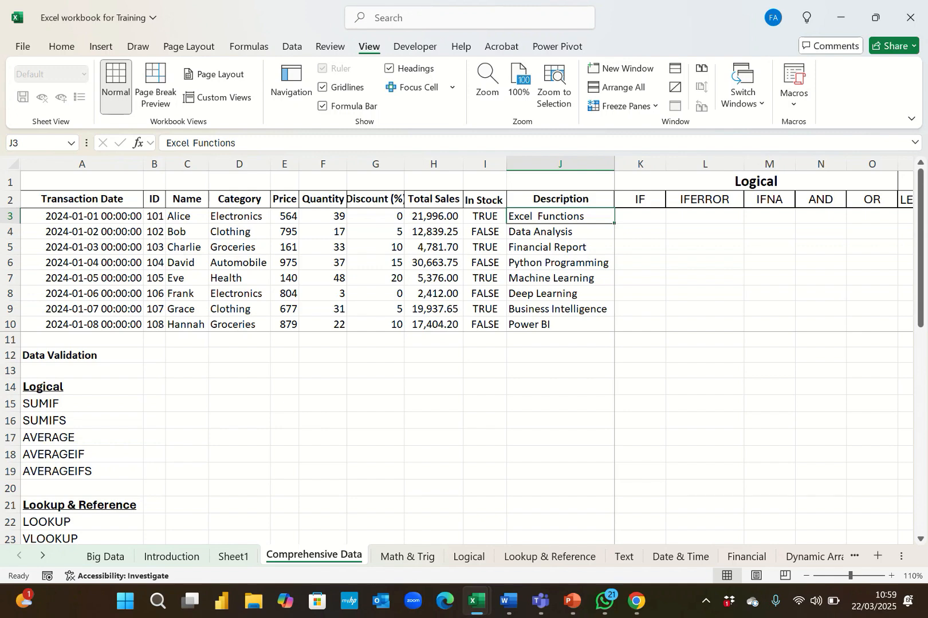
click(756, 182)
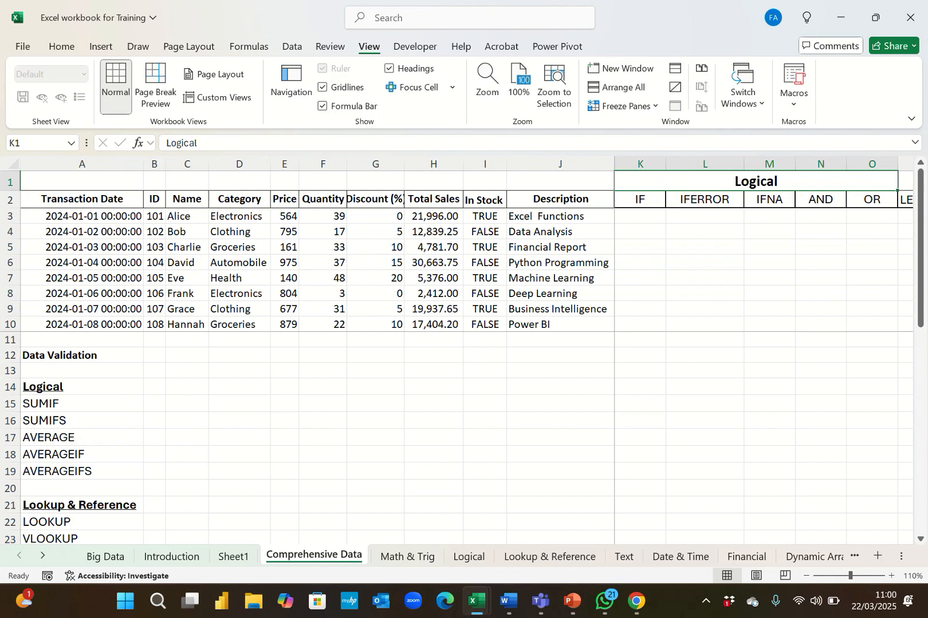
Inspect the Logical and Text function headers across row 2, from column K through column W.
click(704, 199)
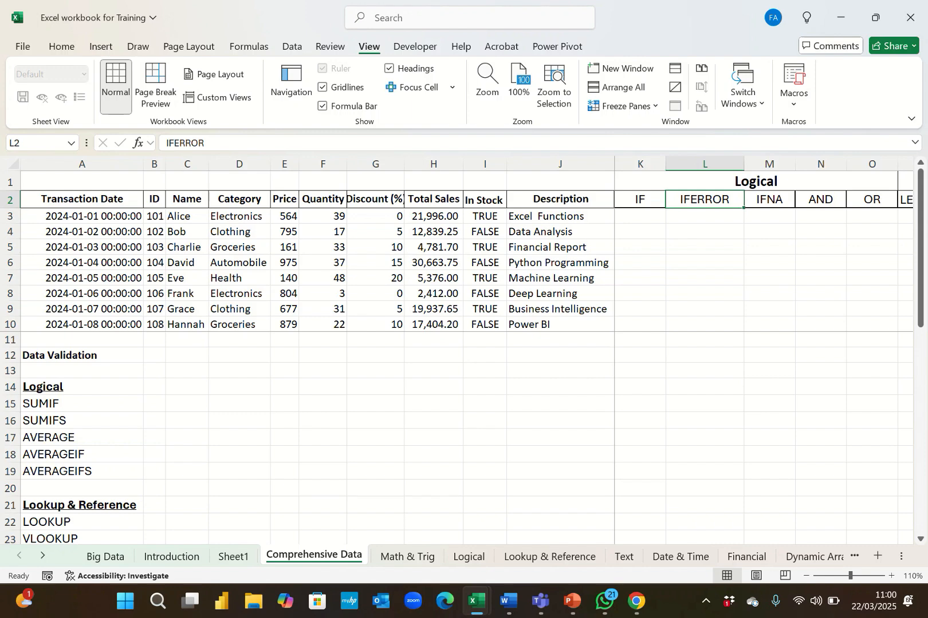
click(770, 199)
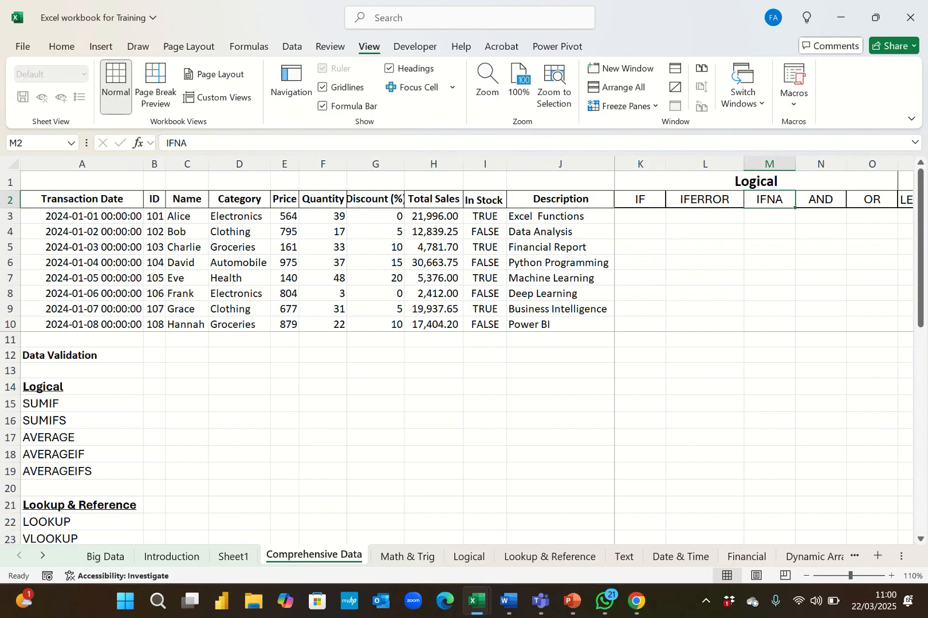
key(Right)
key(Right)
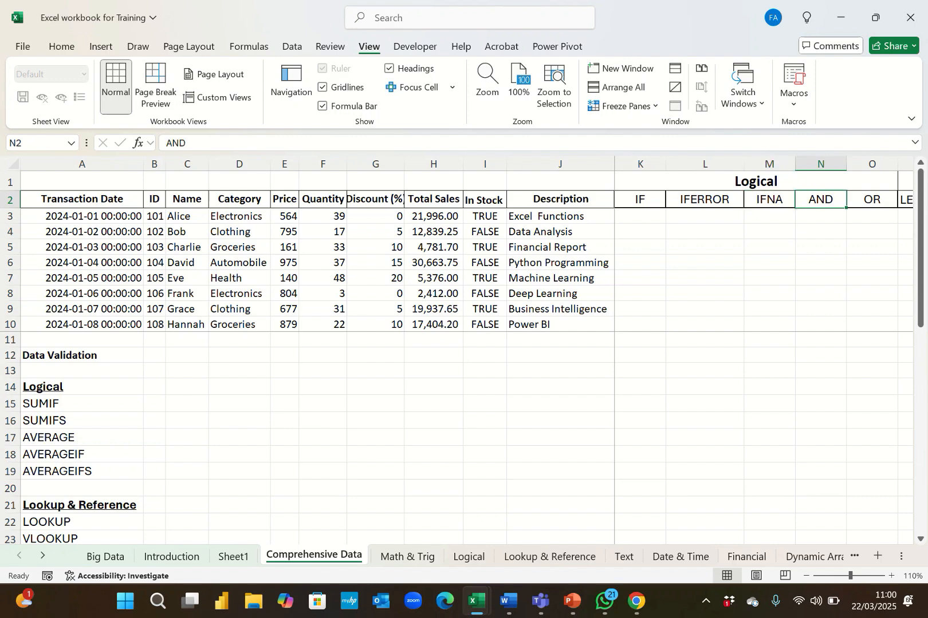
key(Right)
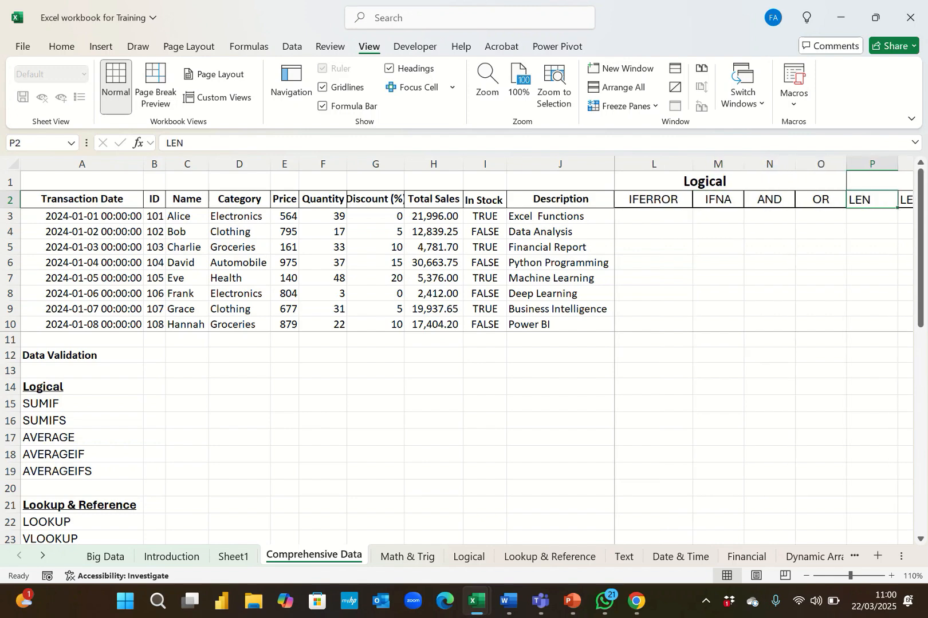
key(Left)
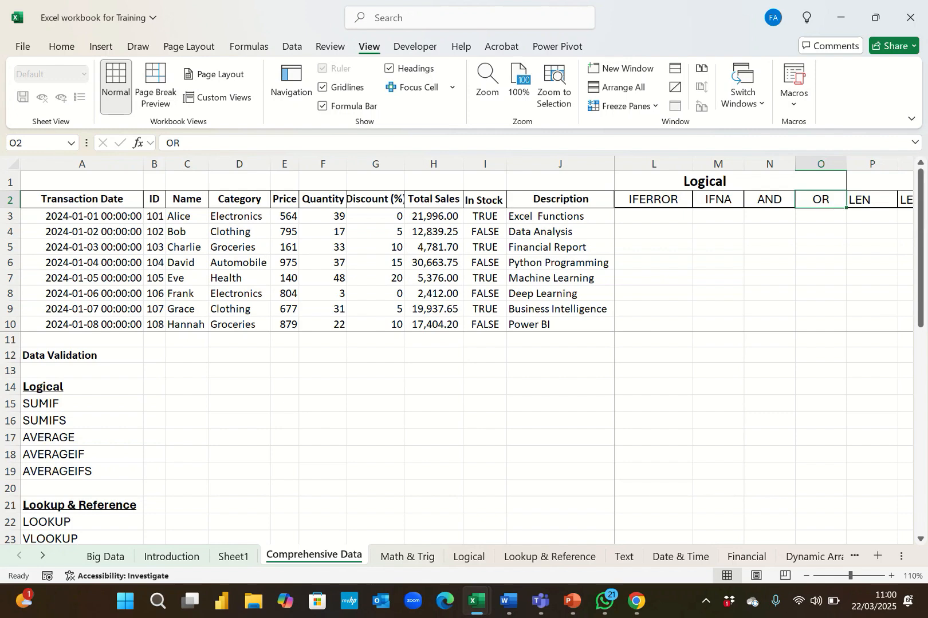
key(Up)
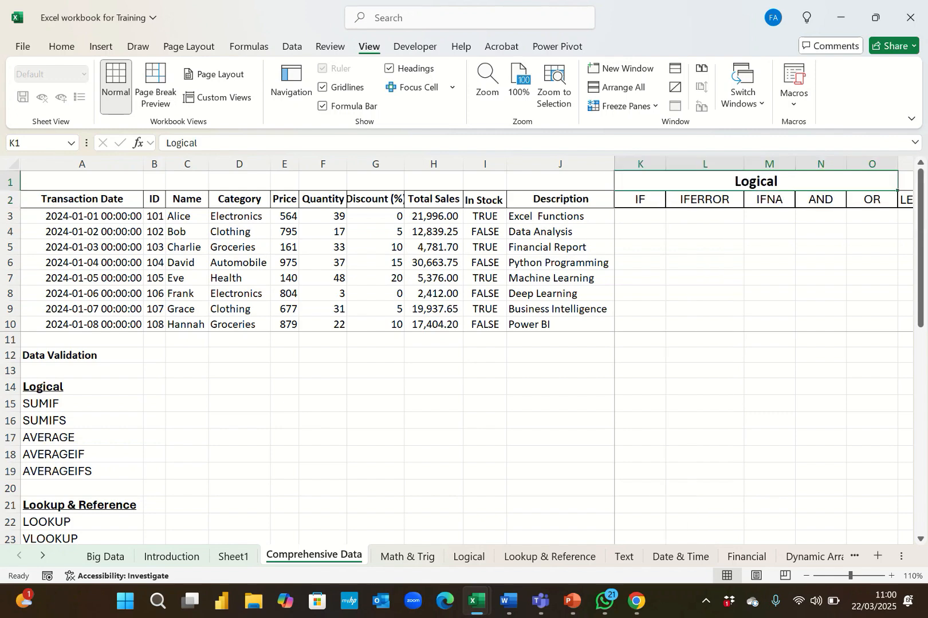
key(Right)
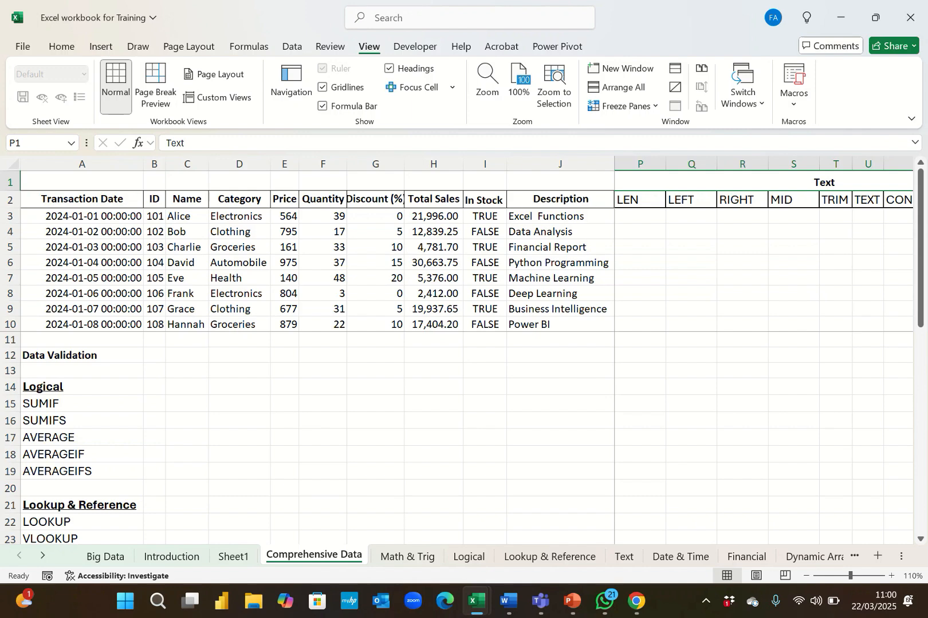
key(Down)
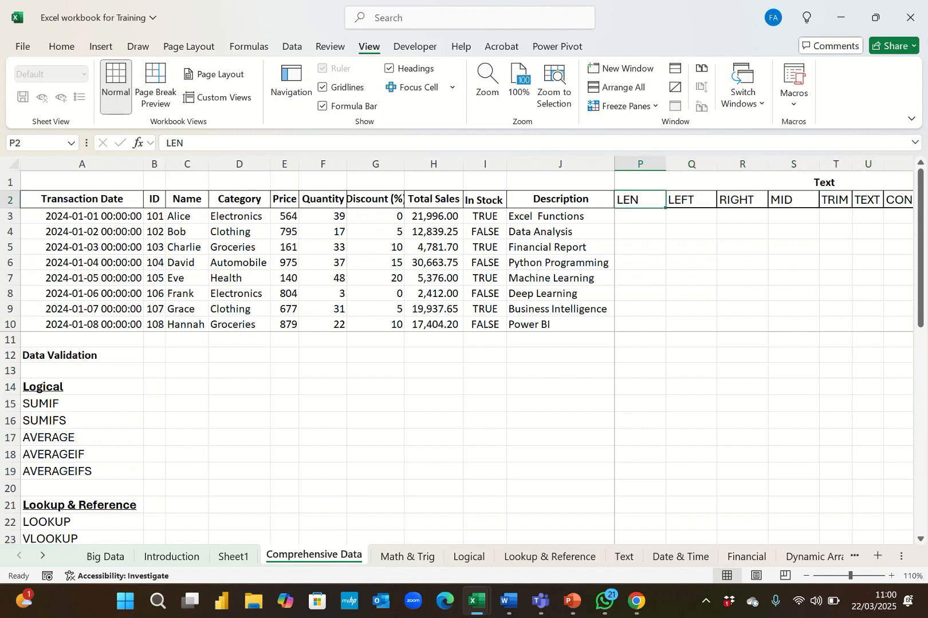
key(Right)
key(Right)
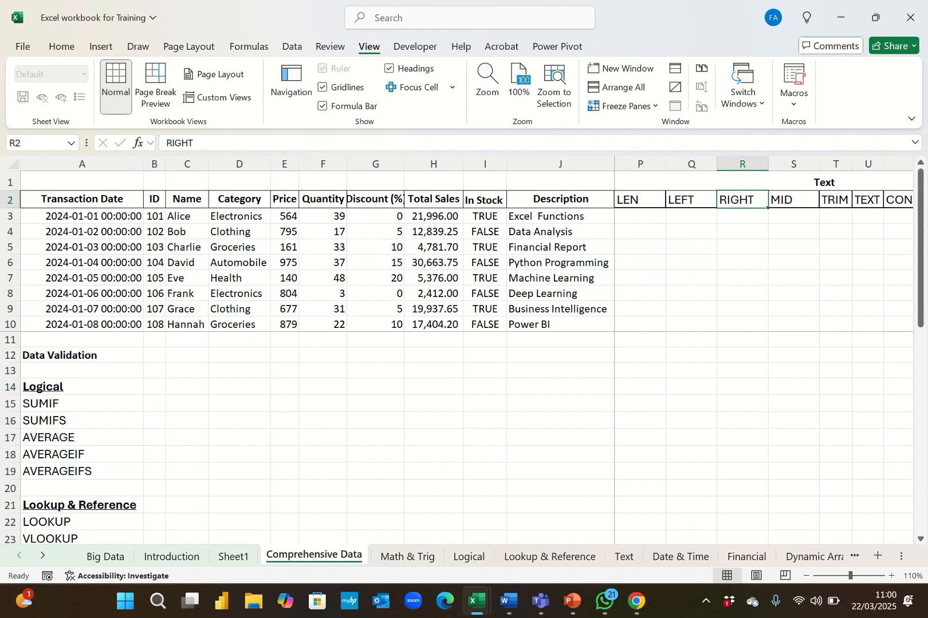
key(Right)
key(Right)
key(Right)
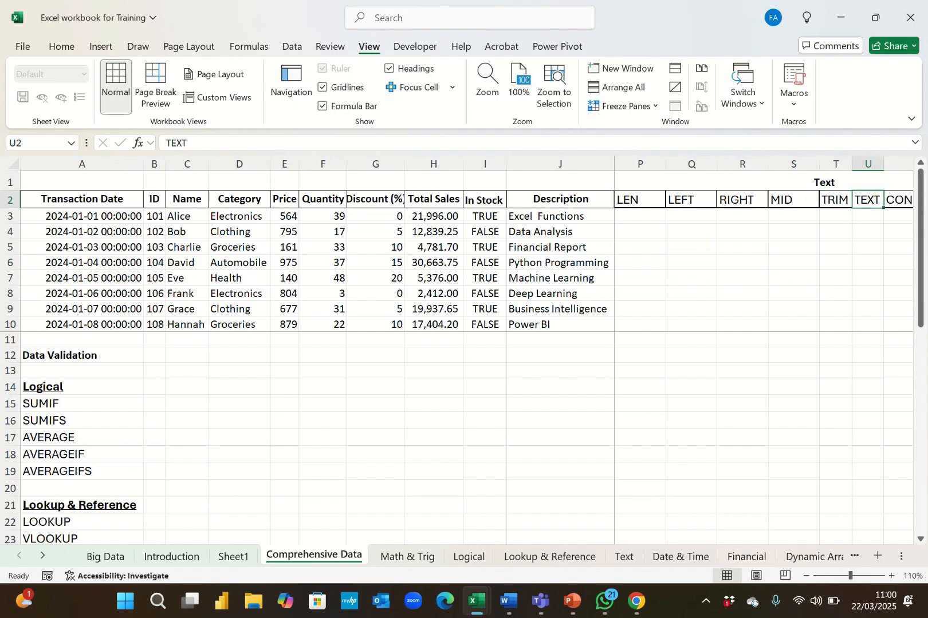
key(Right)
key(Right)
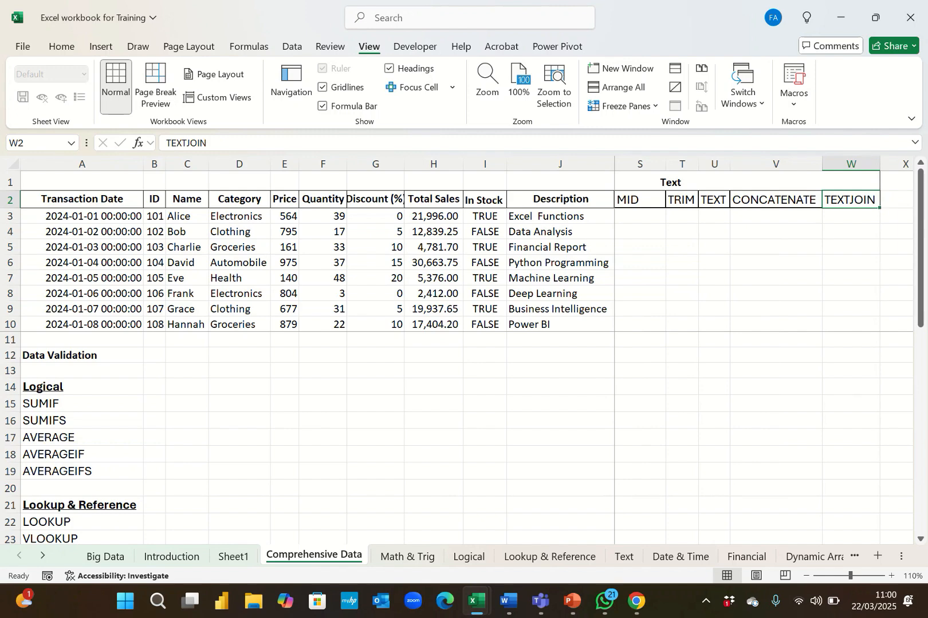
key(Left)
key(ctrl+Left)
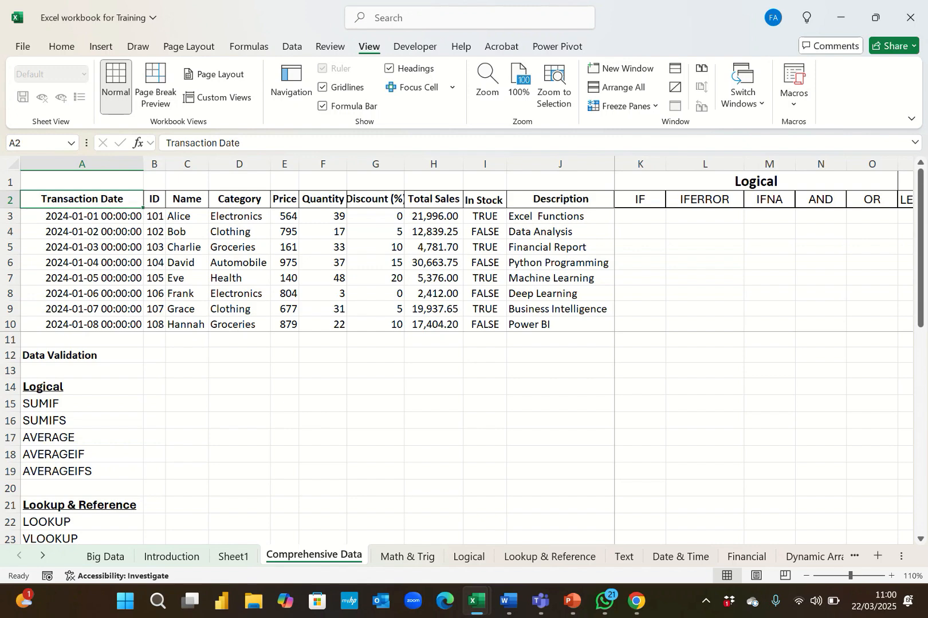
Review the function names listed under the Logical heading in rows 14 to 19 of column A.
scroll(458, 436, down, 1)
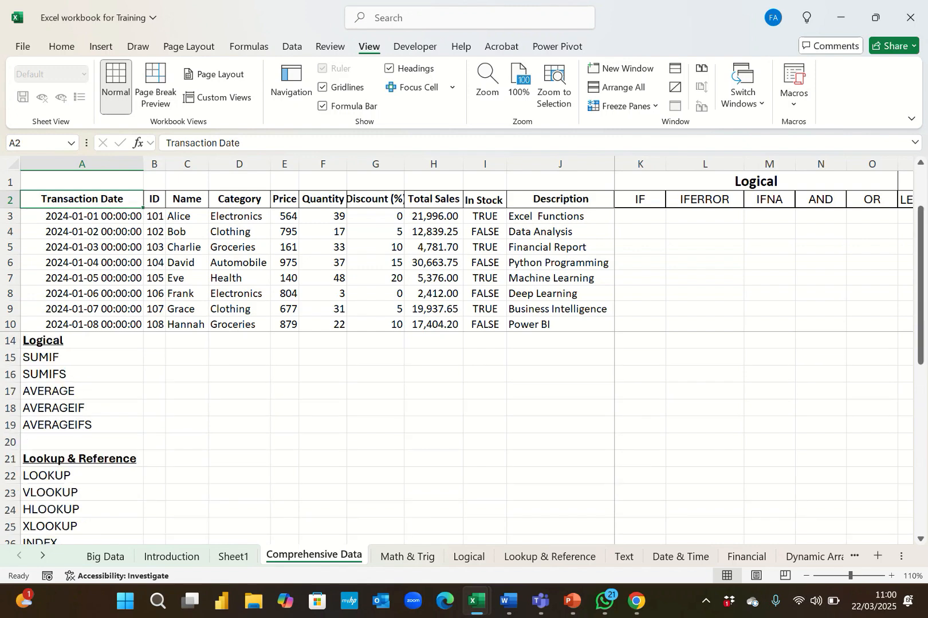
click(82, 341)
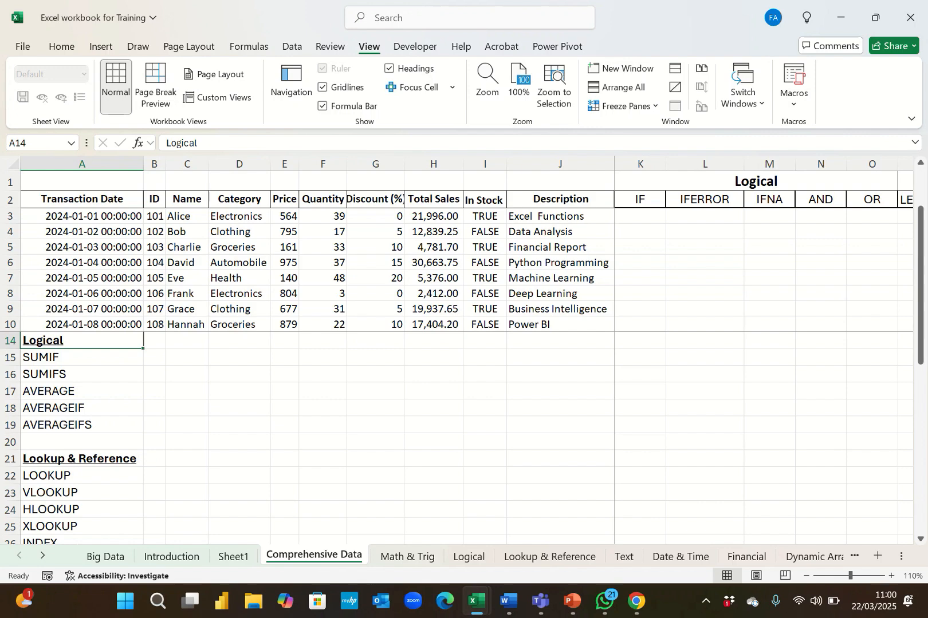
click(82, 357)
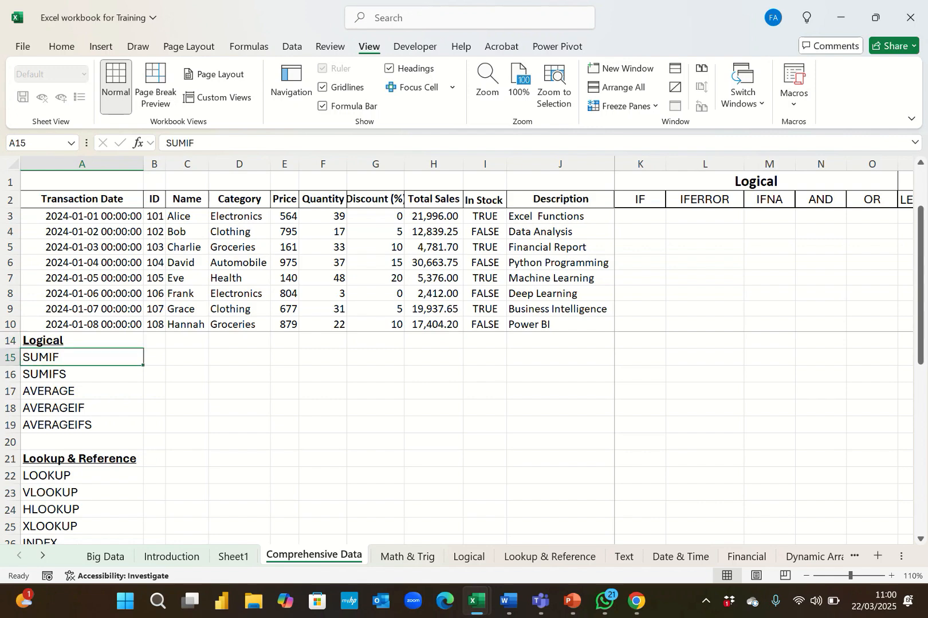
click(82, 391)
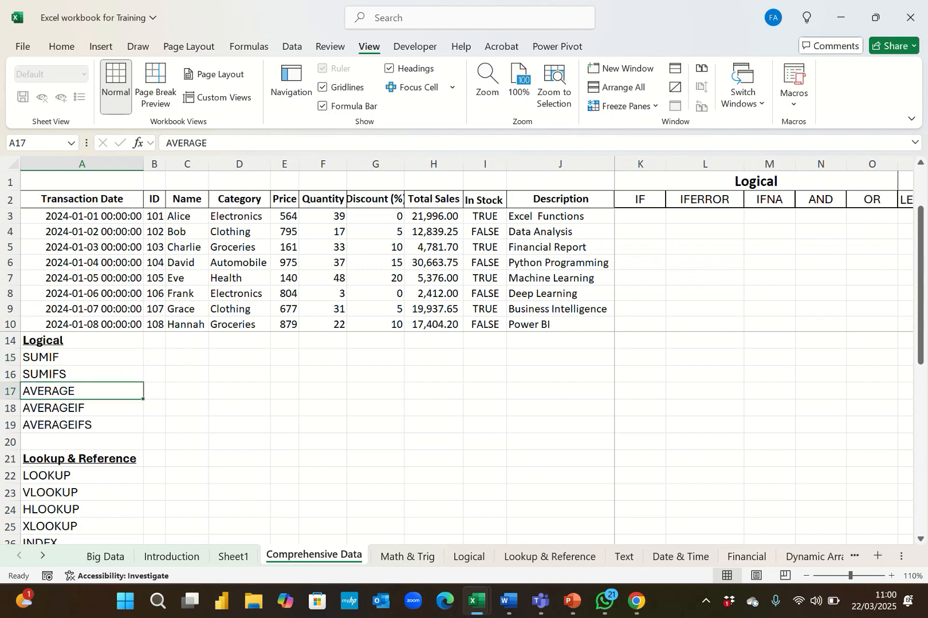
click(82, 358)
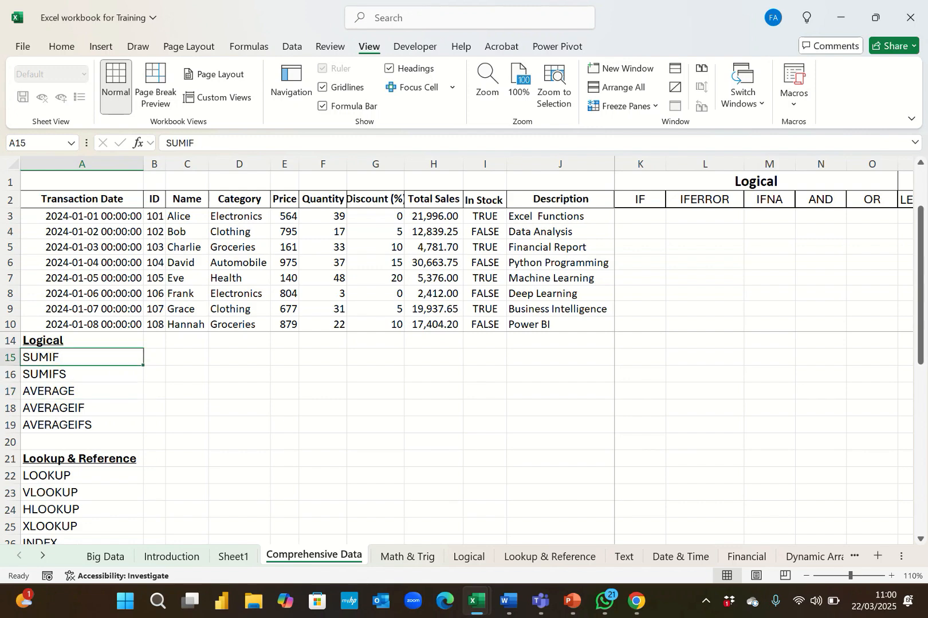
click(82, 374)
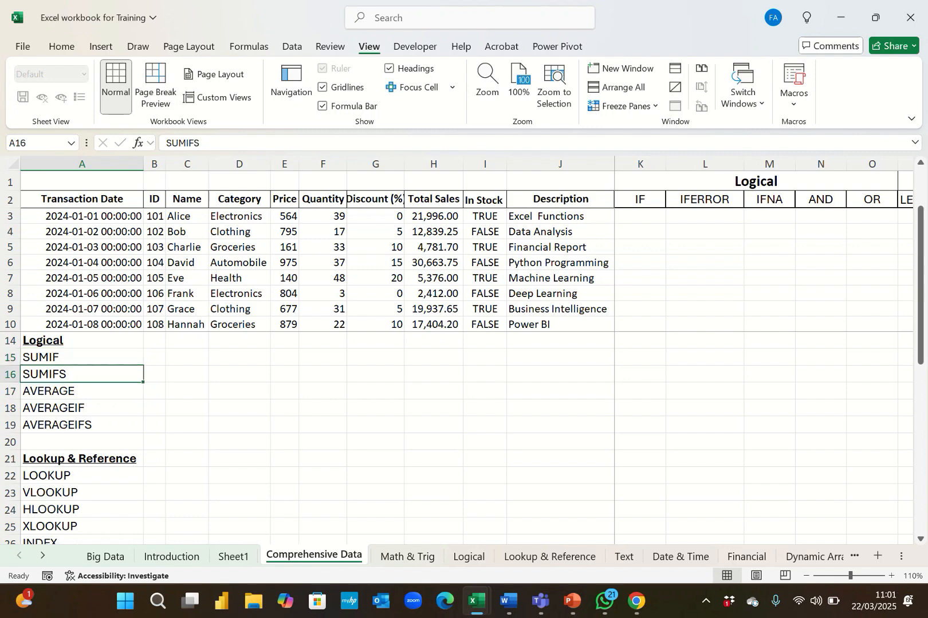
click(82, 408)
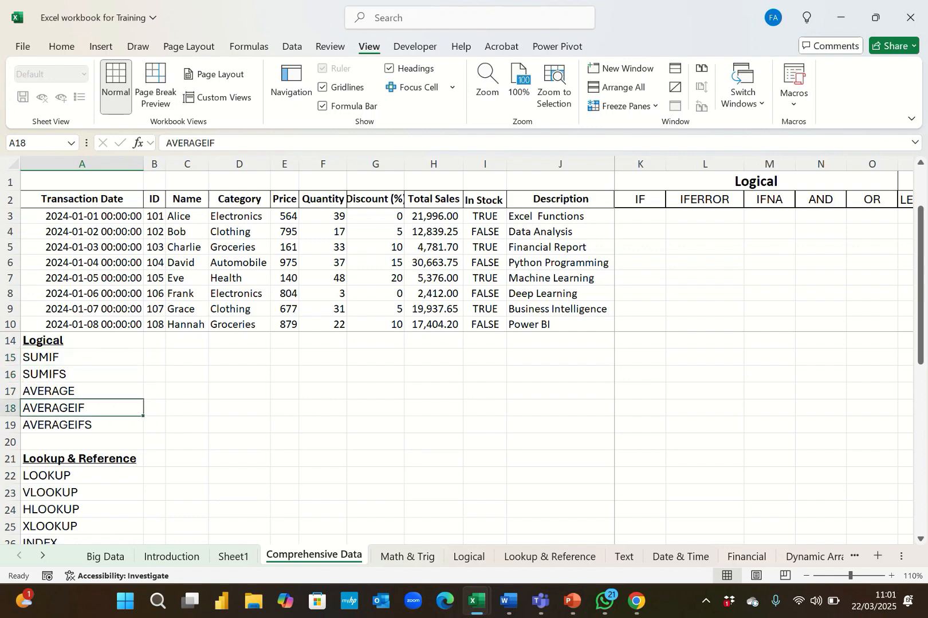
click(82, 426)
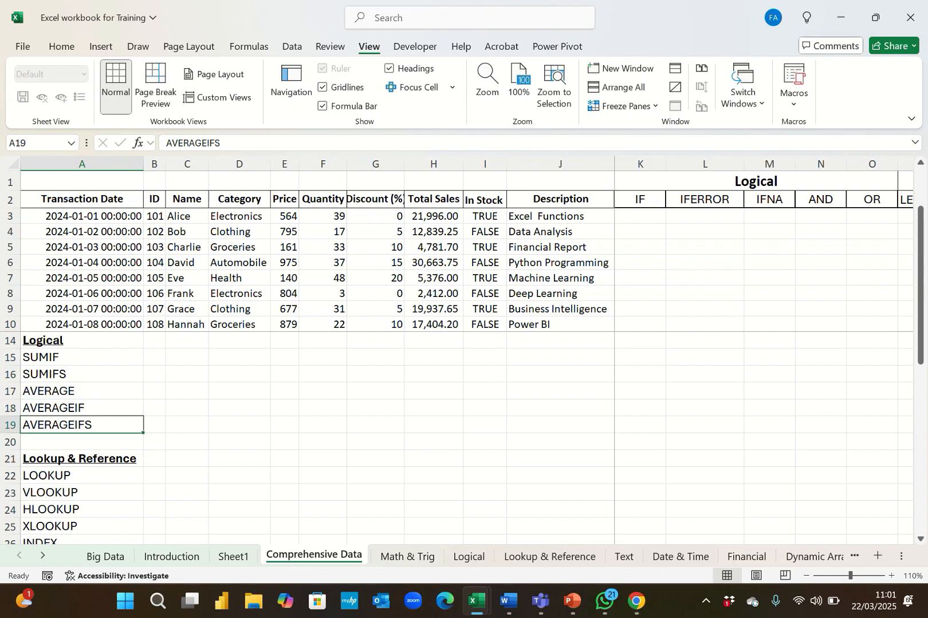
Review the Lookup & Reference and Date & Time function lists further down column A.
scroll(82, 426, down, 2)
click(81, 366)
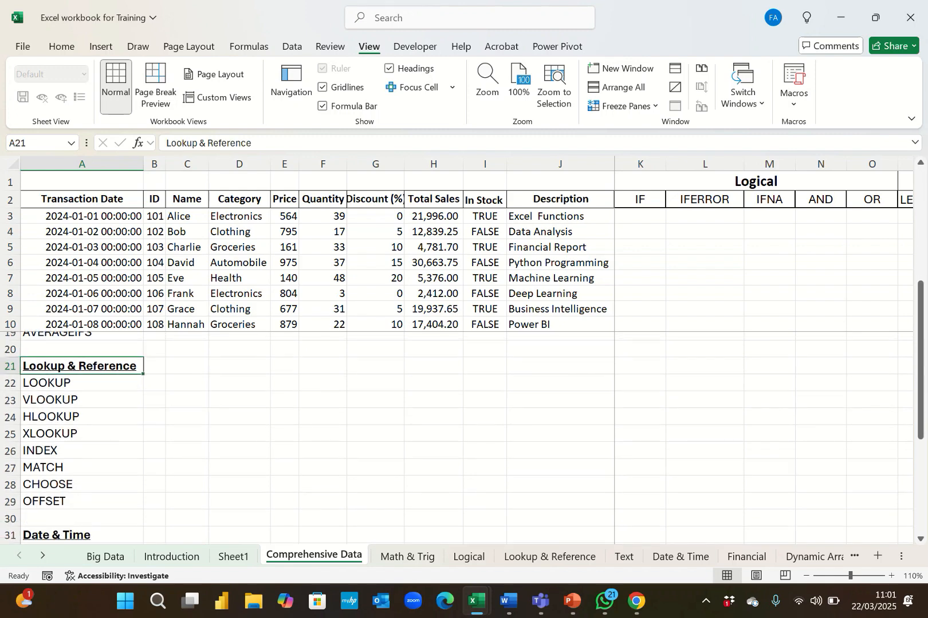
scroll(149, 435, down, 2)
scroll(149, 436, up, 1)
scroll(458, 435, up, 1)
click(82, 383)
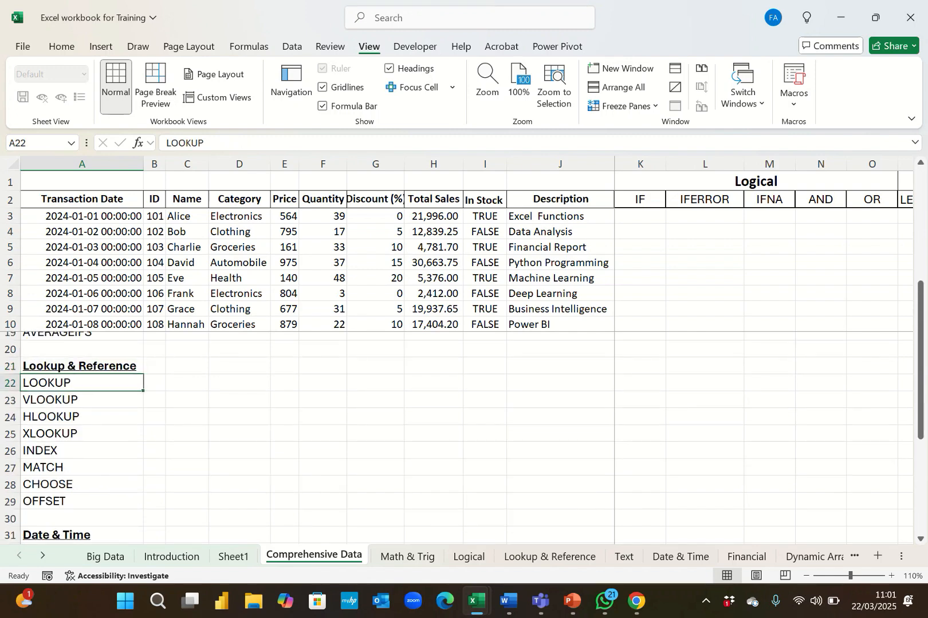
key(Down)
key(Down)
drag(82, 425, 82, 433)
key(Escape)
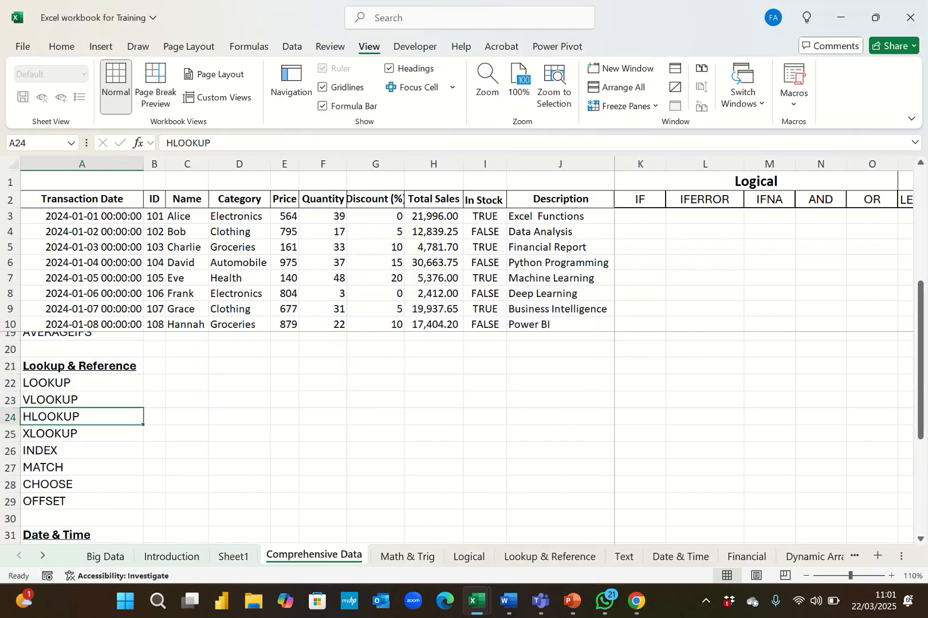
key(Down)
key(Down)
key(Down)
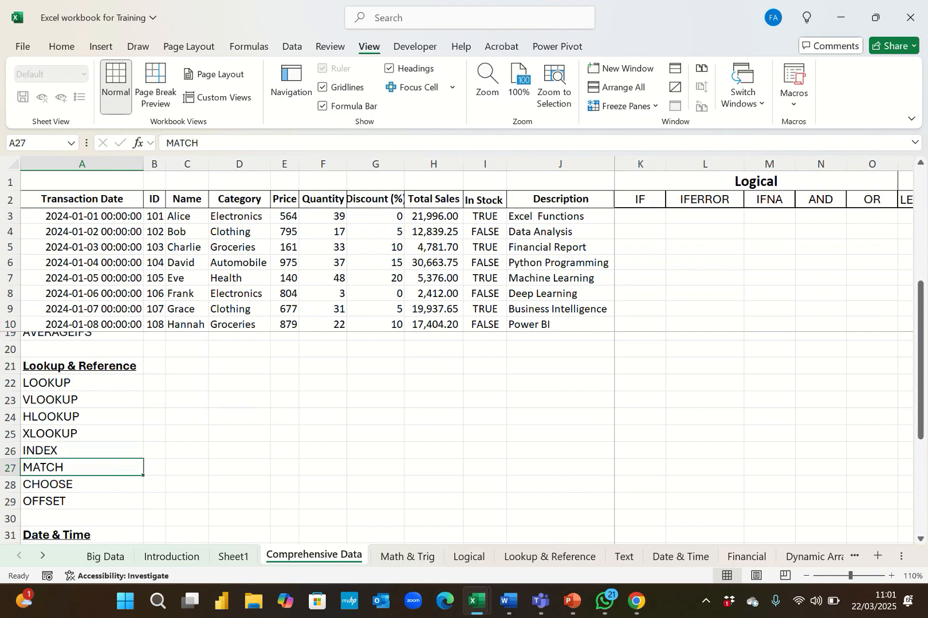
key(Down)
key(Down)
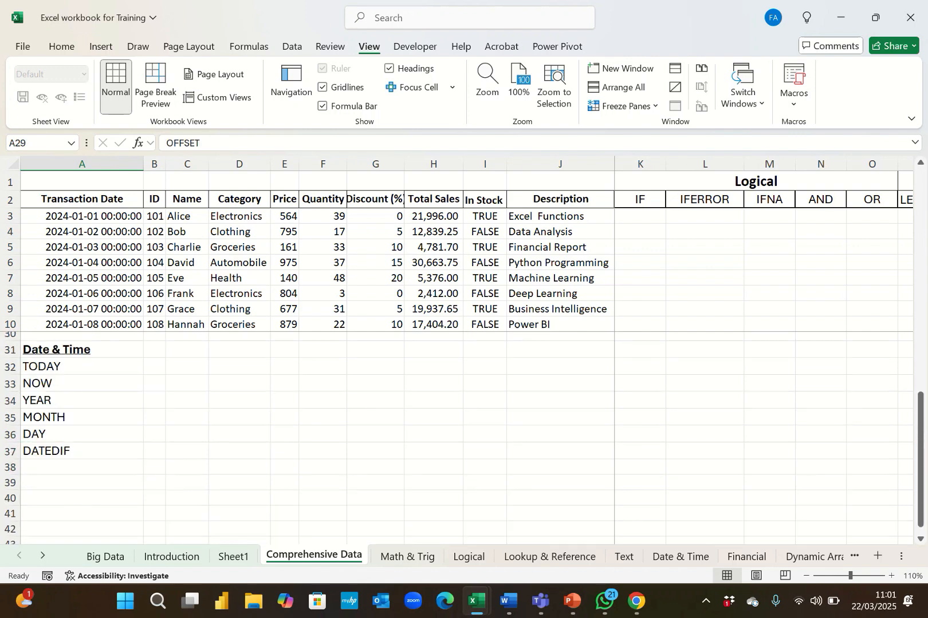
key(Down)
key(Down)
key(Down)
key(Down)
key(Down)
scroll(458, 435, up, 5)
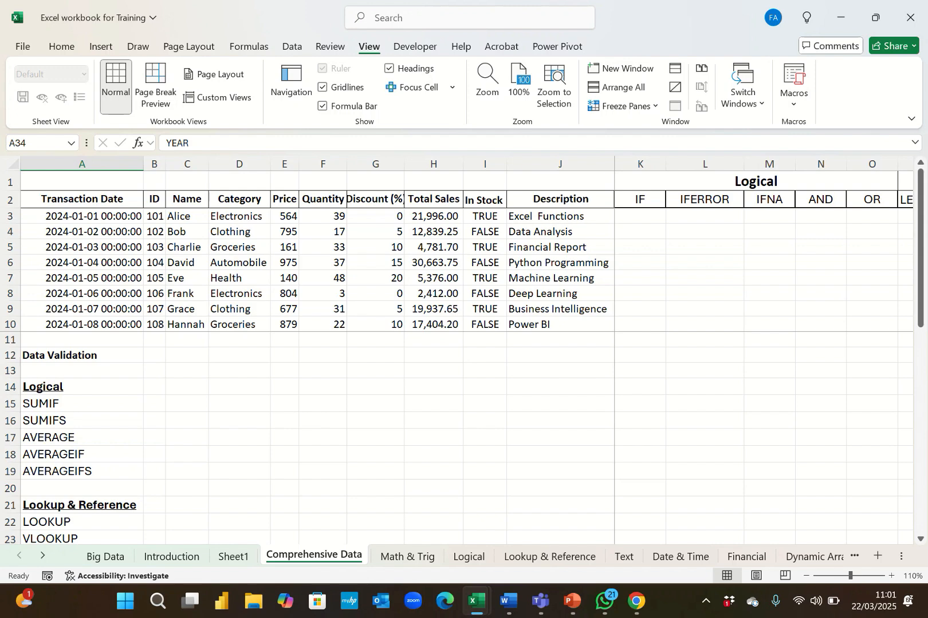
Examine the Data Validation label in A12, the empty cell D12 beside it and the sample data above.
click(81, 355)
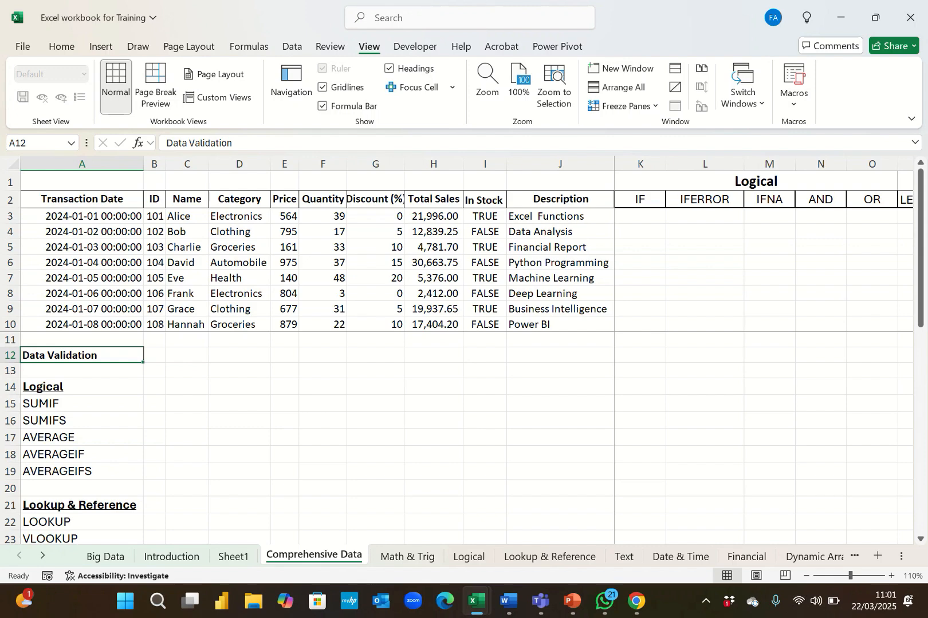
click(240, 355)
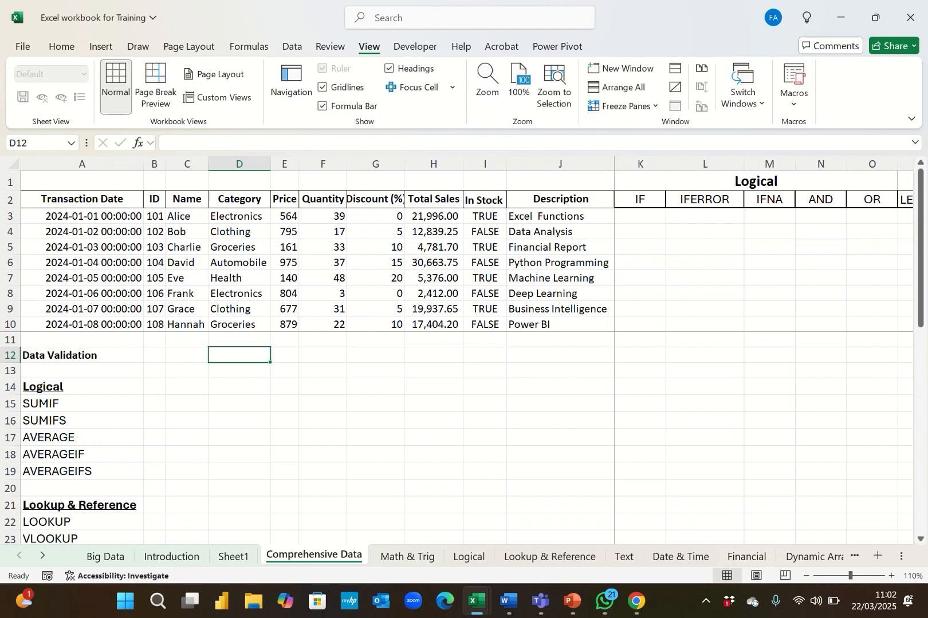
click(285, 324)
click(285, 263)
click(285, 309)
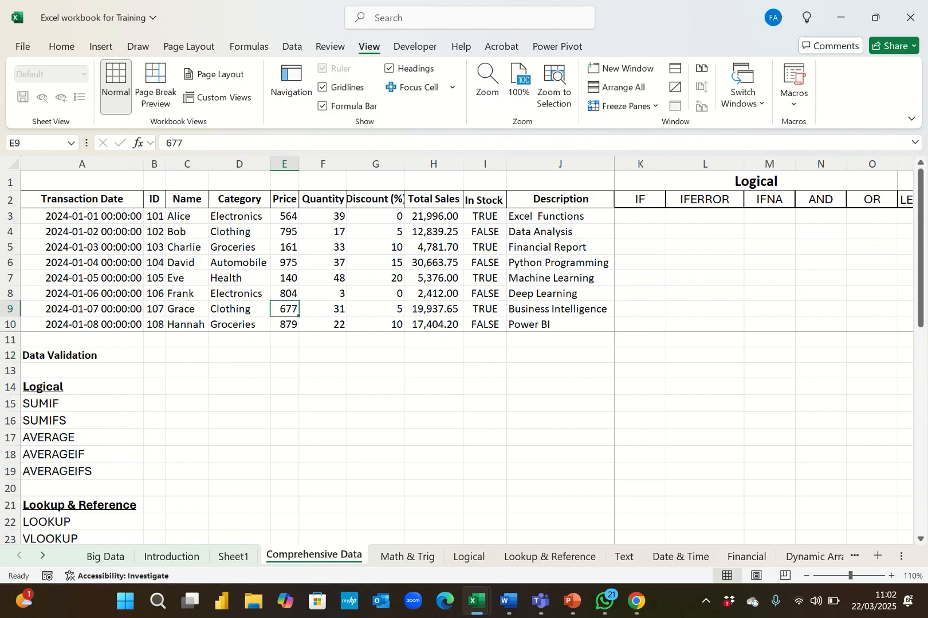
click(240, 356)
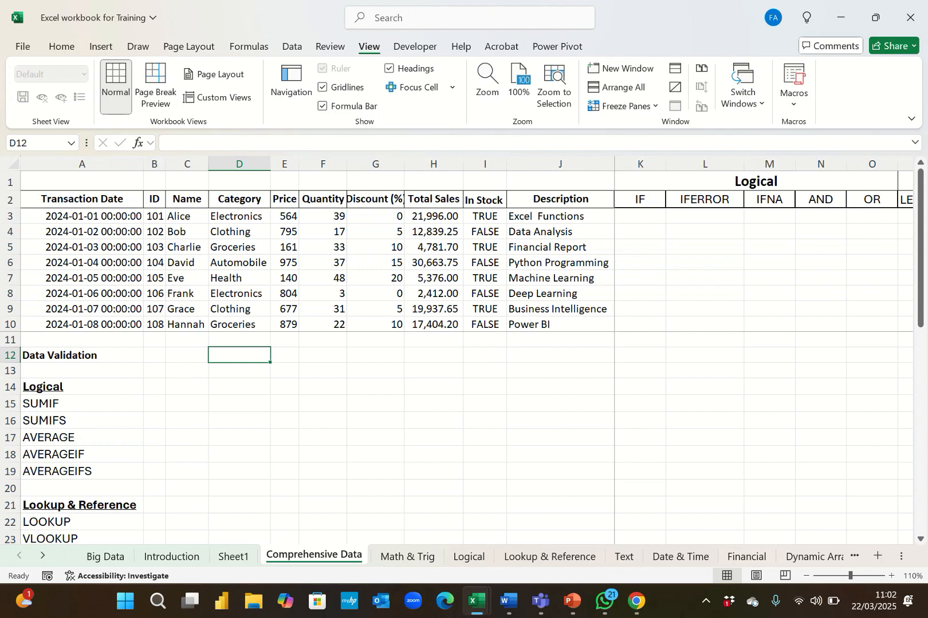
click(284, 279)
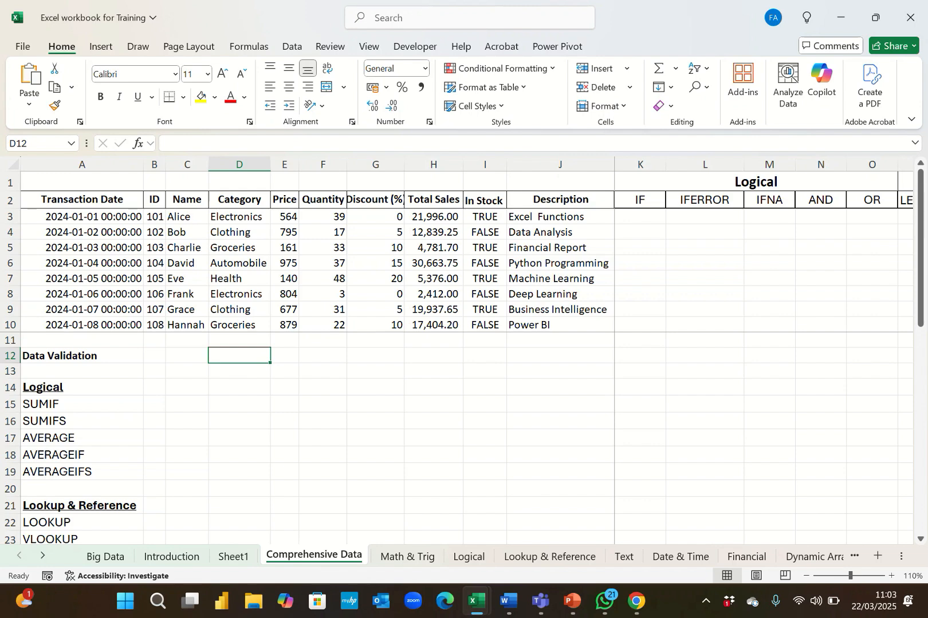
click(81, 356)
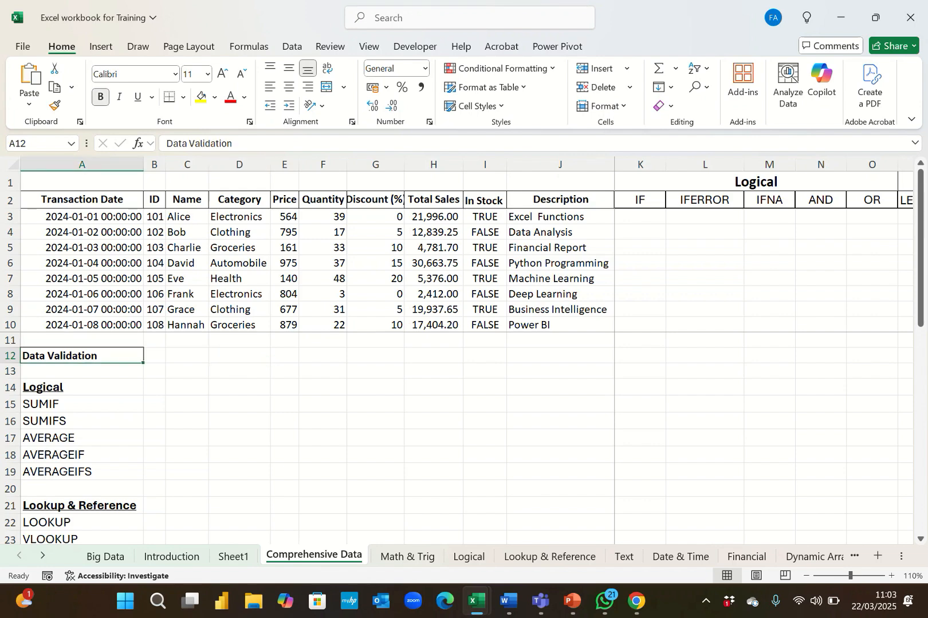
click(240, 356)
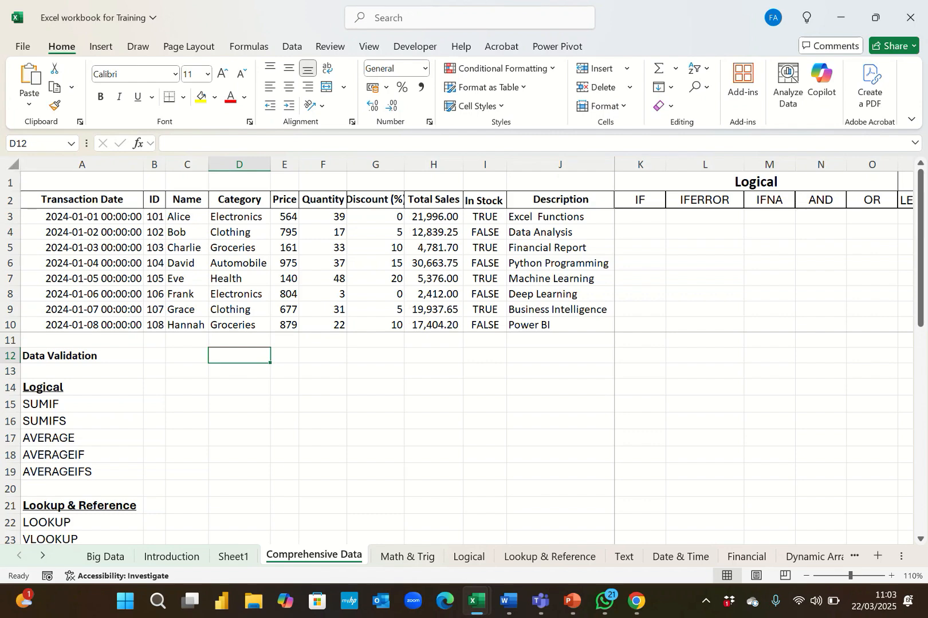
click(12, 165)
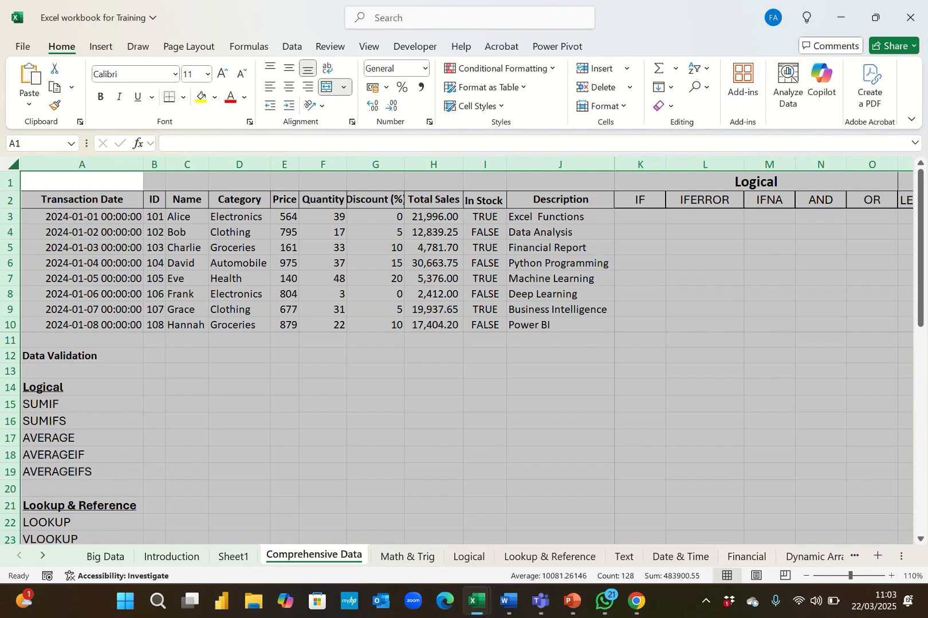
click(239, 355)
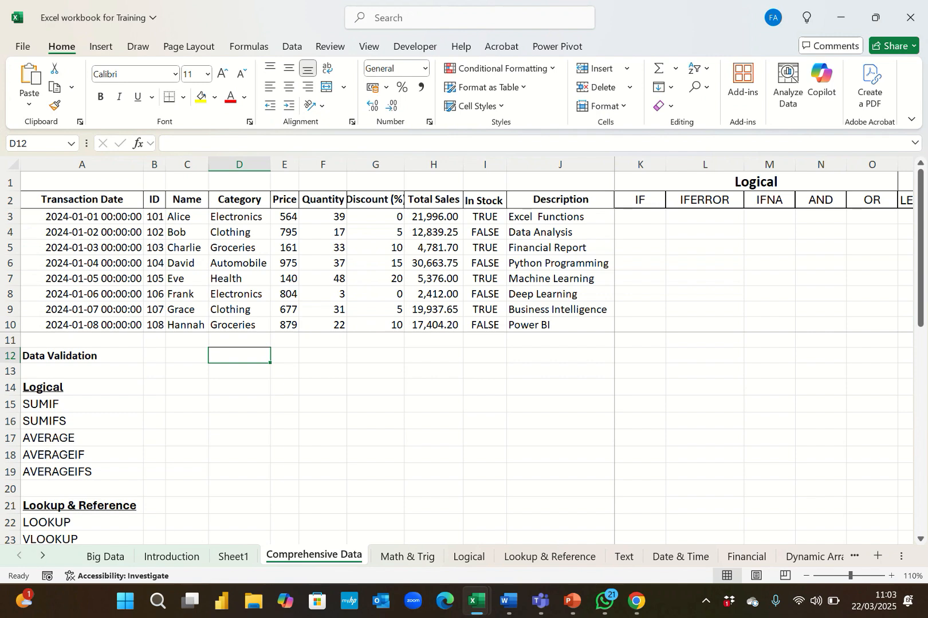
Enter the test entries ghjmkk and 134566 in cell D12 beside the Data Validation label.
text(ghjmkk)
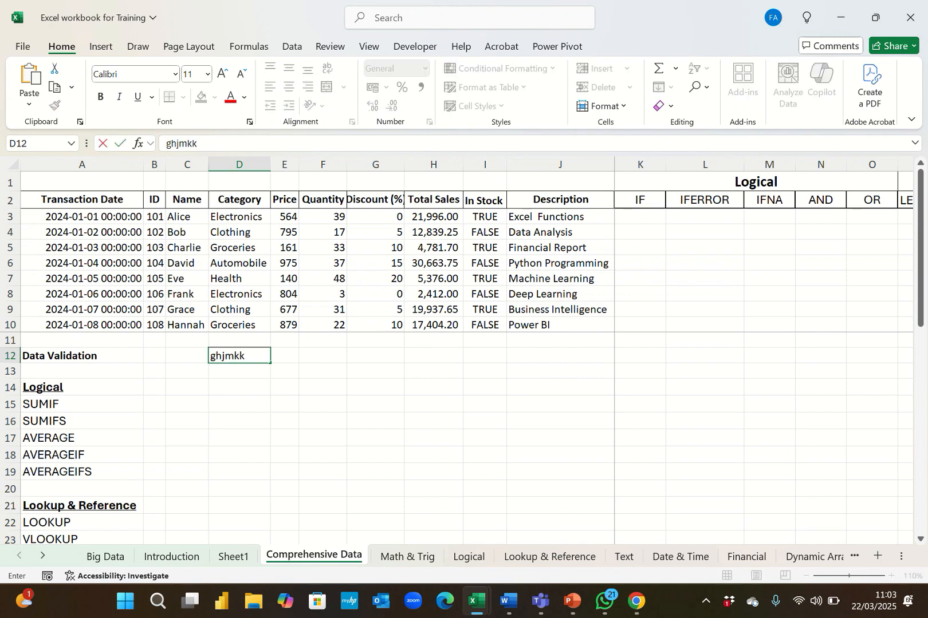
key(Return)
key(Down)
key(Up)
key(Up)
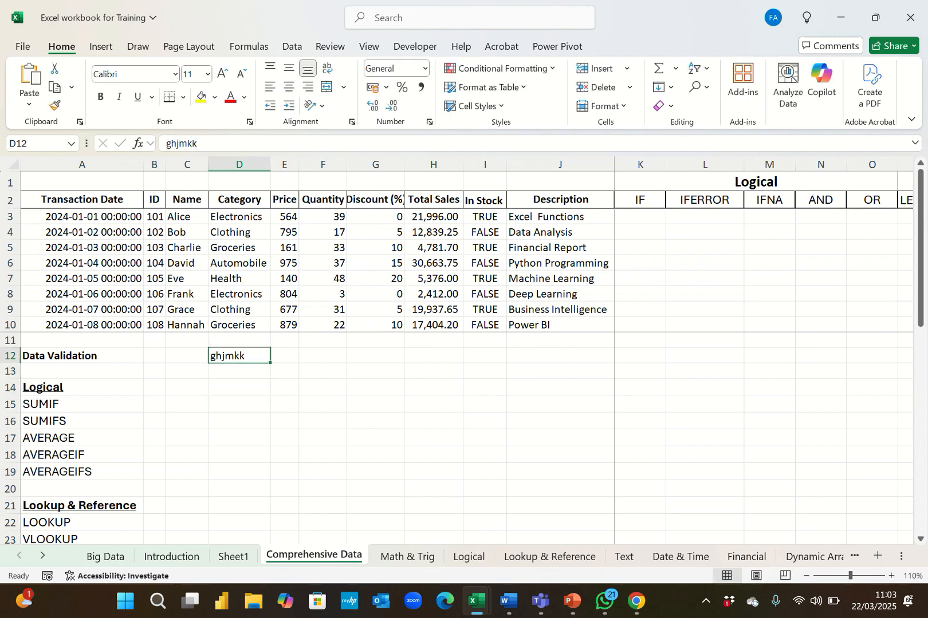
text(134566)
key(Return)
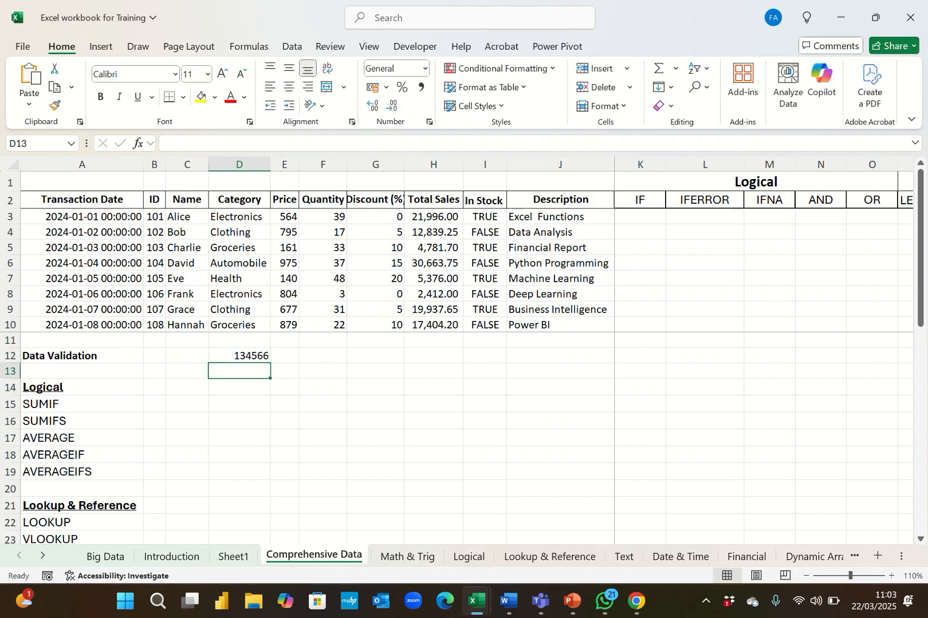
Replace D12's entry with 10% and then clear the cell.
key(Up)
key(BackSpace)
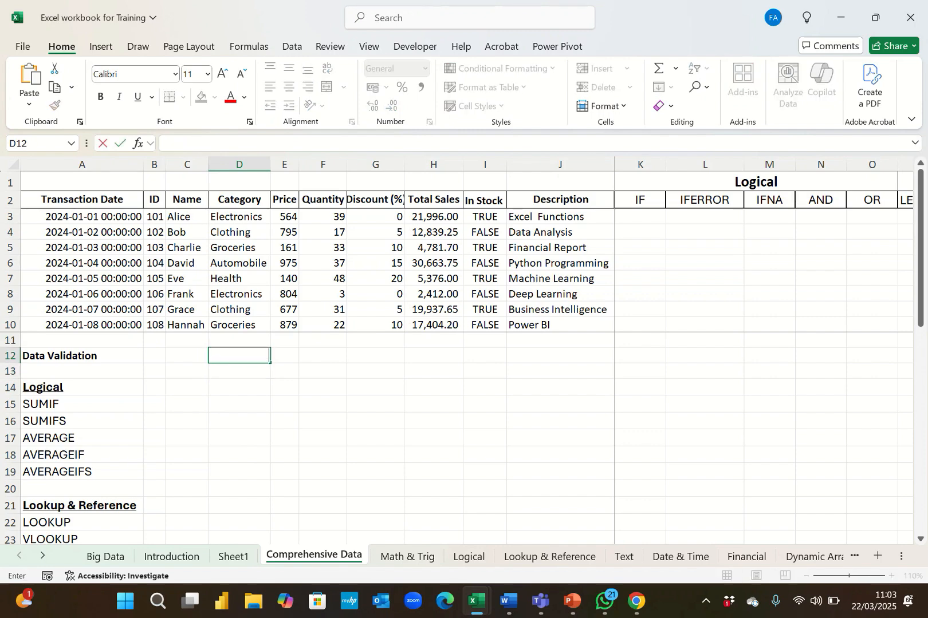
text(10%)
key(Return)
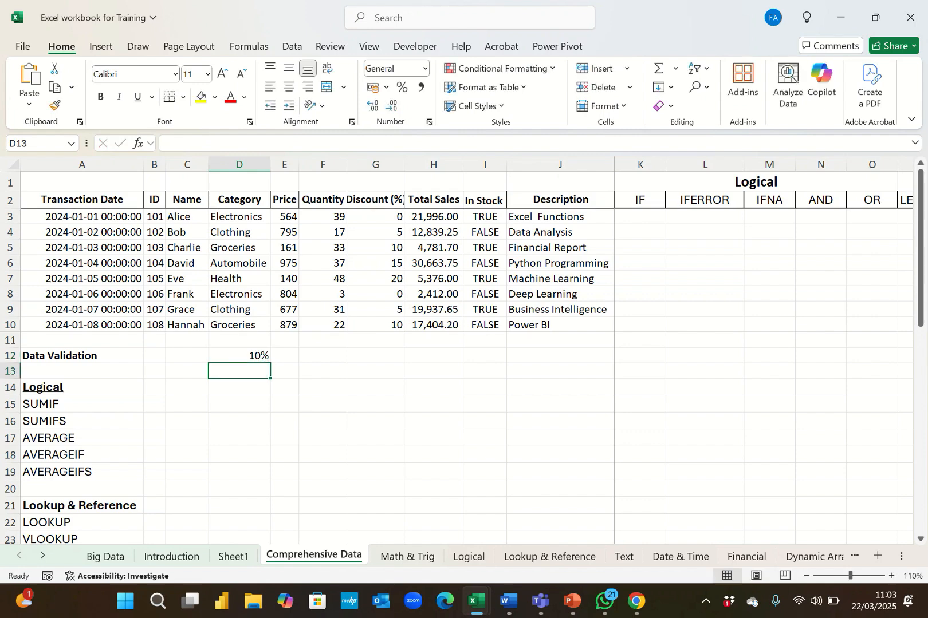
click(239, 355)
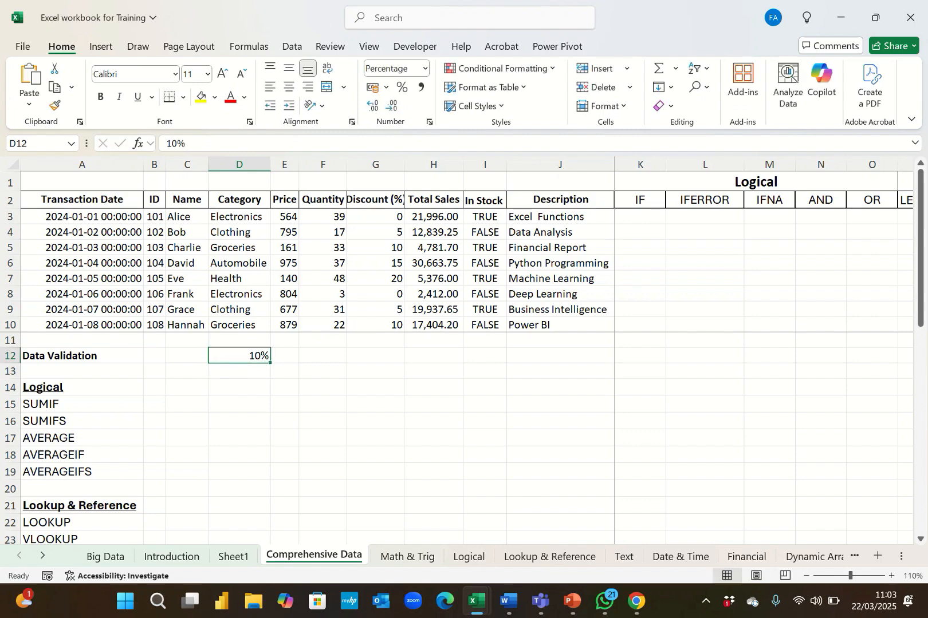
key(Delete)
Add a data validation rule to D12 allowing only whole numbers between 1 and 10.
click(292, 47)
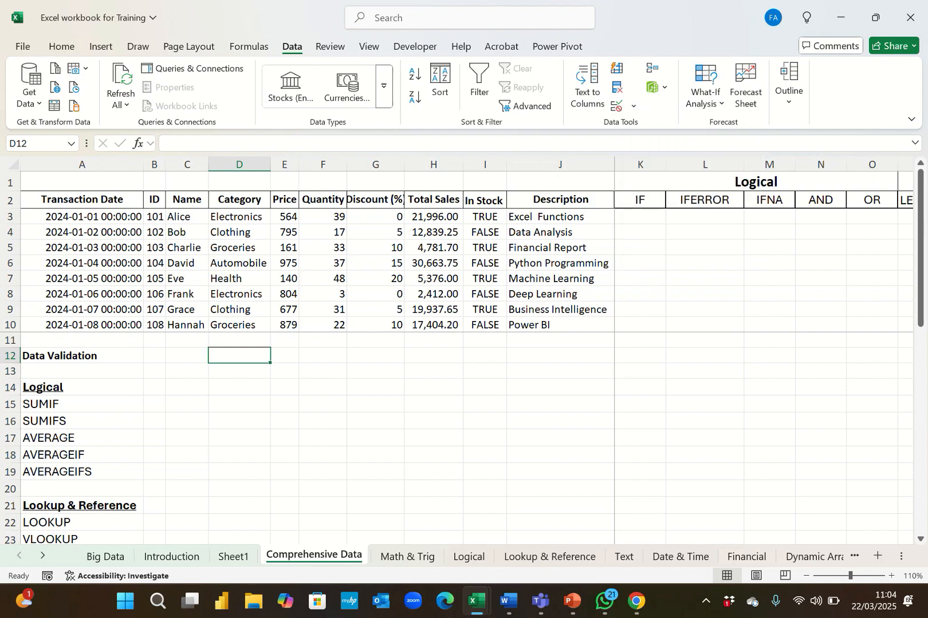
click(633, 106)
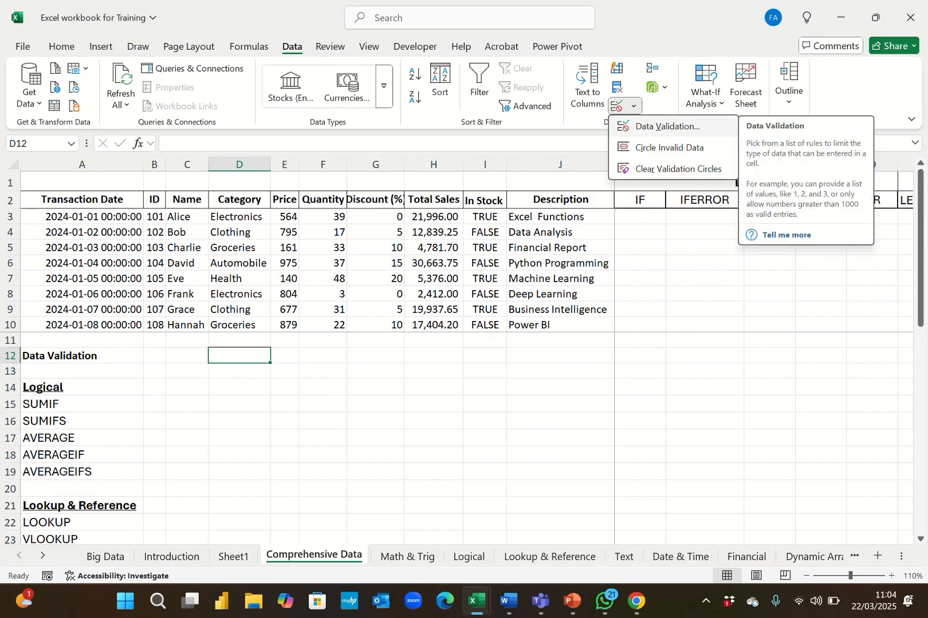
click(667, 126)
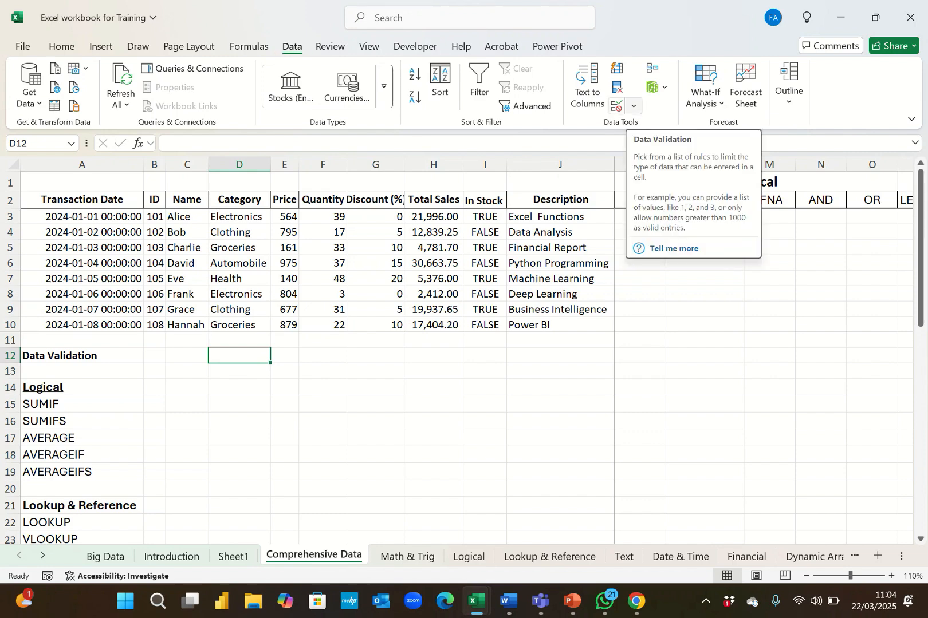
click(633, 106)
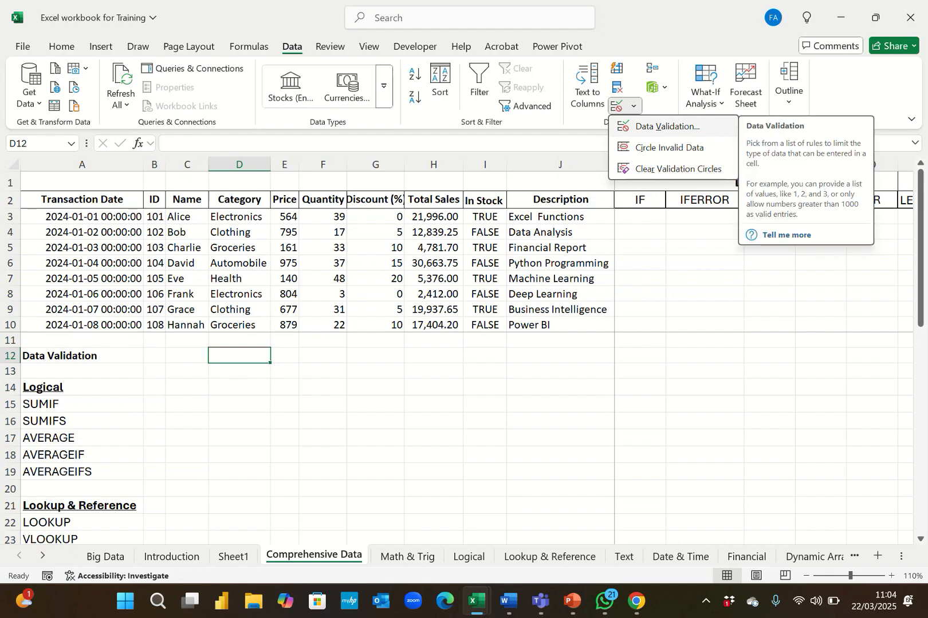
click(668, 126)
drag(487, 257, 601, 211)
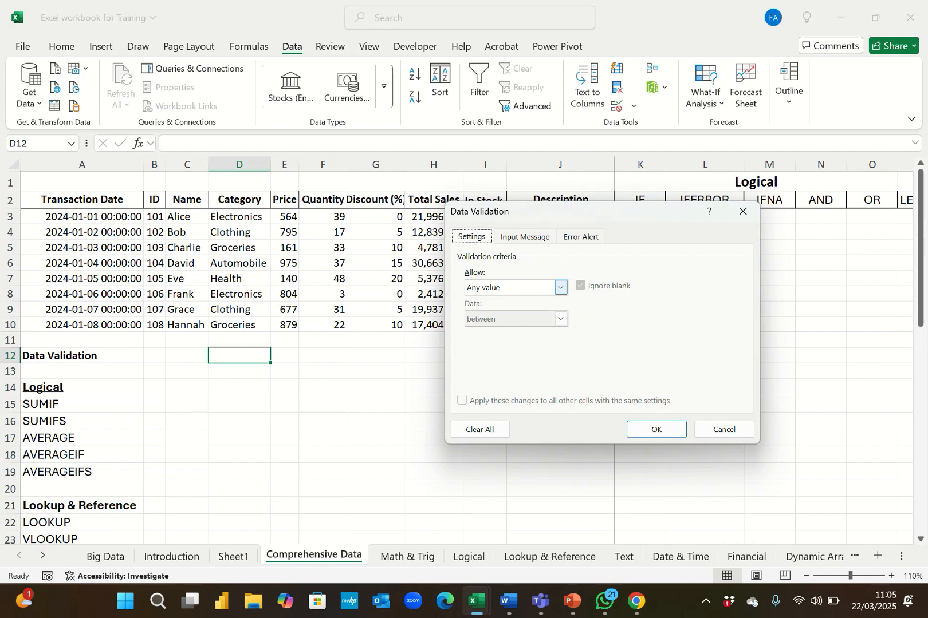
click(561, 287)
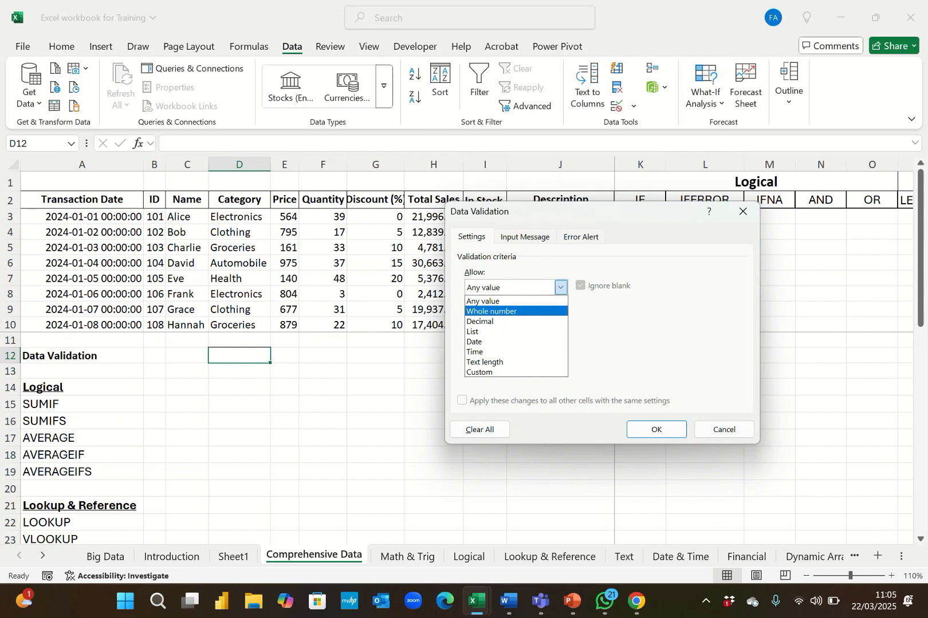
key(Return)
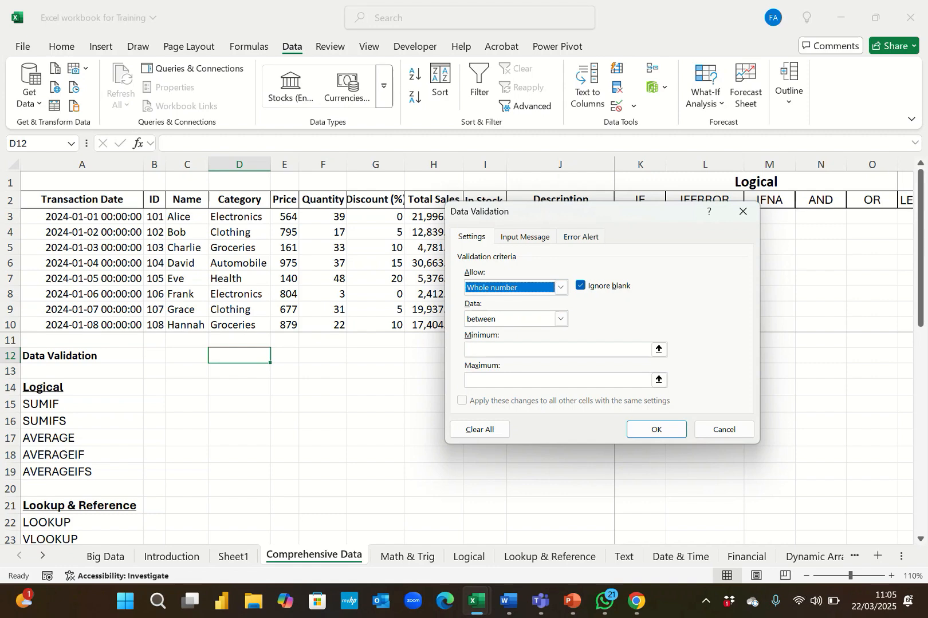
click(550, 350)
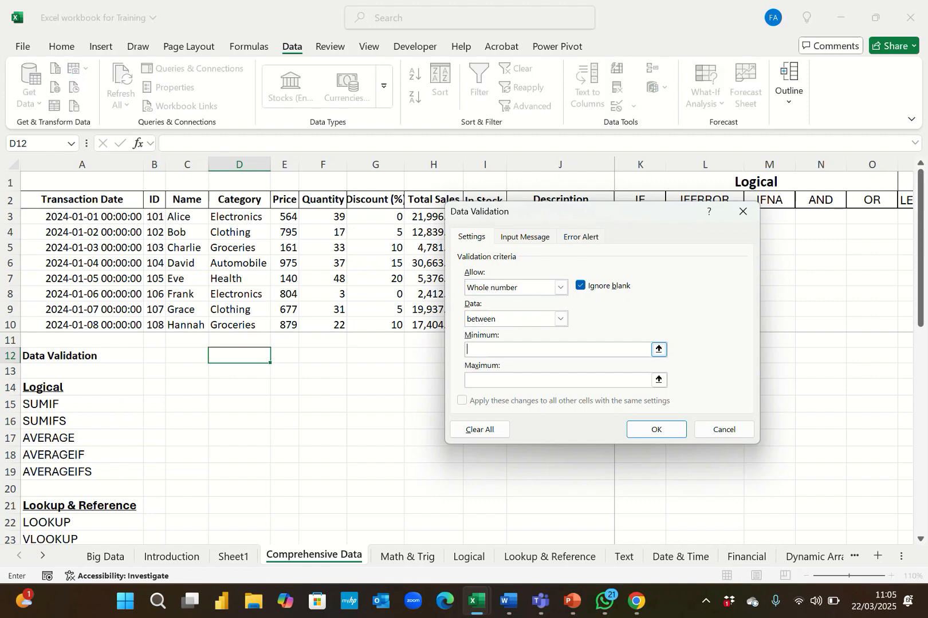
text(1)
key(Tab)
text(10)
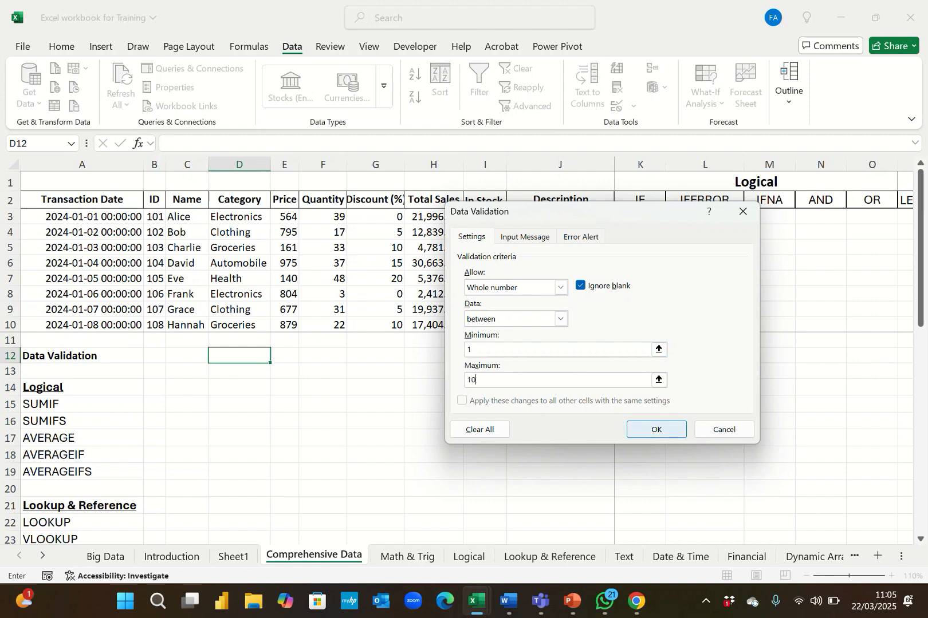
click(656, 429)
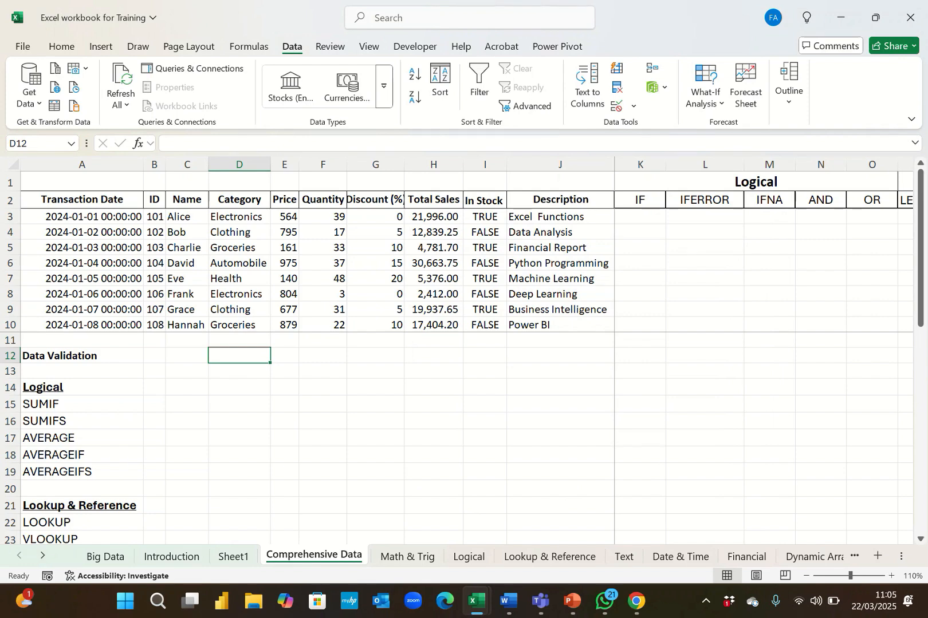
Try entering wwwwwww in D12 and cancel the entry.
text(wwwwwww)
key(Return)
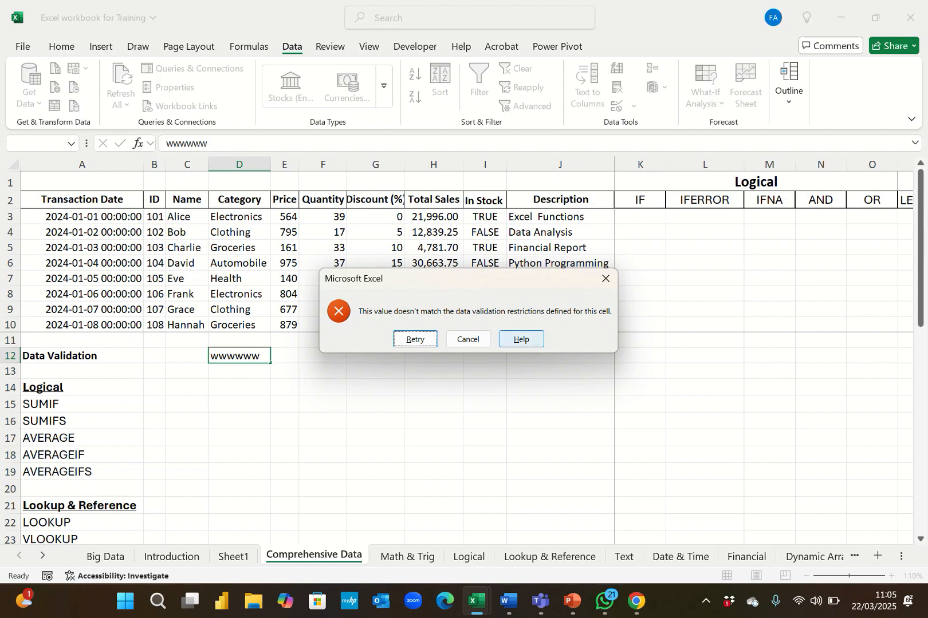
key(Escape)
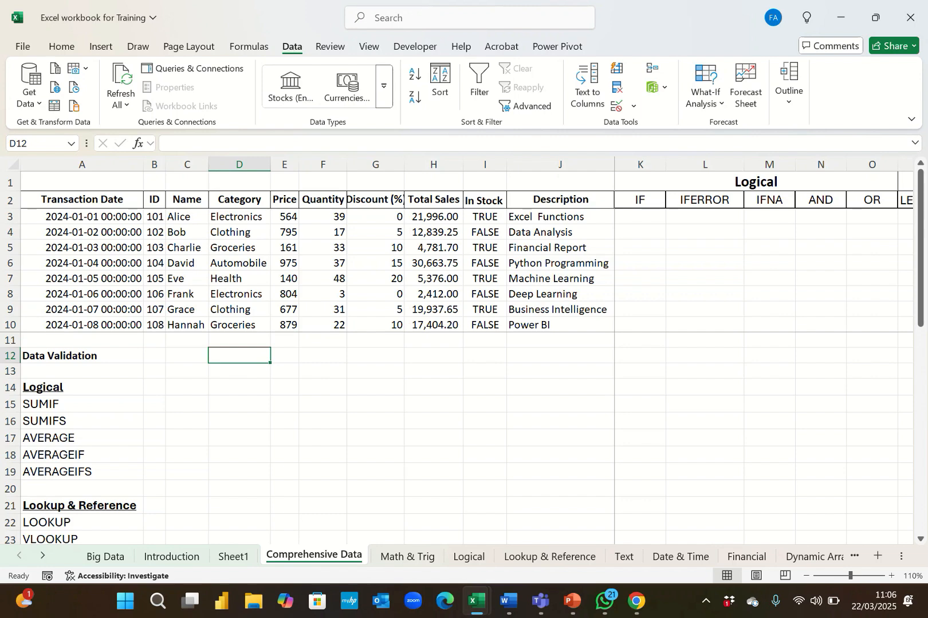
Try entering a name as text in D12, then retry and clear the cell.
text(john)
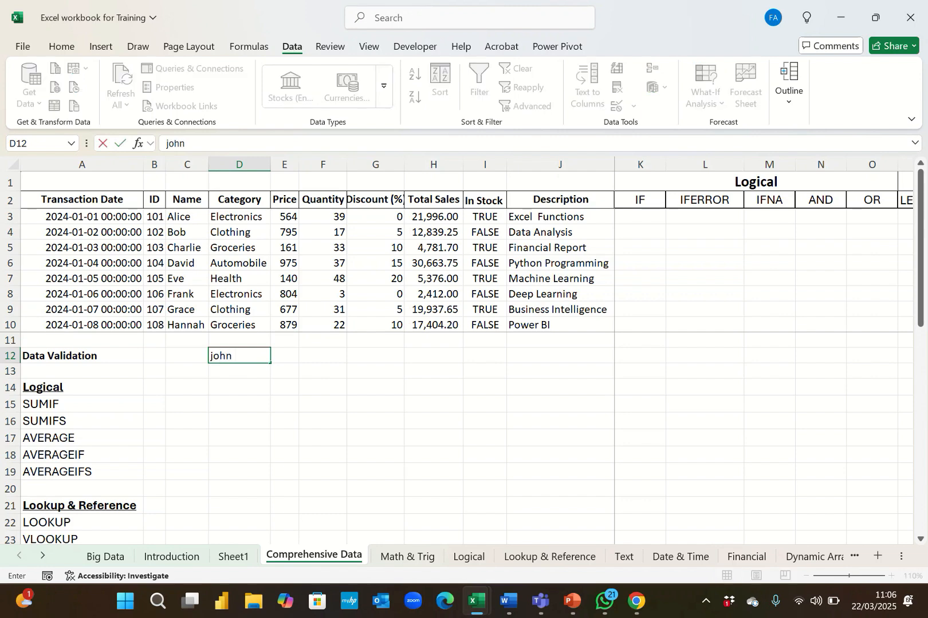
text(son)
key(Return)
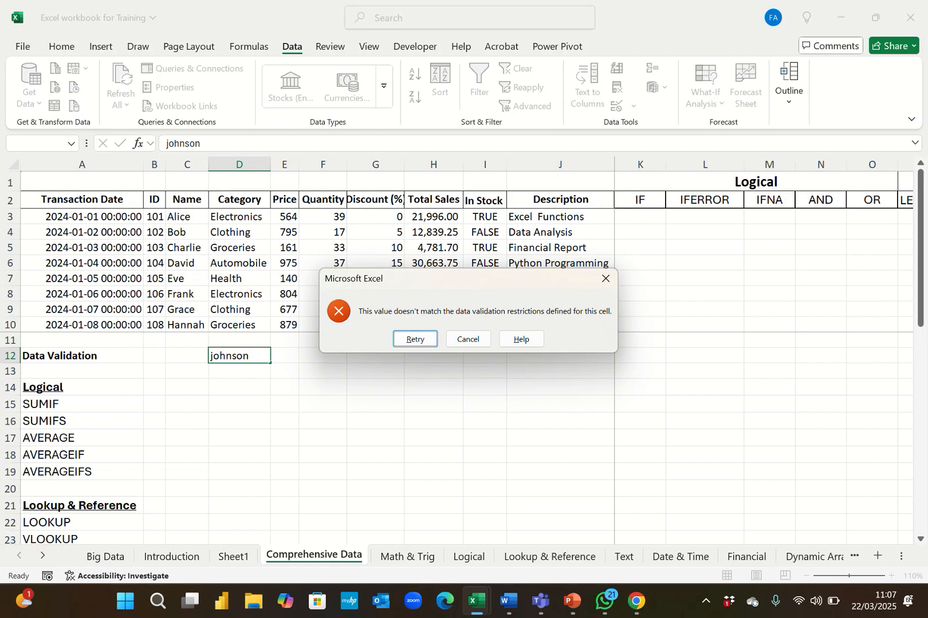
key(Return)
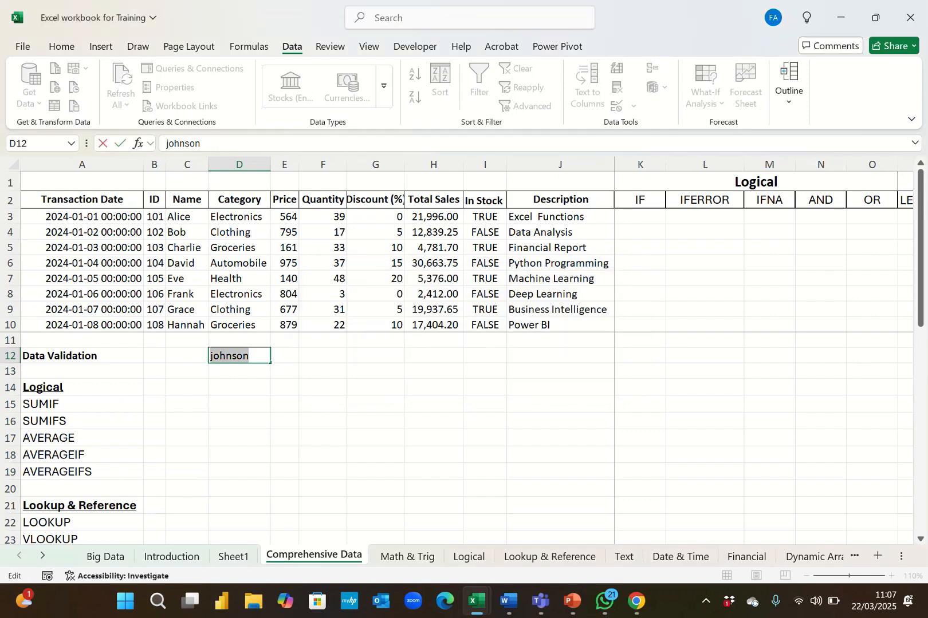
key(BackSpace)
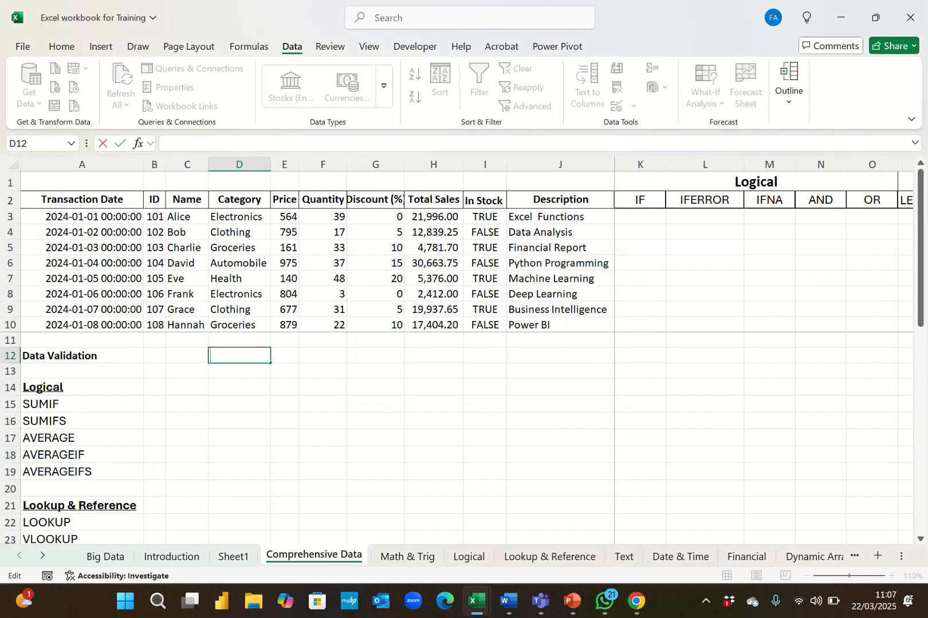
Try entering 1.45 and then 20 in D12, cancelling the entry afterward.
text(1.45)
key(Return)
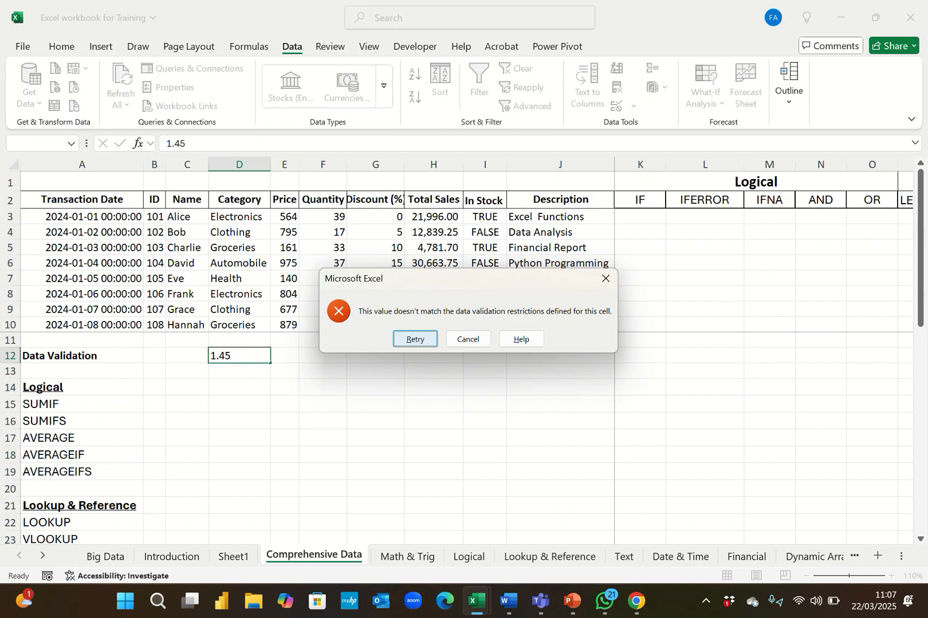
key(Return)
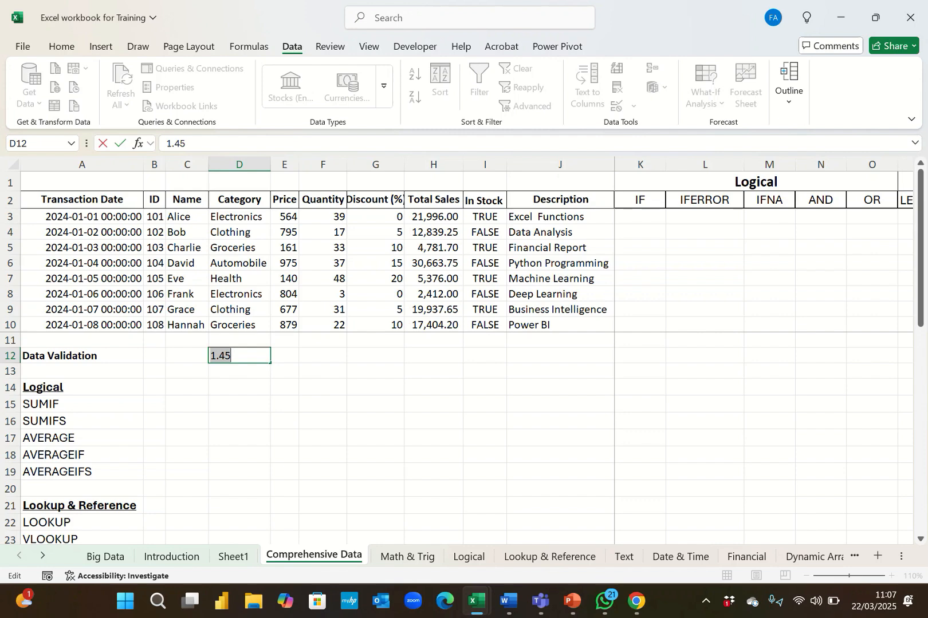
text(20)
key(Return)
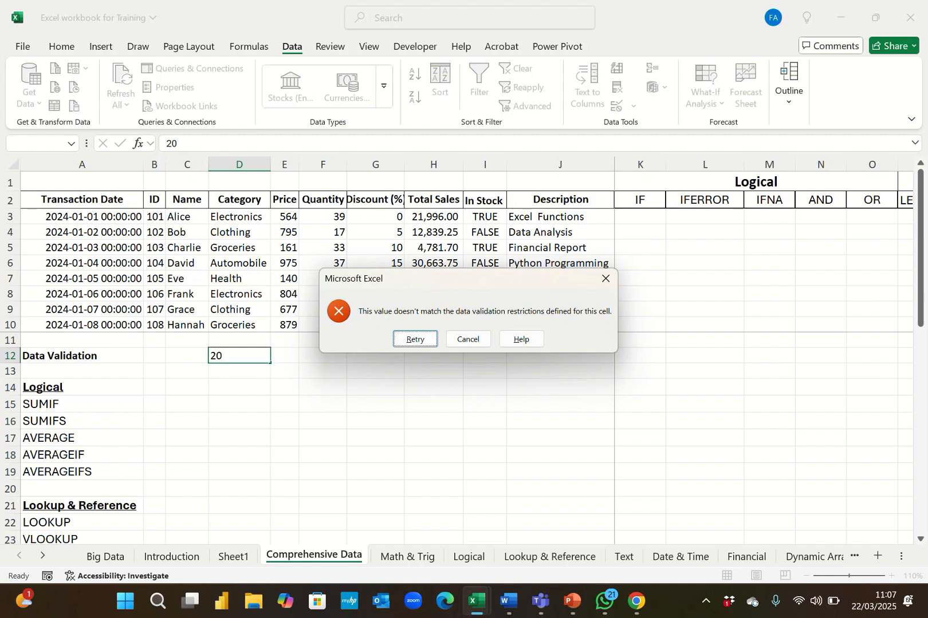
key(Escape)
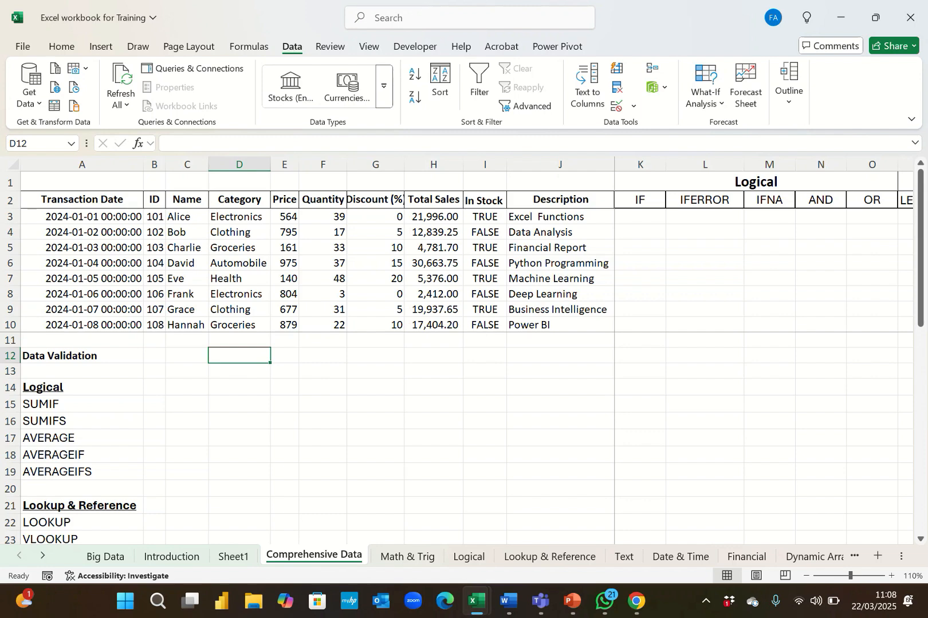
Reopen D12's data validation rule and switch the allowed type to Text length.
click(633, 106)
click(668, 126)
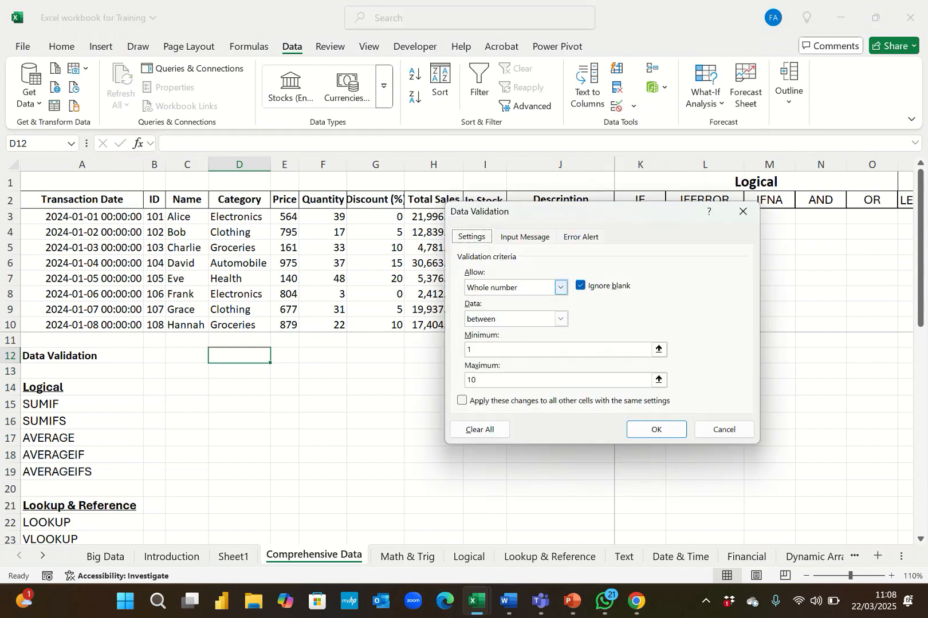
click(561, 287)
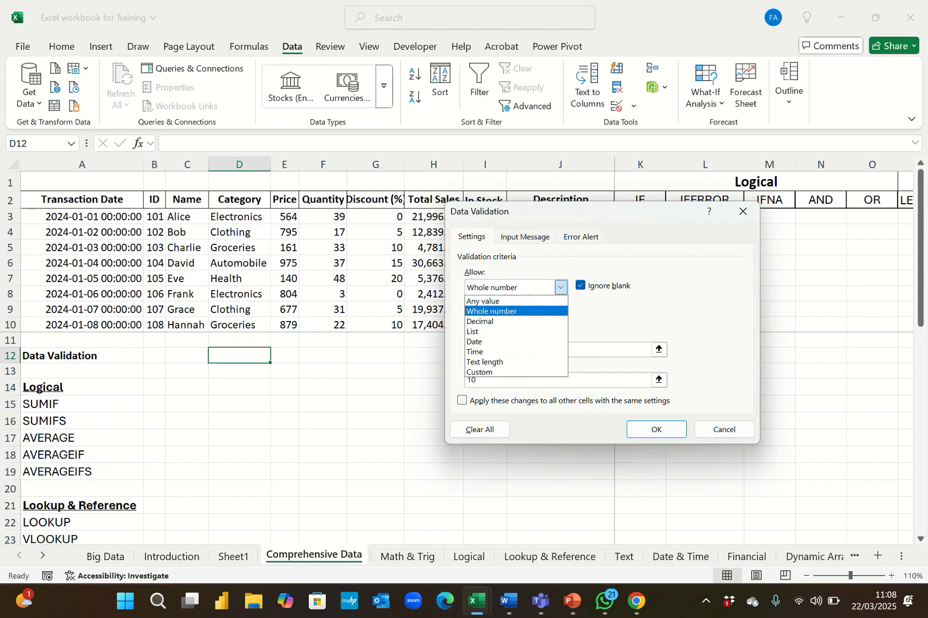
key(Down)
key(Down)
key(Down)
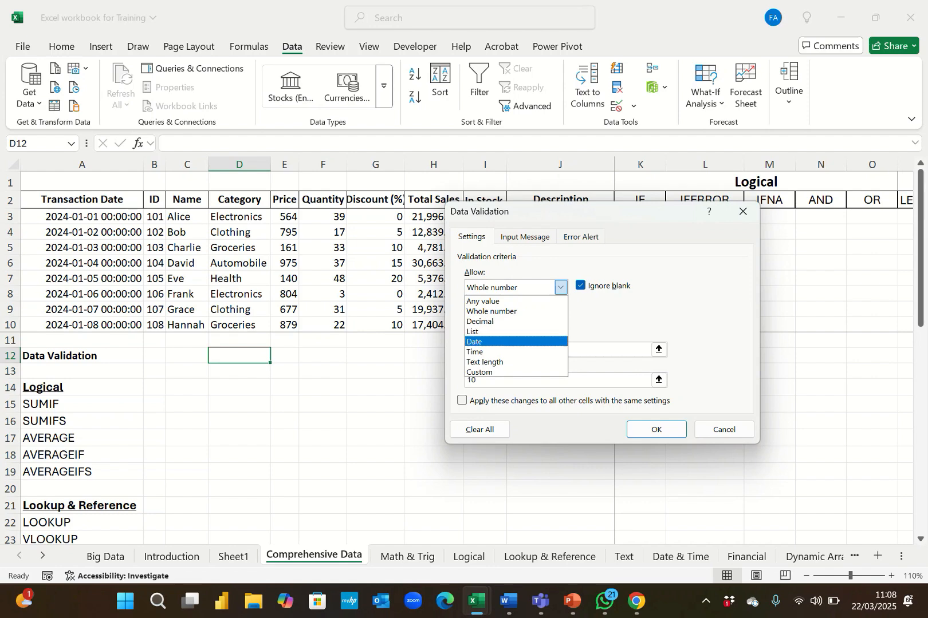
key(Down)
key(Down)
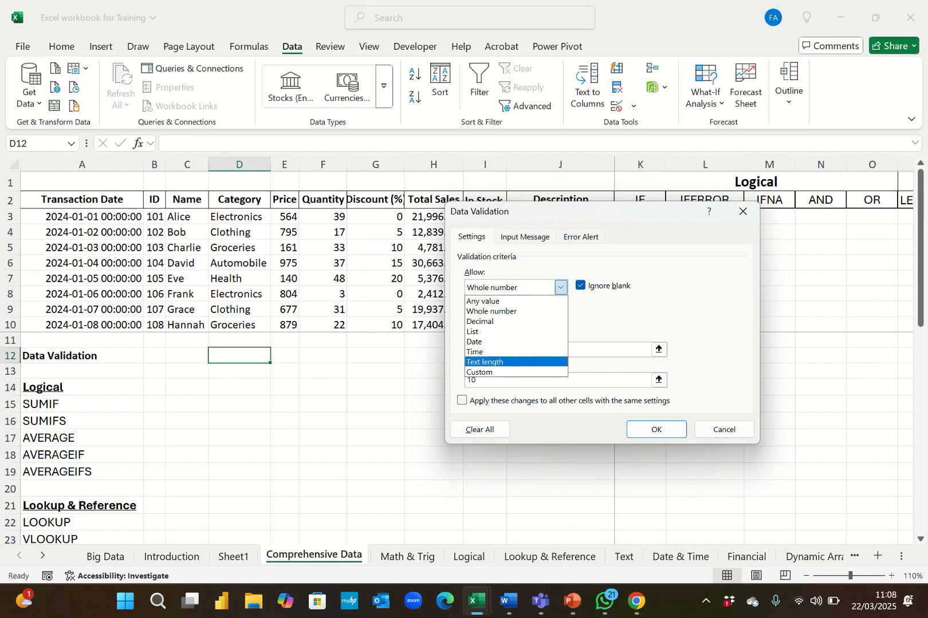